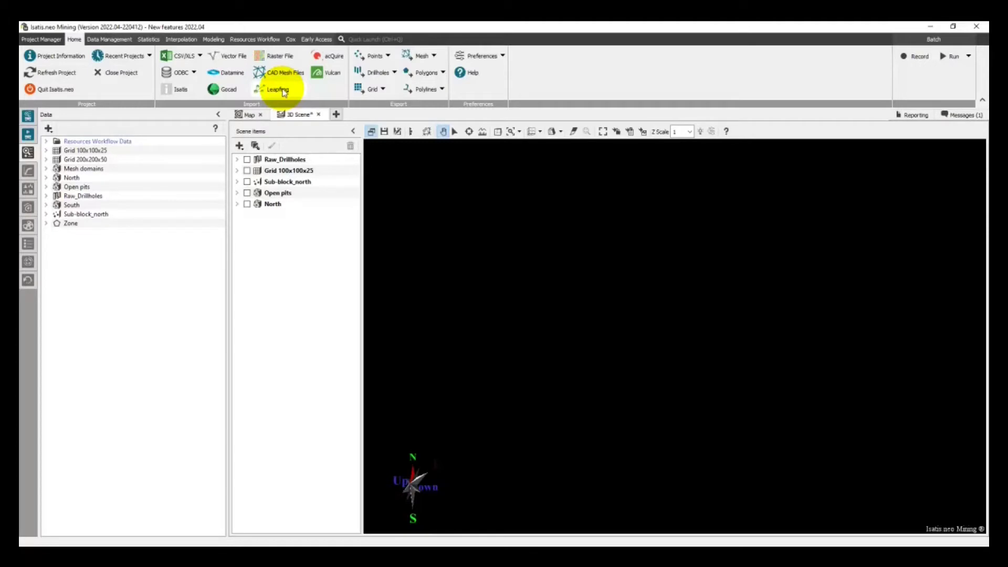
- Import solido1–3.msh as a Leapfrog mesh and display it in the 3D Scene
left_click(283, 90)
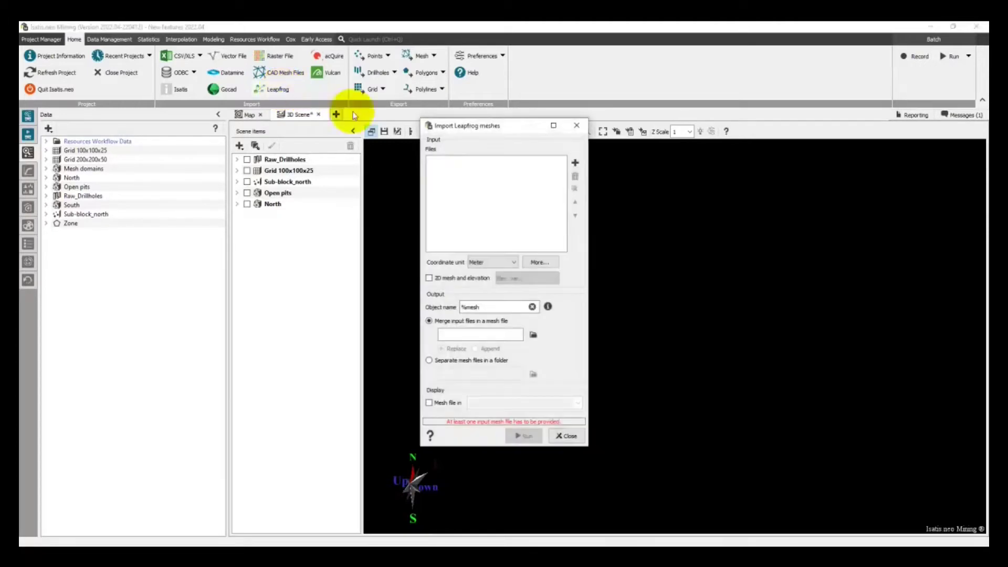
left_click(575, 162)
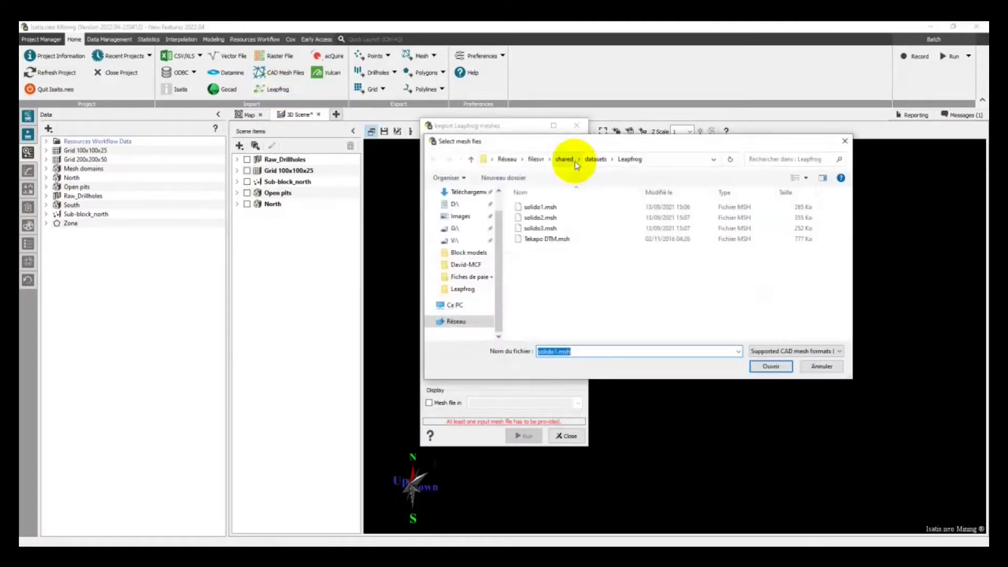
left_click_drag(832, 204, 801, 227)
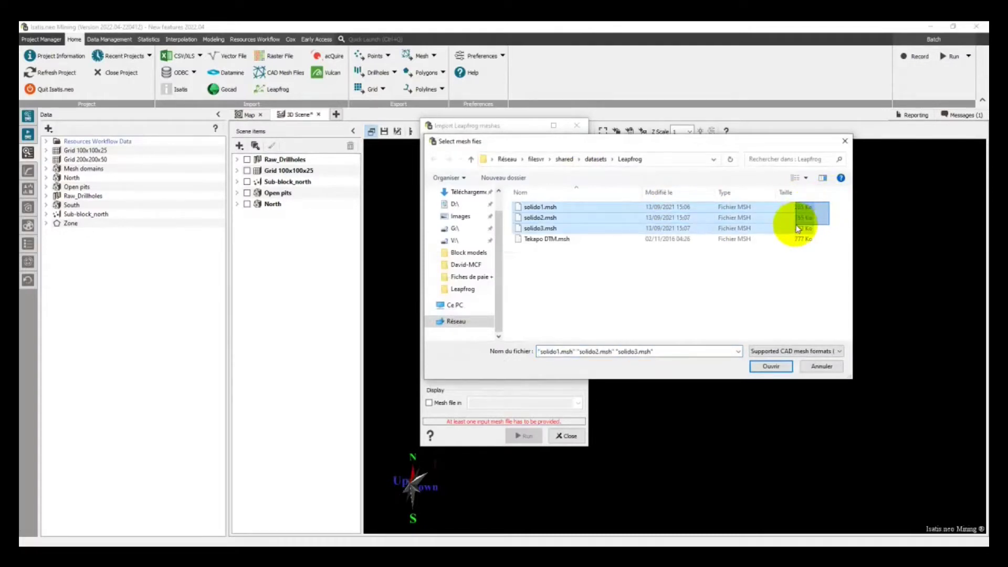
left_click(768, 365)
left_click(450, 405)
left_click(577, 402)
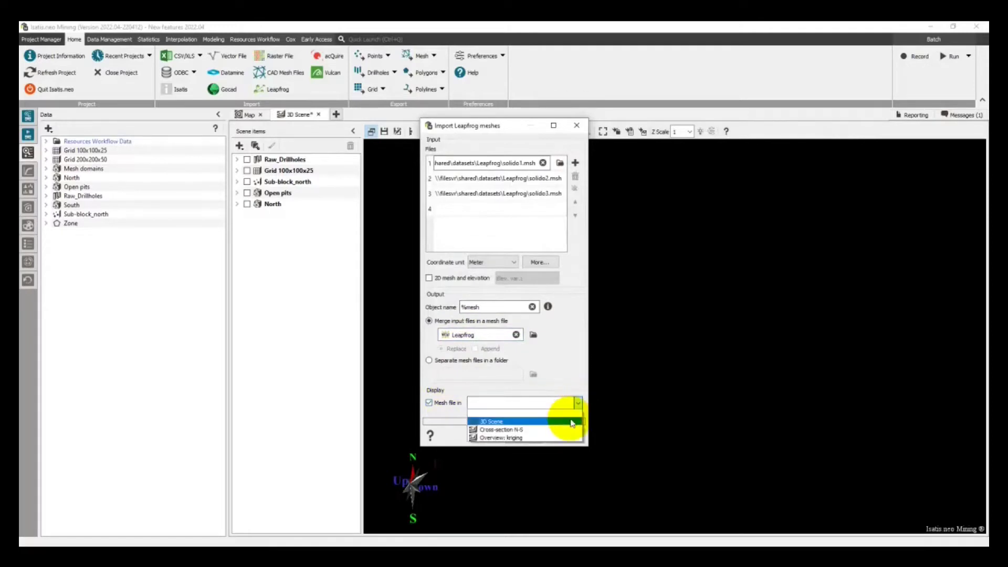
left_click(572, 421)
left_click(535, 439)
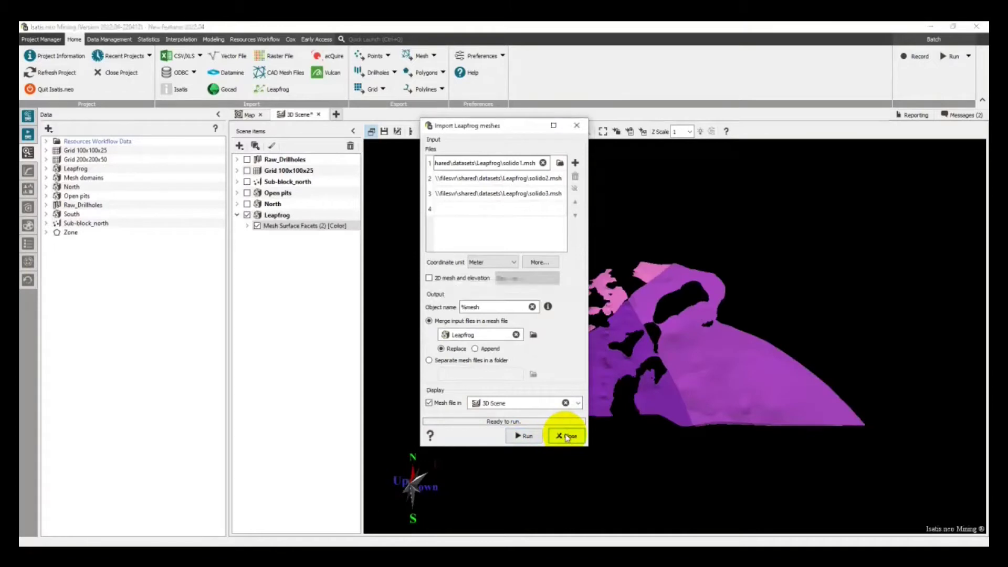
left_click(567, 436)
- Run Mesh Validation on Open pits, saving its open edges as a new poly object
left_click(125, 41)
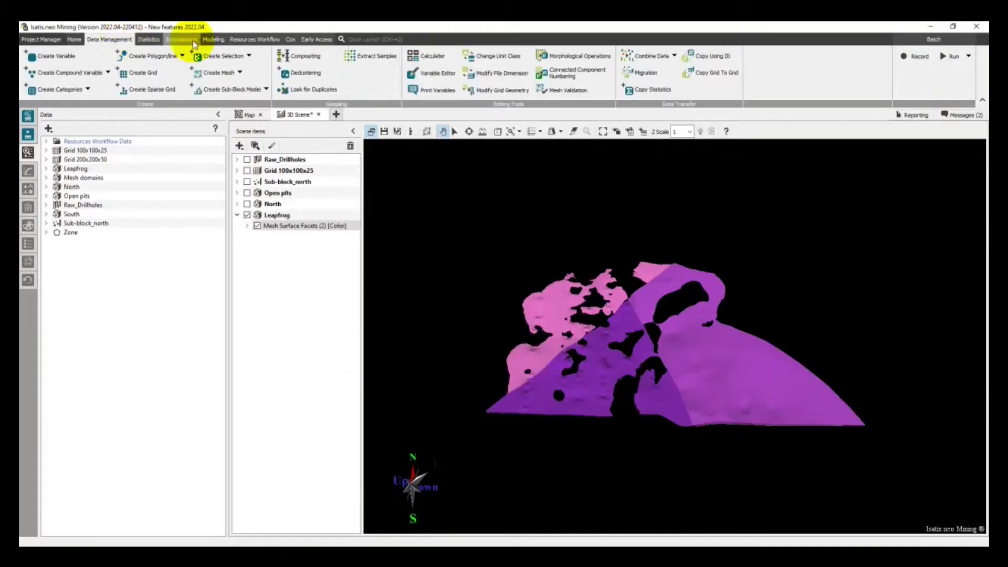
left_click(554, 92)
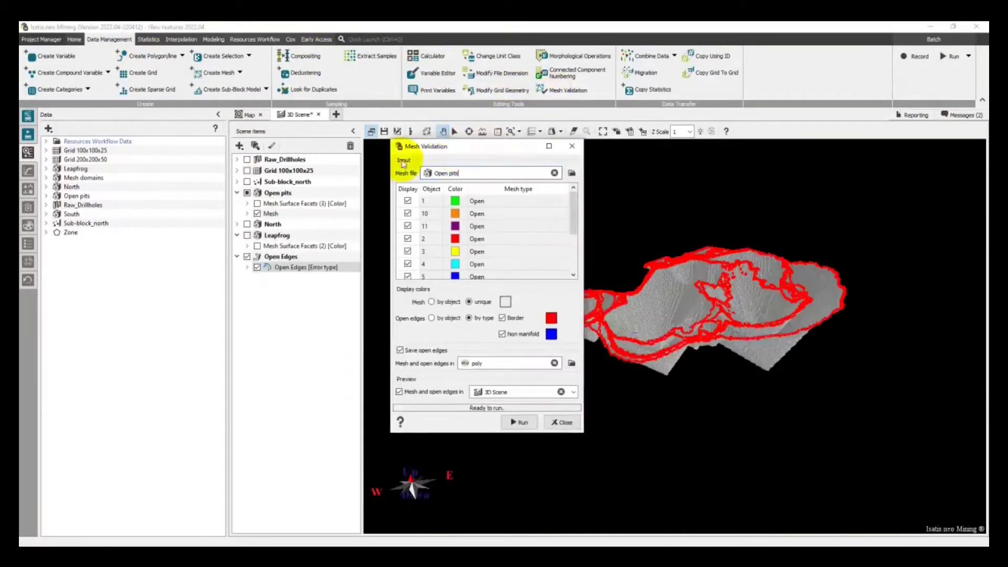
left_click_drag(635, 282, 630, 255)
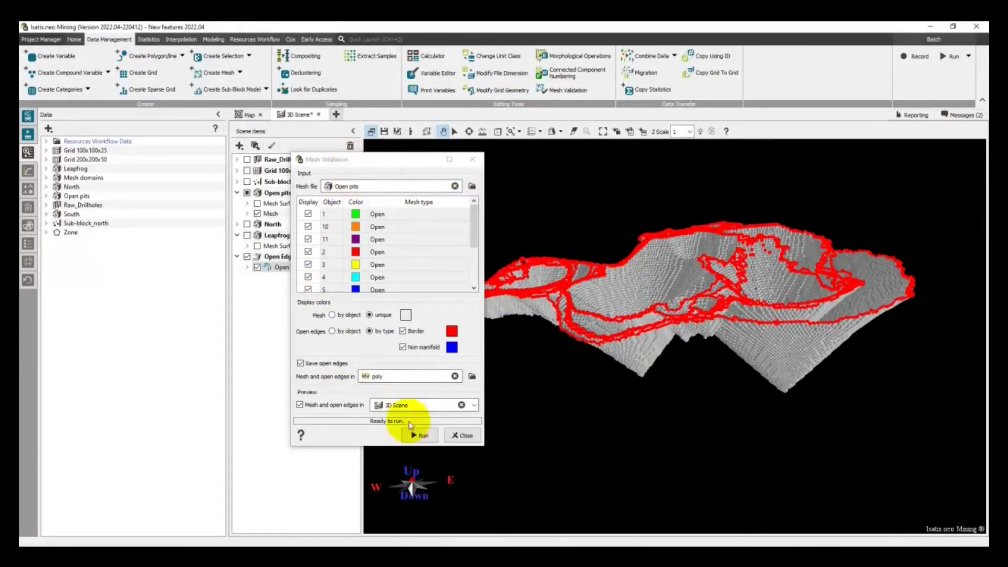
left_click(414, 437)
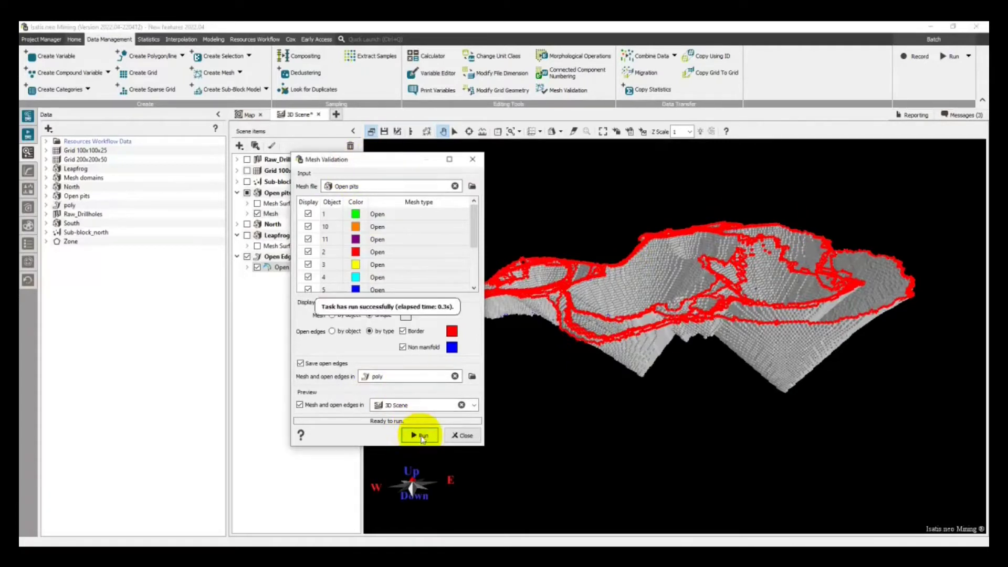
left_click(462, 436)
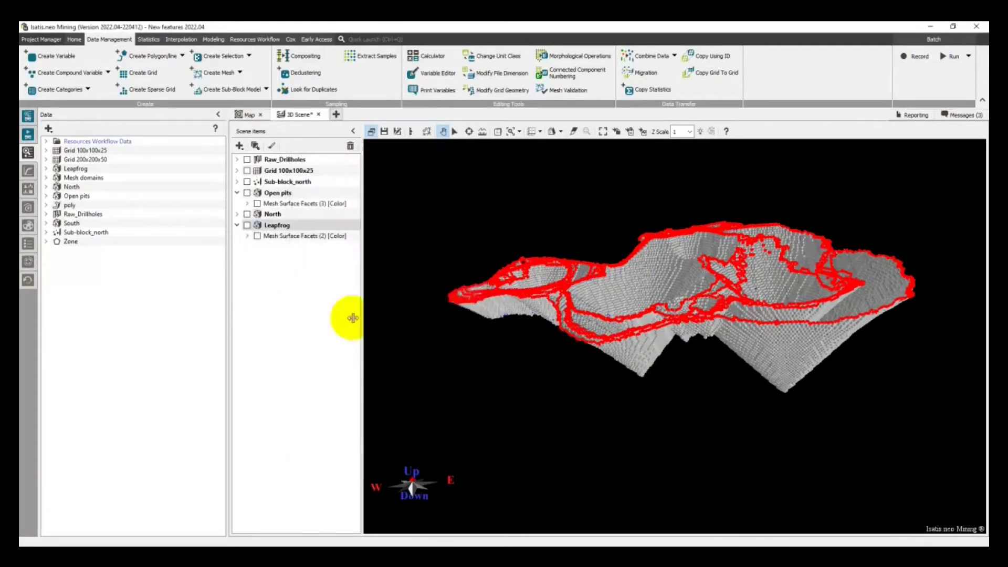
- Expand Raw_Drillholes and check which colour scale the Fe variable uses
left_click(86, 205)
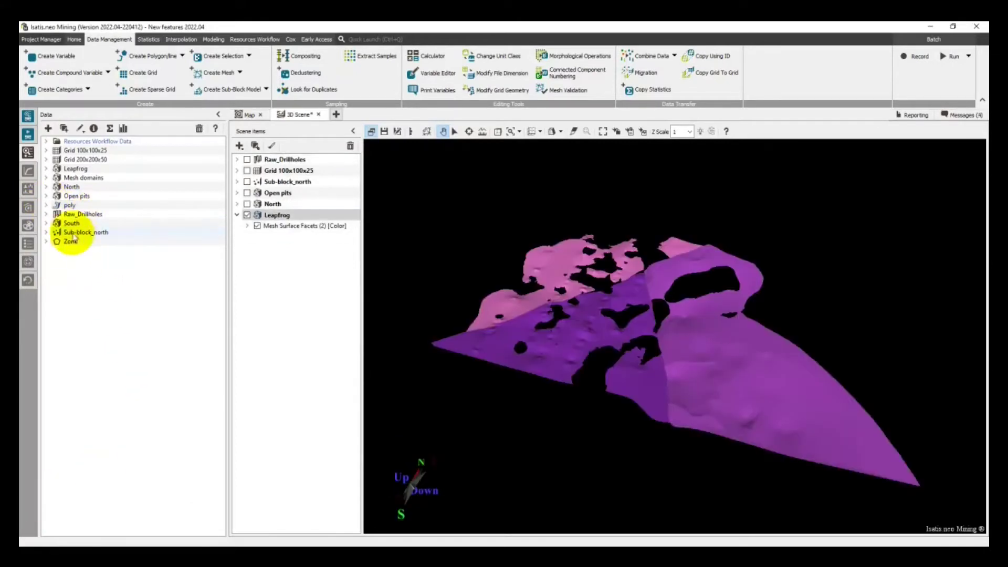
left_click(47, 215)
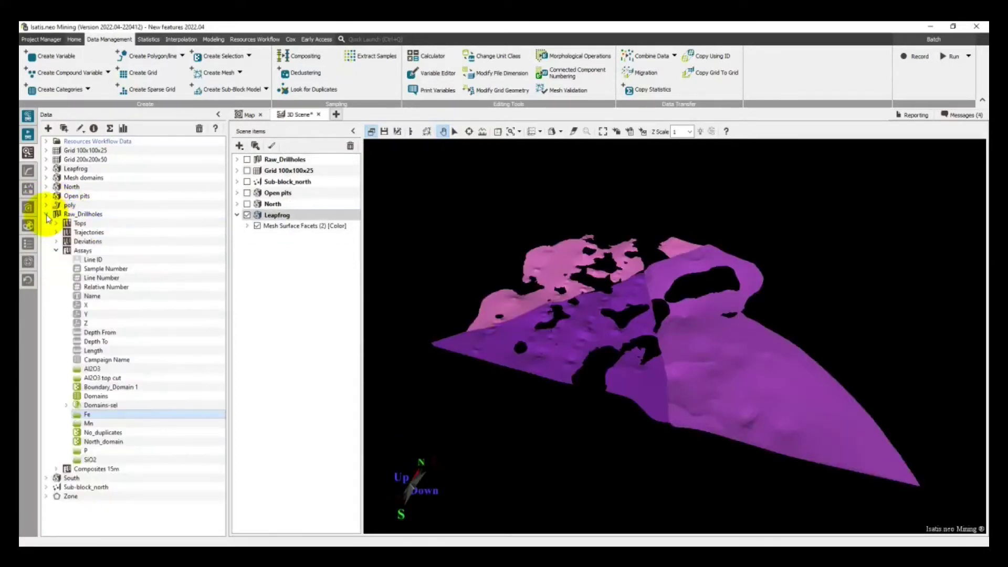
right_click(117, 415)
mouse_move(158, 440)
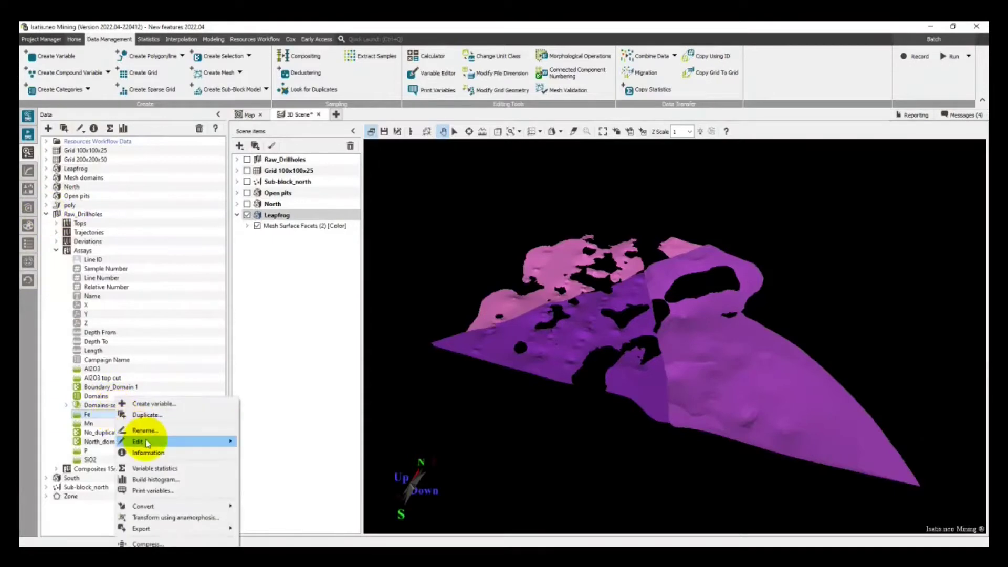
left_click(260, 442)
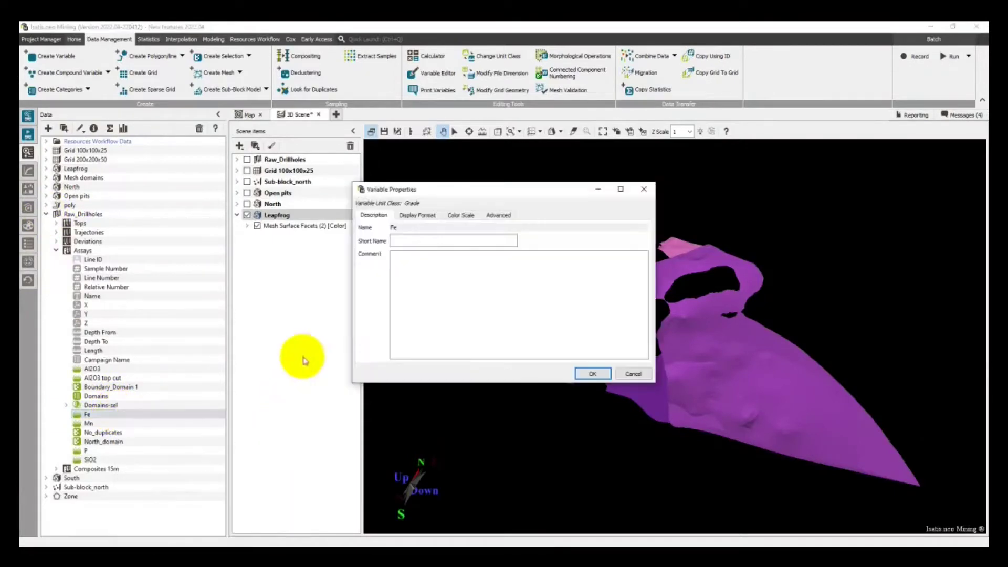
left_click(461, 216)
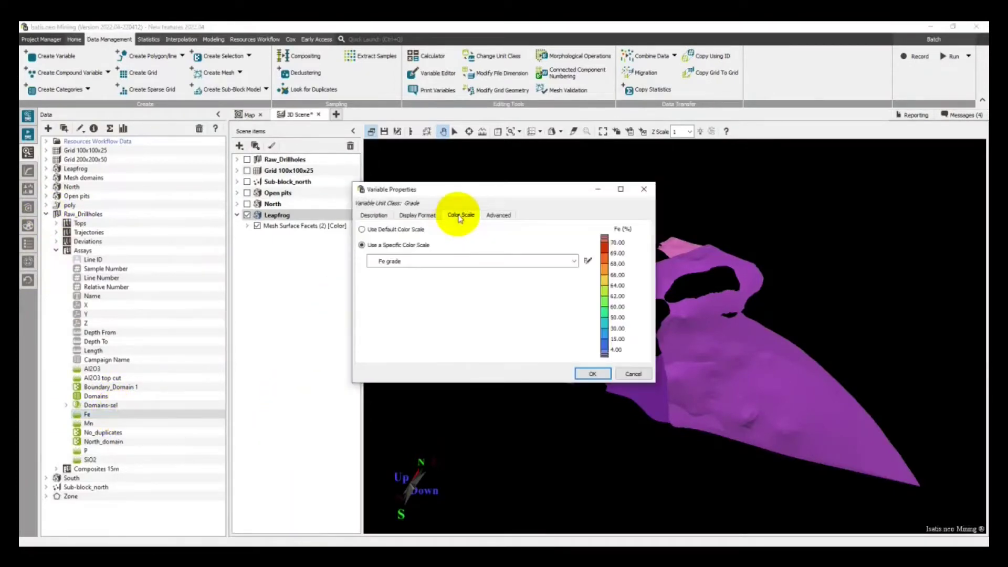
left_click(642, 190)
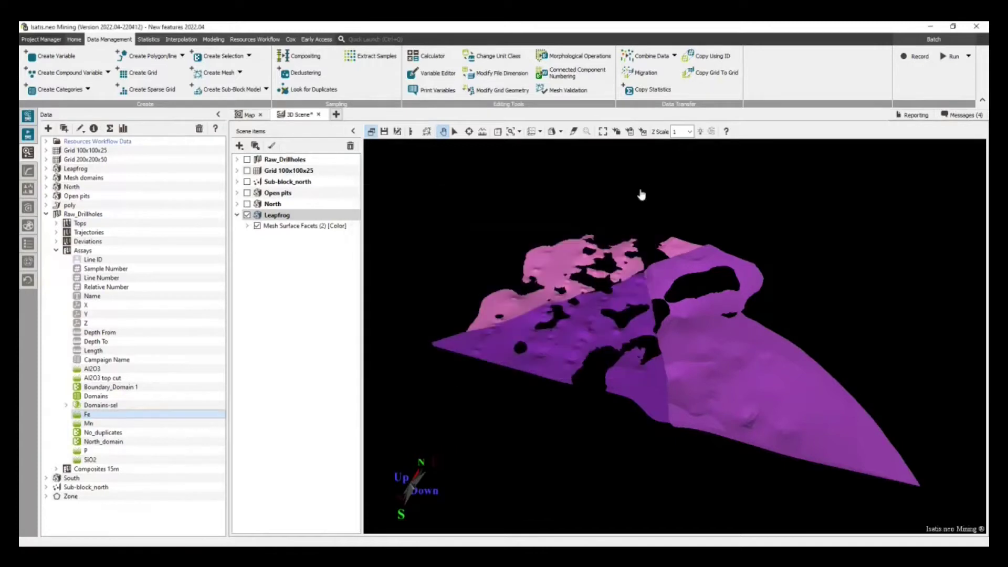
- Export the Fe grade colour scale to the file Fe grade.cscale
left_click(29, 226)
right_click(107, 268)
left_click(147, 321)
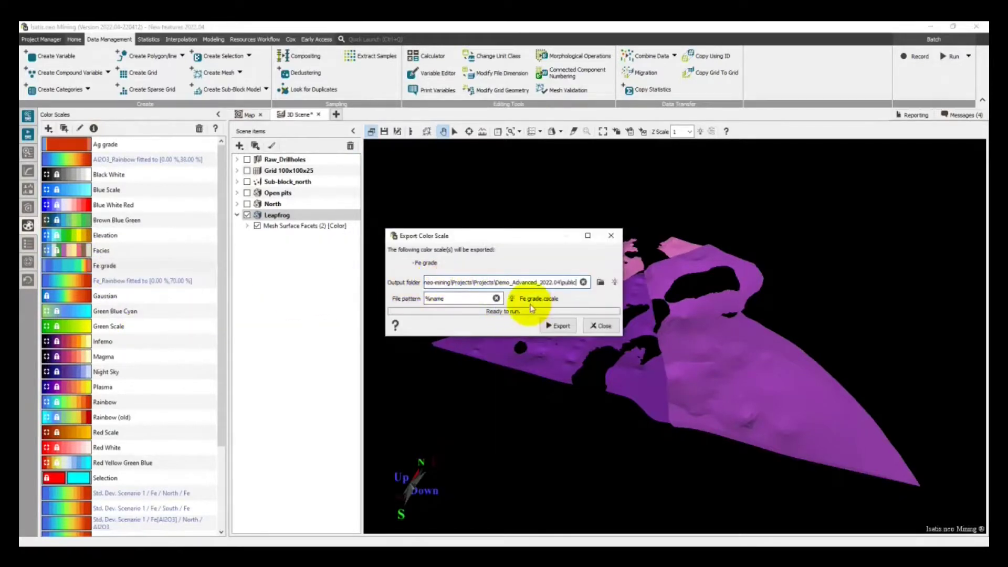
left_click(553, 325)
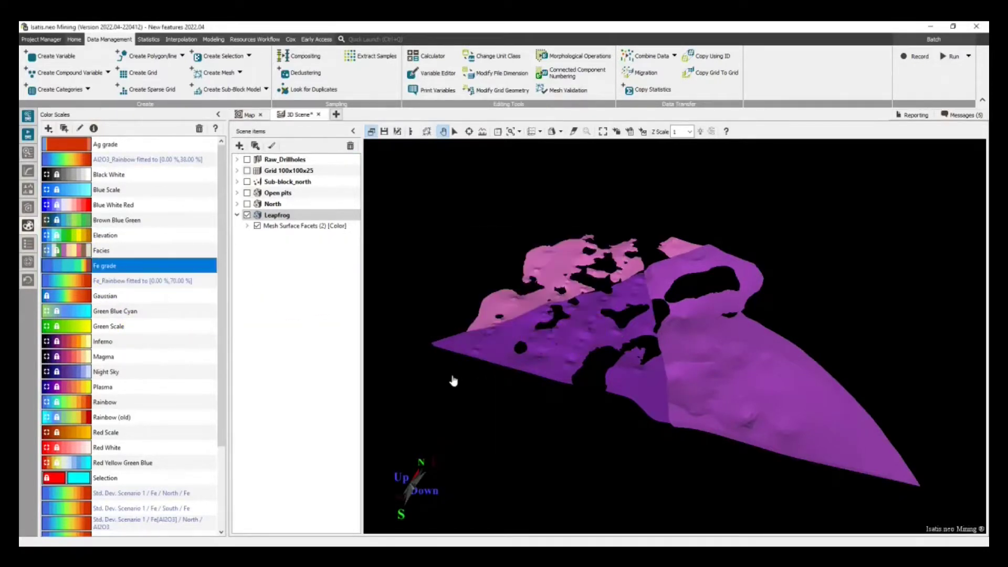
- Find Fe grade.cscale in the colour scale import without importing it, then return to the data tree
left_click(48, 129)
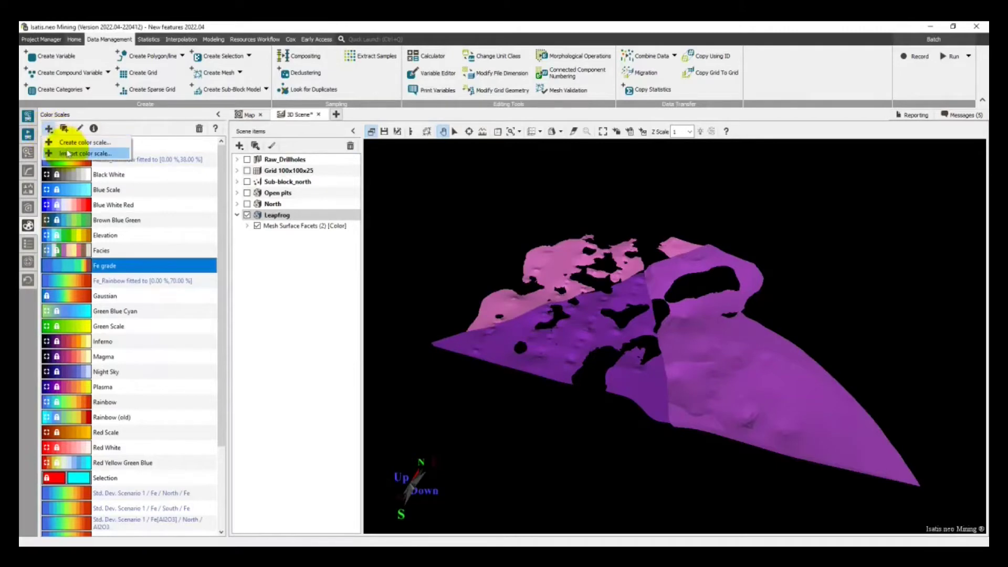
left_click(68, 152)
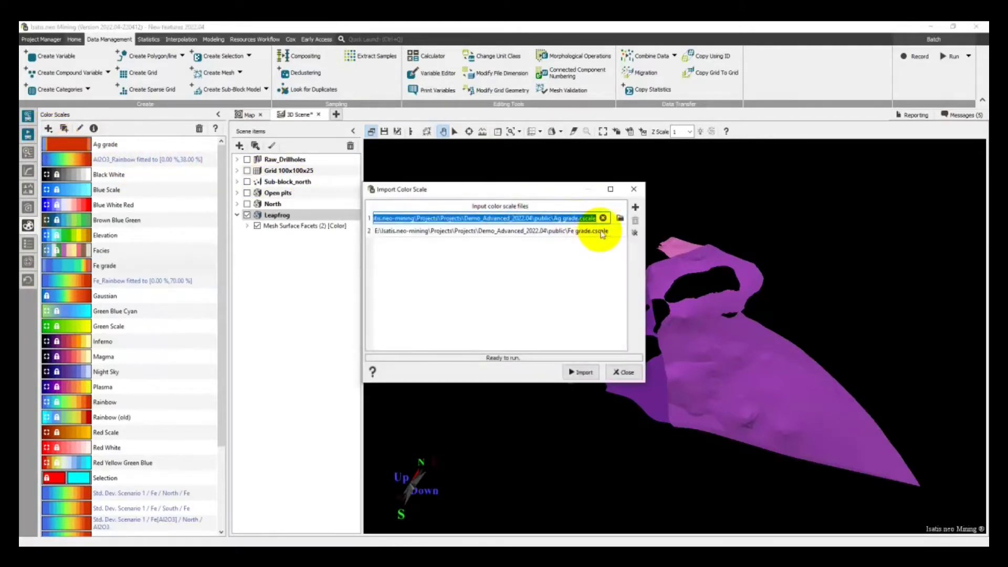
left_click(594, 231)
left_click(634, 190)
left_click(29, 157)
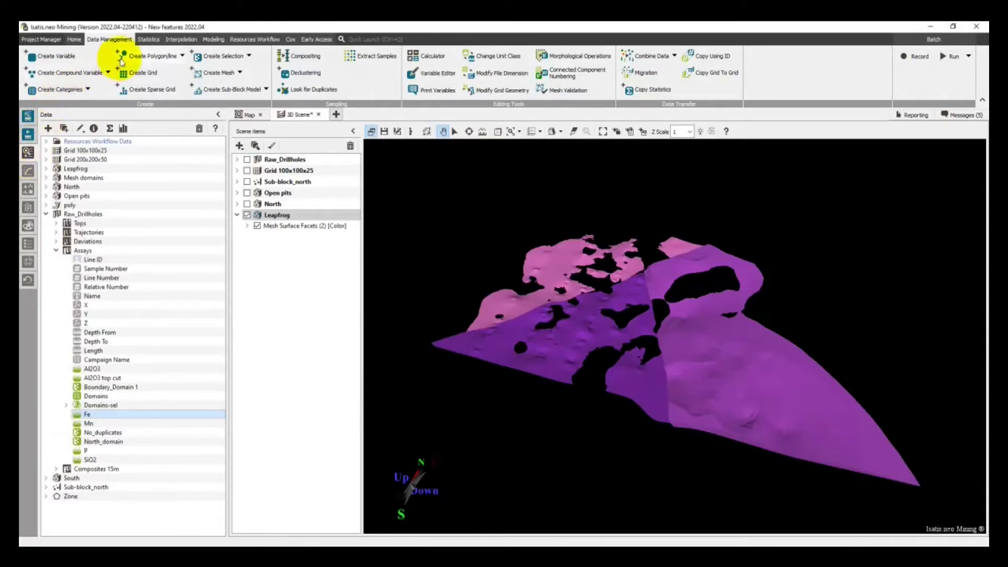
- Run Exploratory Data Analysis on Fe, showing basemap, histogram, statistics and variogram
left_click(142, 40)
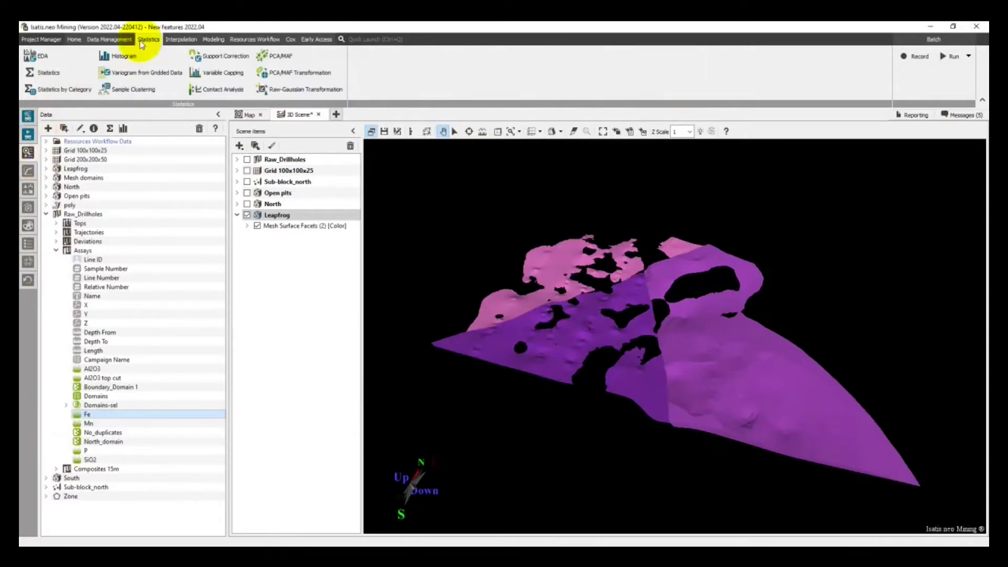
left_click(77, 58)
left_click_drag(48, 284, 376, 223)
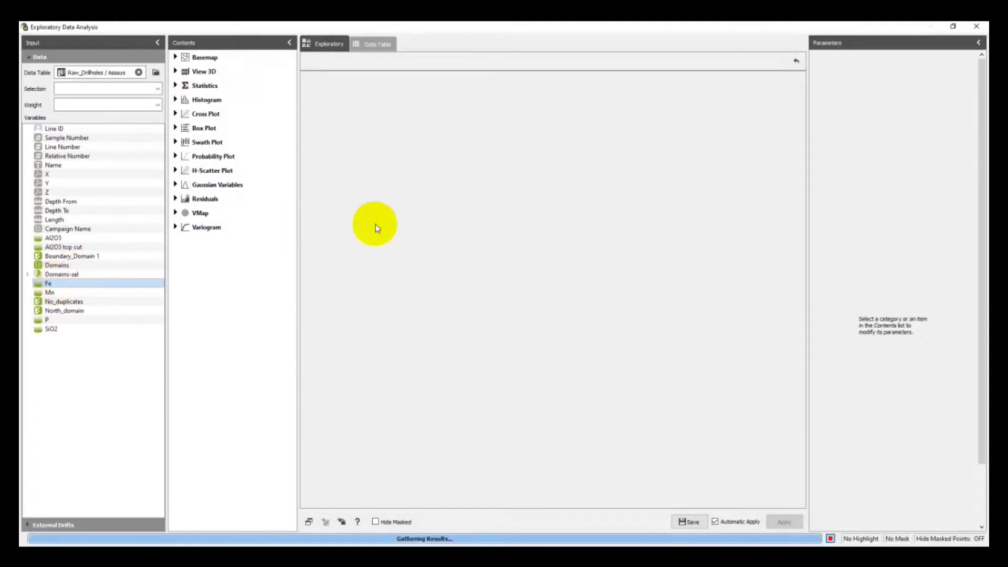
left_click(197, 55)
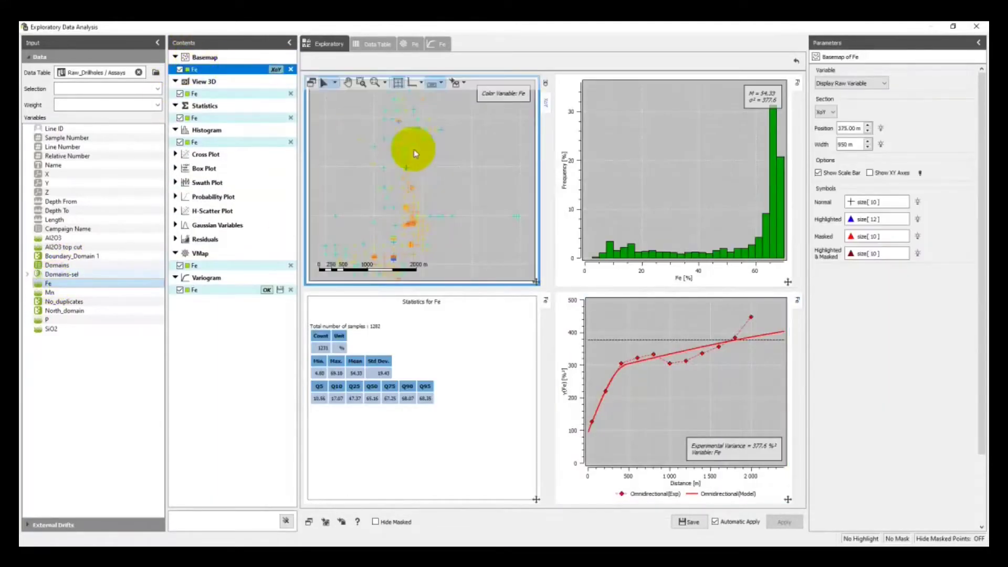
- Rescale the Fe variogram axes to 0–1000 m distance and 50–400 variance
left_click(648, 304)
left_click(646, 300)
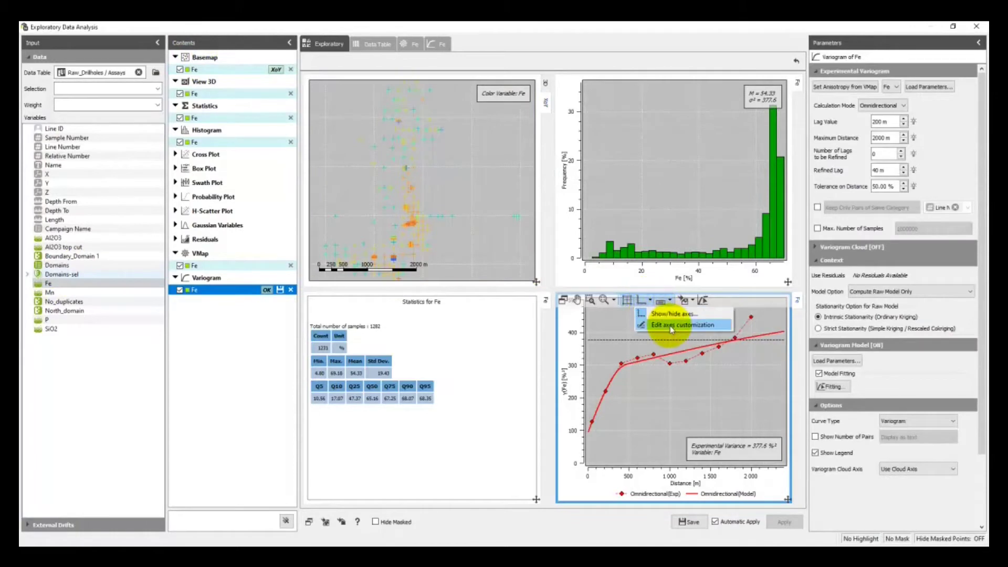
left_click(671, 327)
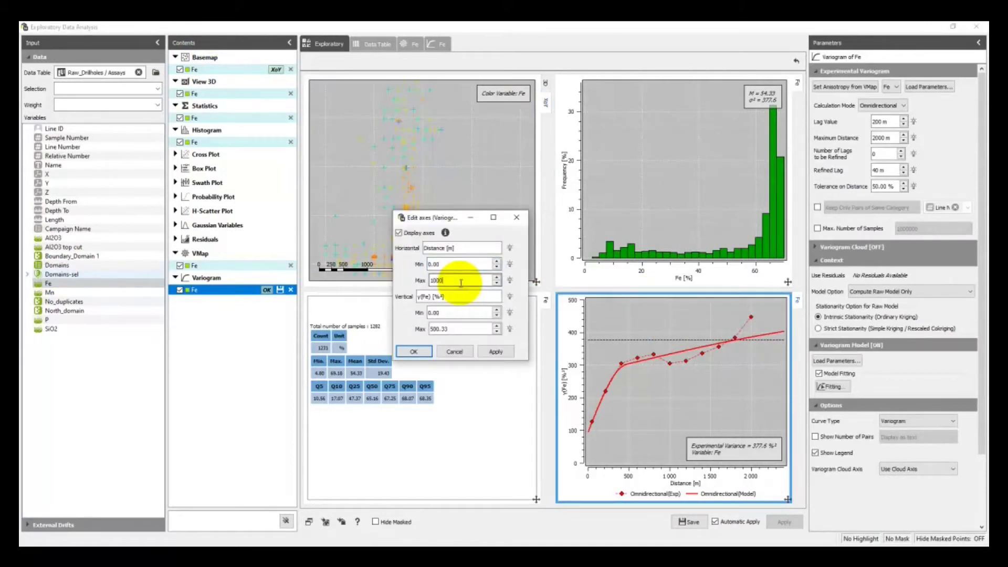
left_click(458, 326)
type("400")
double_click(447, 312)
type("50")
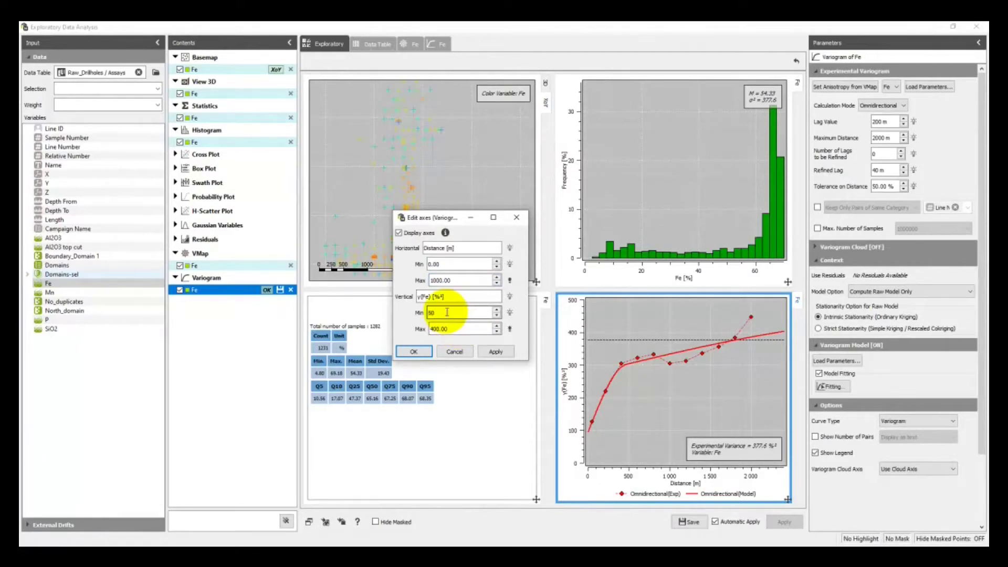
left_click(493, 353)
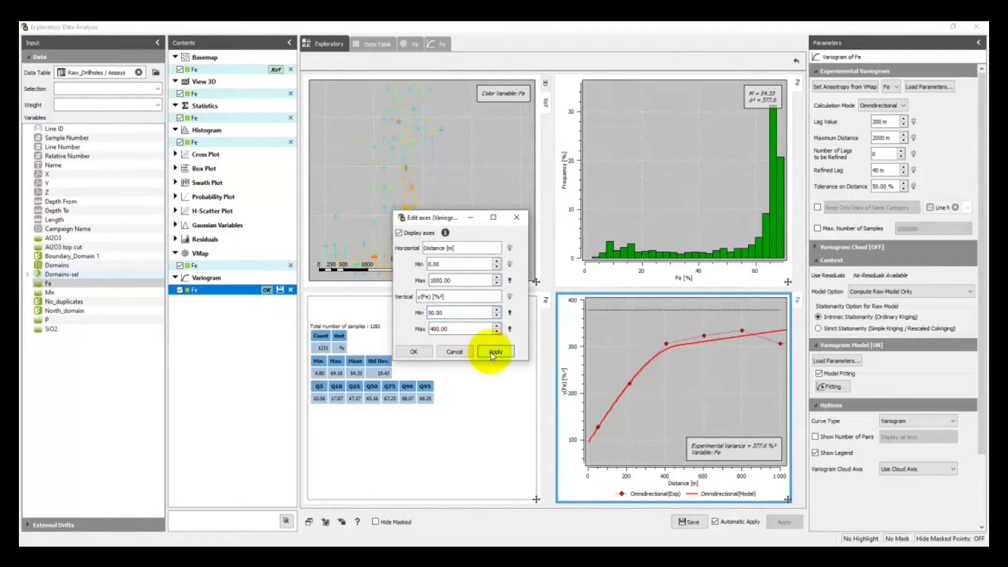
left_click(517, 216)
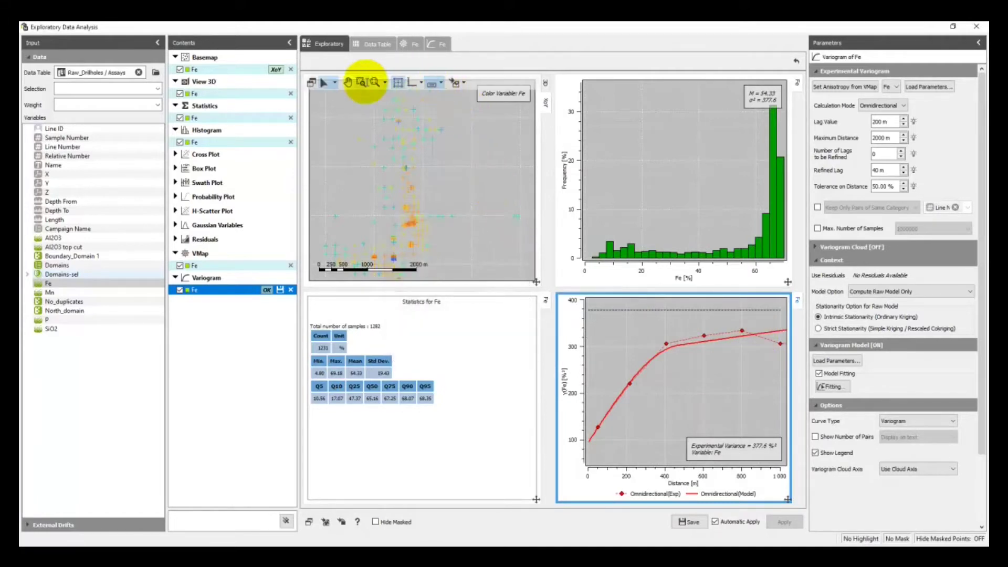
- Draw a closed polygon selection on the Fe basemap to select the samples inside it
left_click(336, 82)
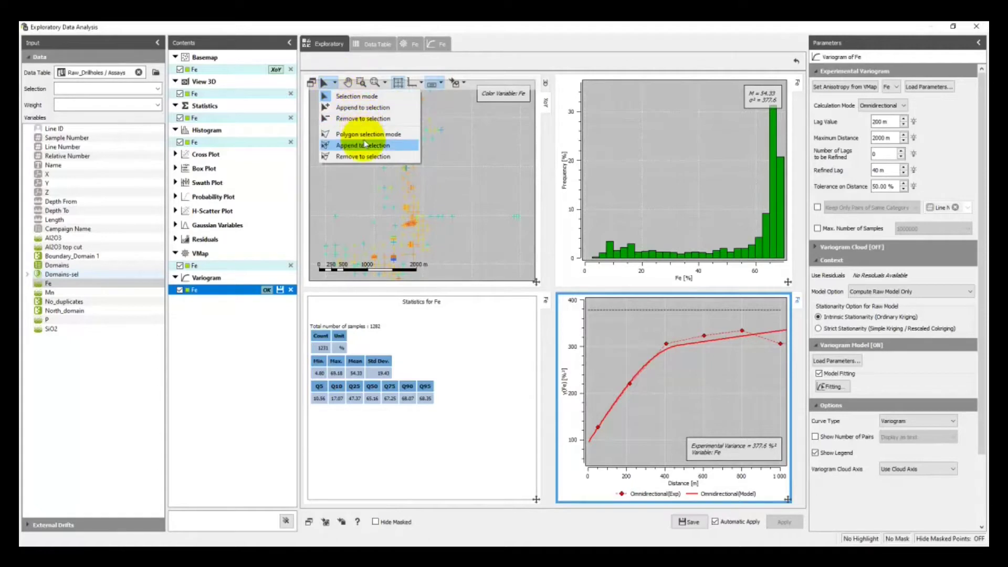
left_click(363, 137)
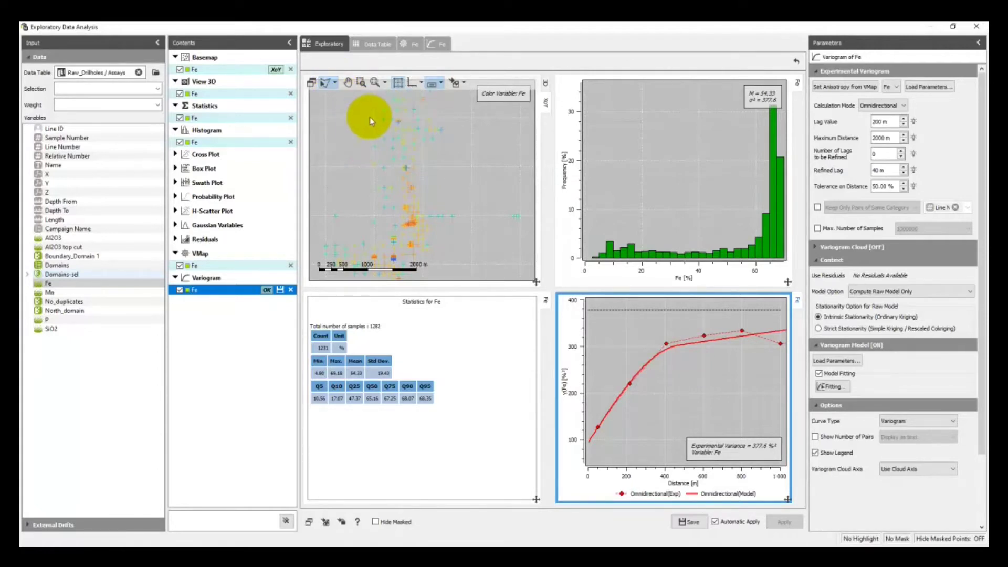
left_click(428, 111)
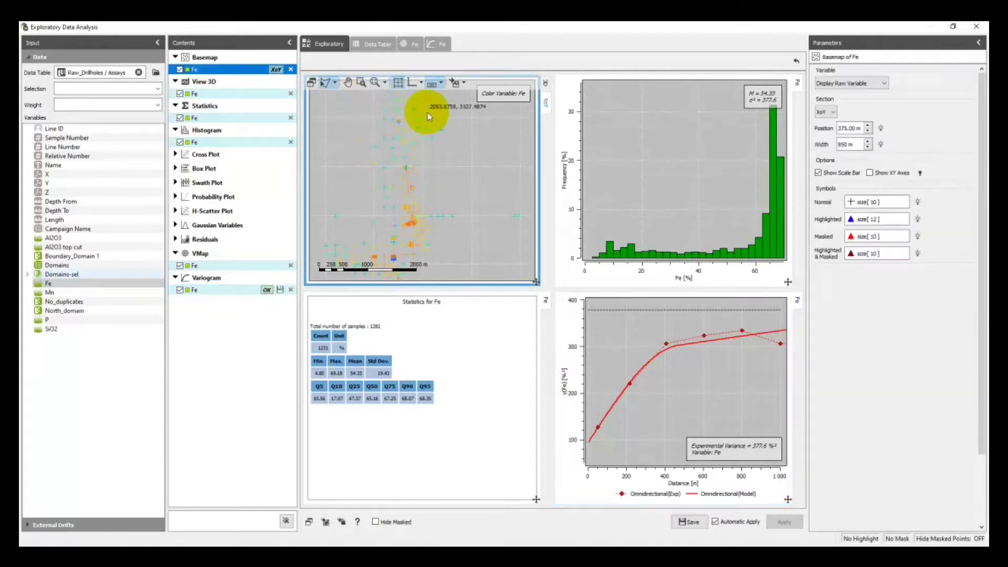
left_click(451, 127)
left_click(432, 160)
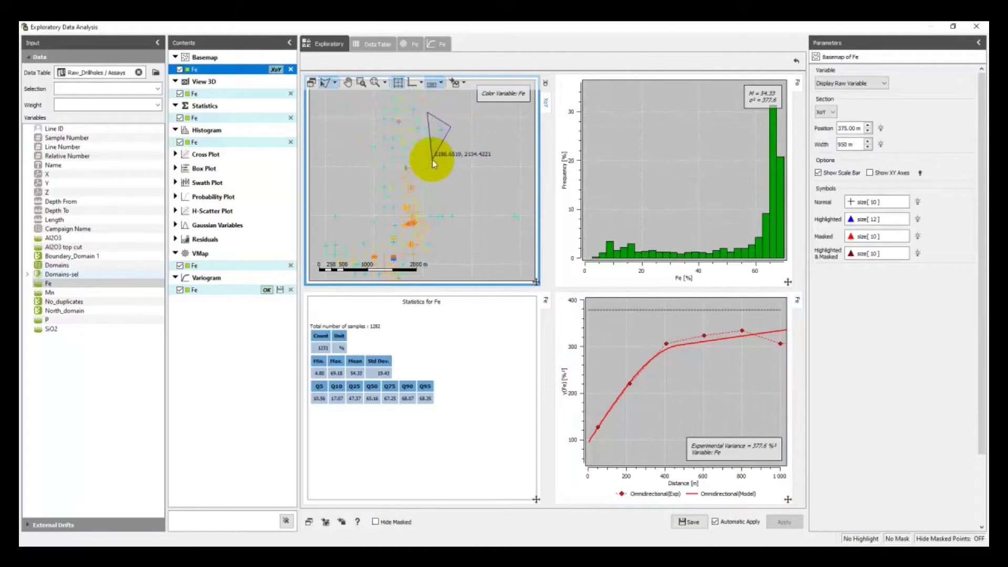
left_click(394, 165)
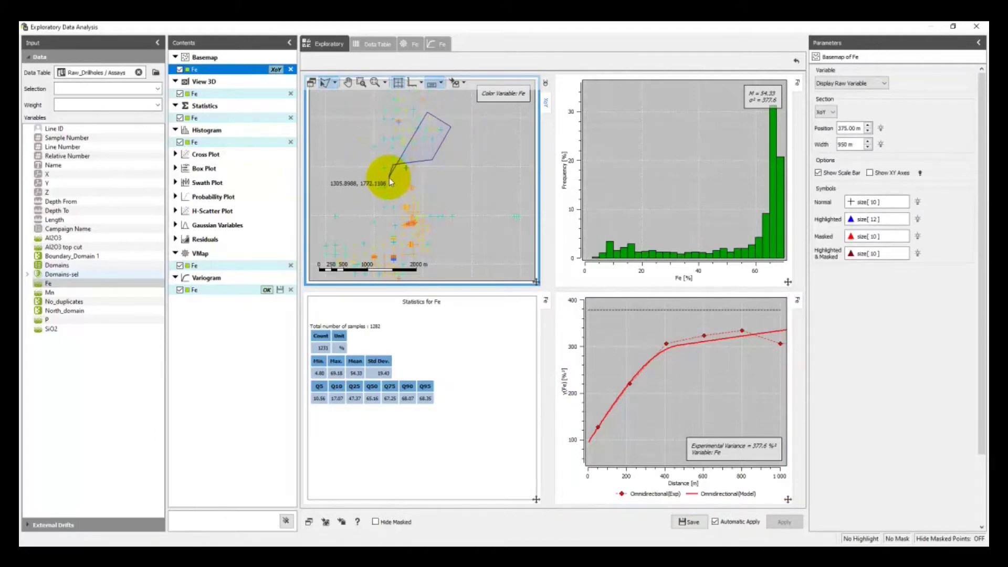
left_click(387, 178)
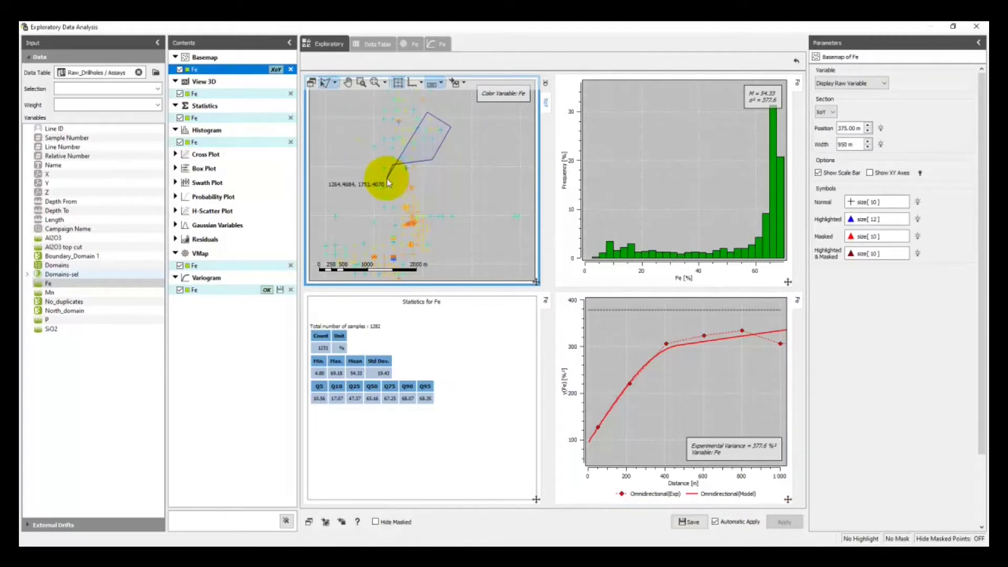
left_click(354, 163)
left_click(372, 135)
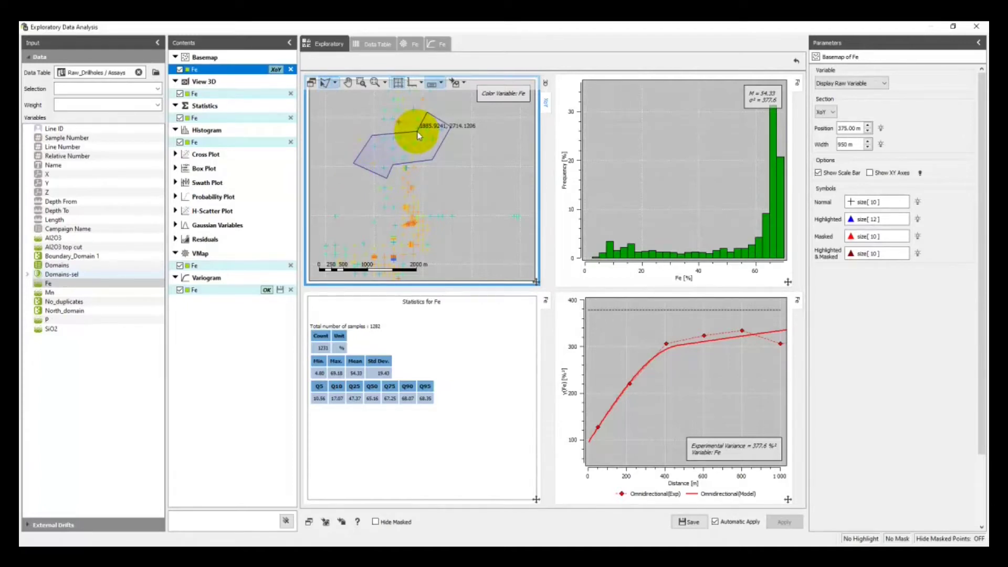
double_click(421, 137)
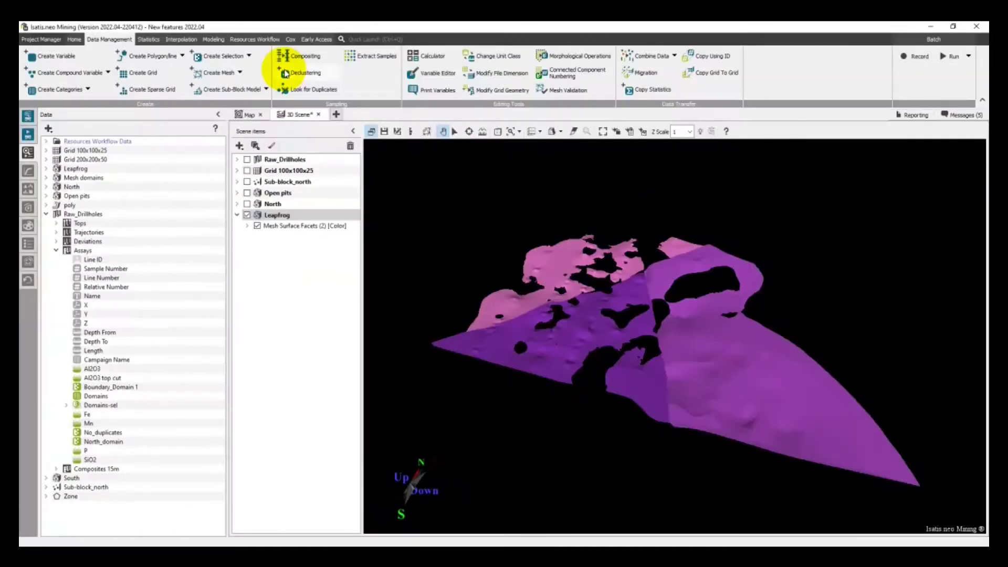
- Apply a +Z −40°, +Y 78°, +X 0° rotation to Fe declustering and compute its statistics and mean-versus-window chart
left_click(285, 73)
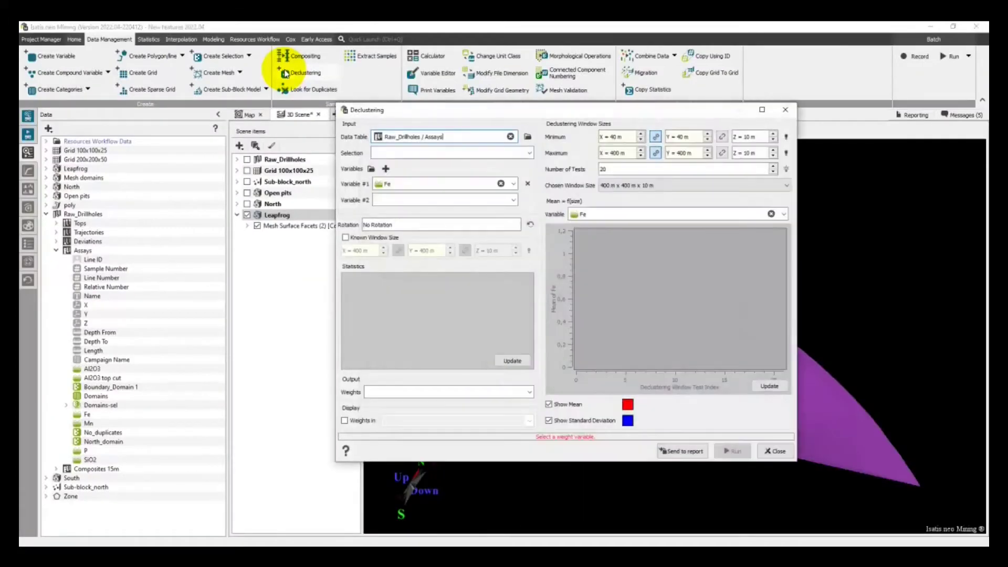
left_click(530, 224)
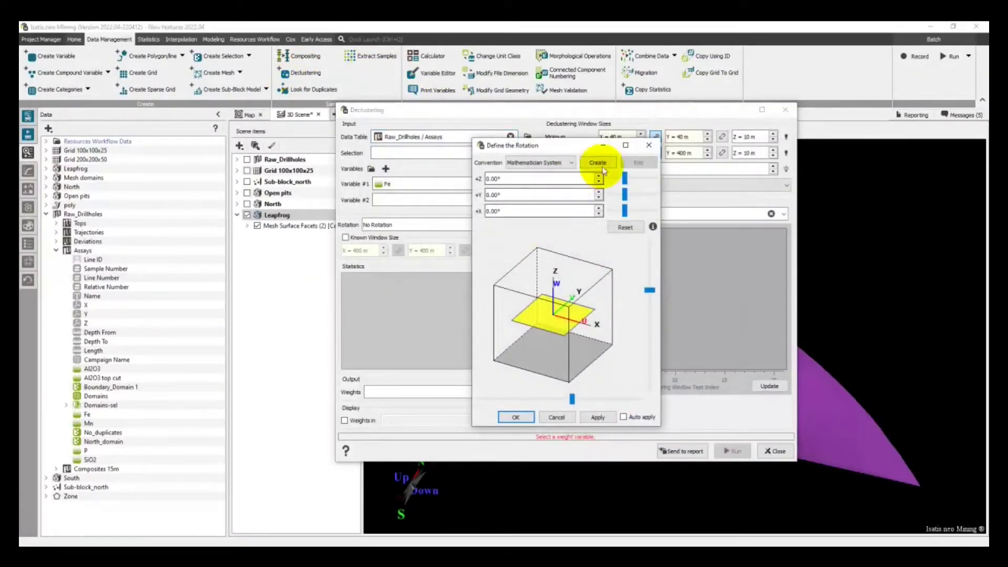
mouse_move(628, 172)
left_mouse_down()
mouse_move(637, 180)
mouse_move(625, 198)
mouse_move(624, 179)
left_mouse_up()
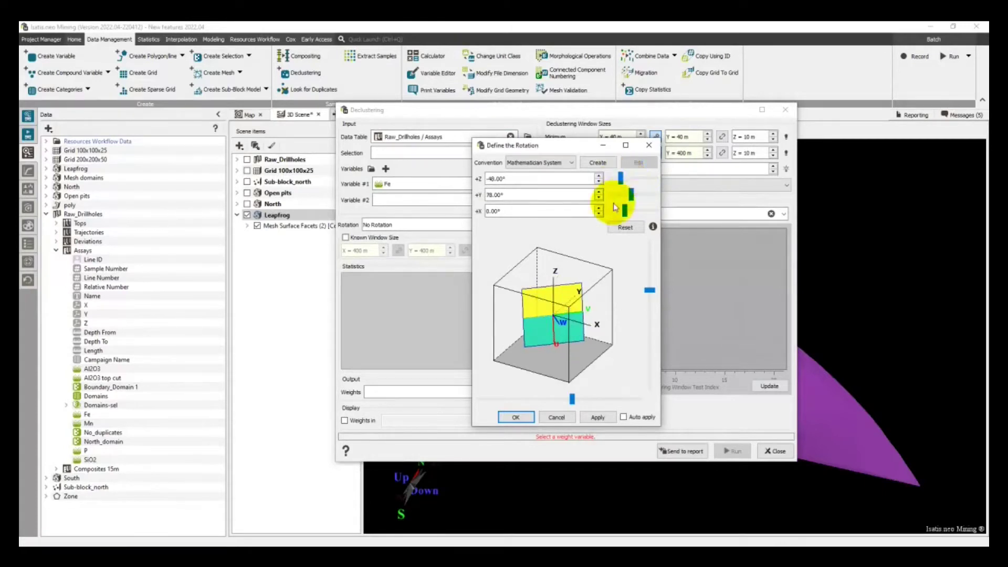
mouse_move(654, 290)
left_mouse_down()
mouse_move(652, 255)
mouse_move(651, 327)
mouse_move(648, 279)
left_mouse_up()
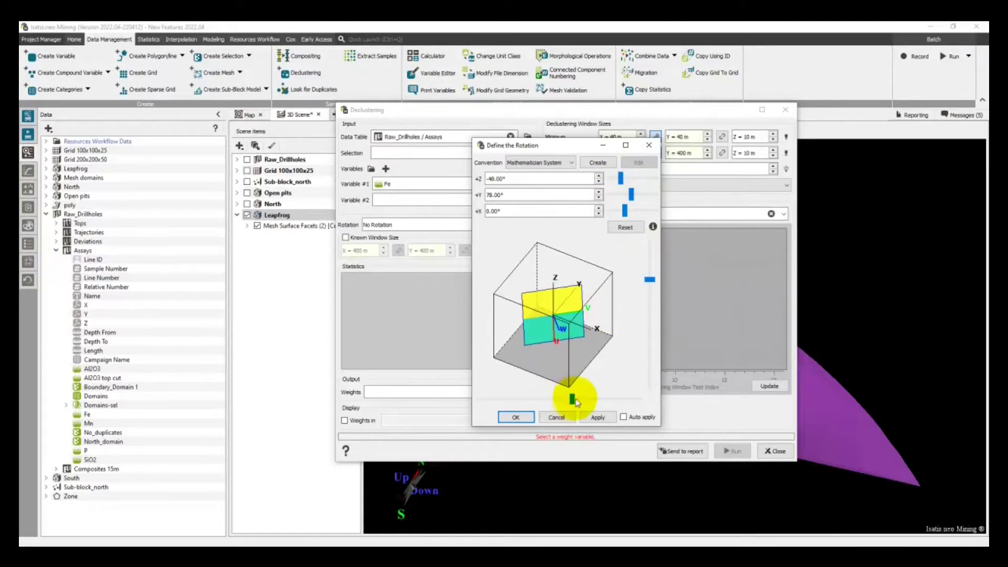
left_click_drag(574, 399, 586, 397)
left_click(594, 419)
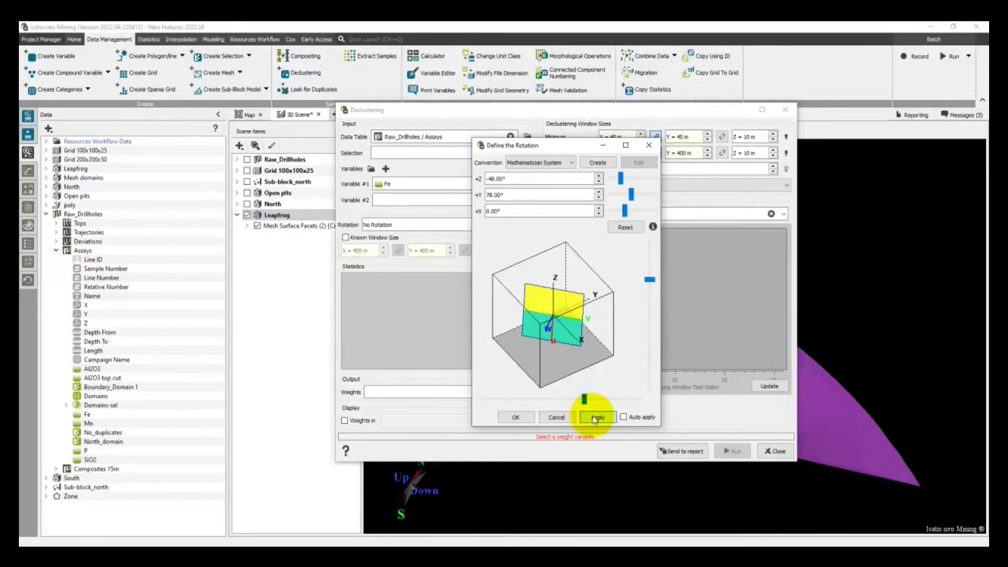
left_click(516, 417)
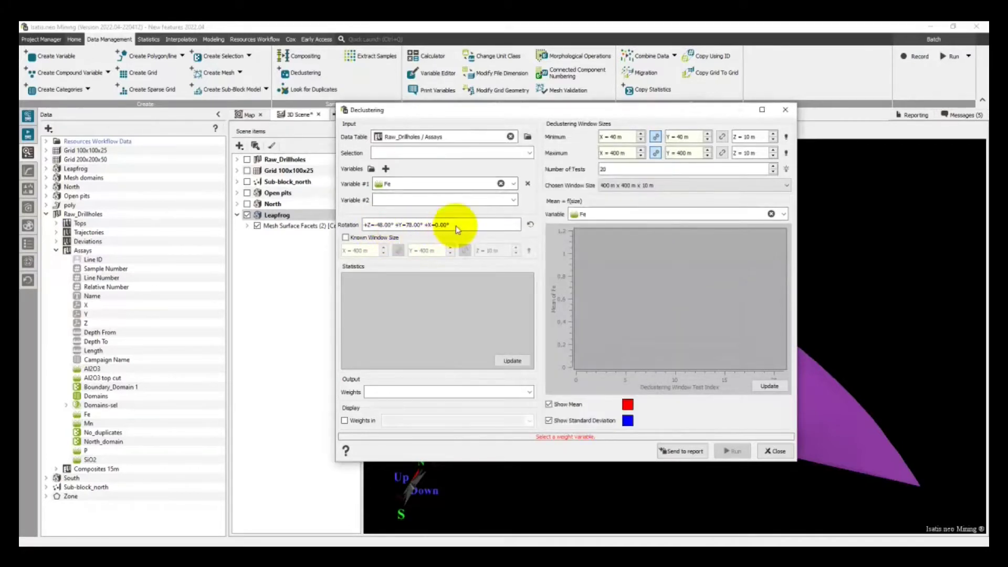
left_click(515, 360)
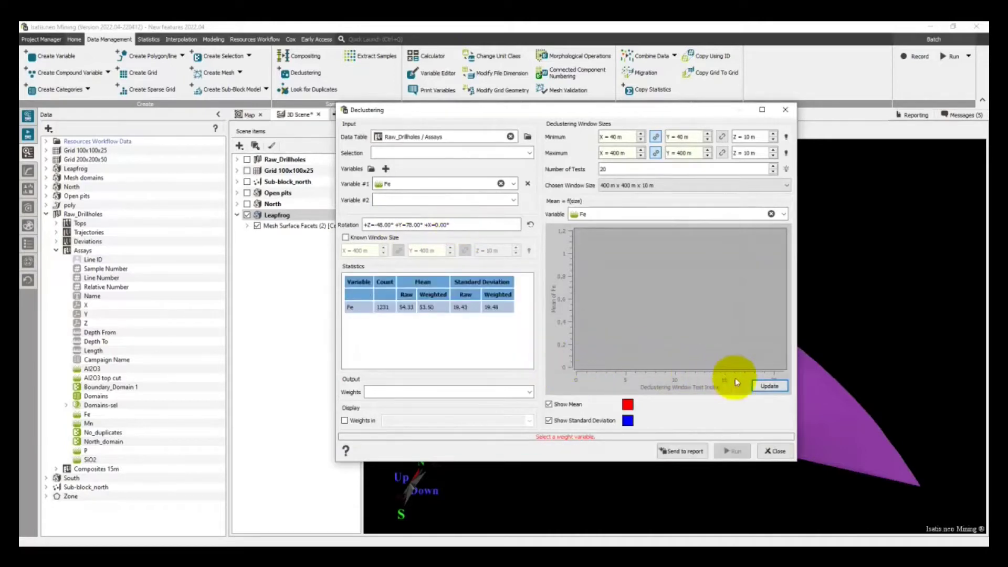
left_click(768, 387)
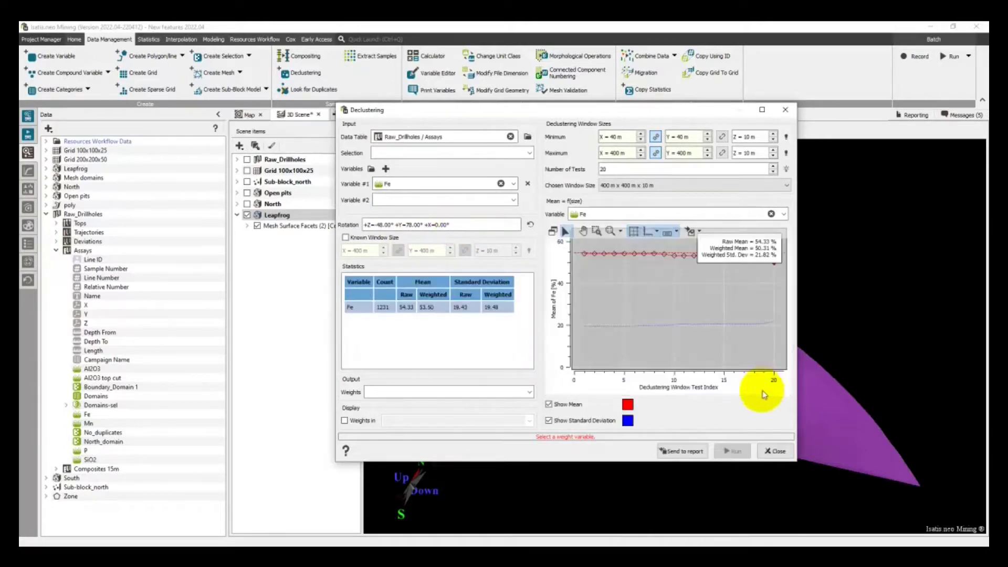
- Close Declustering and create a new polyline file named polyline demo on the 2D map
left_click(774, 451)
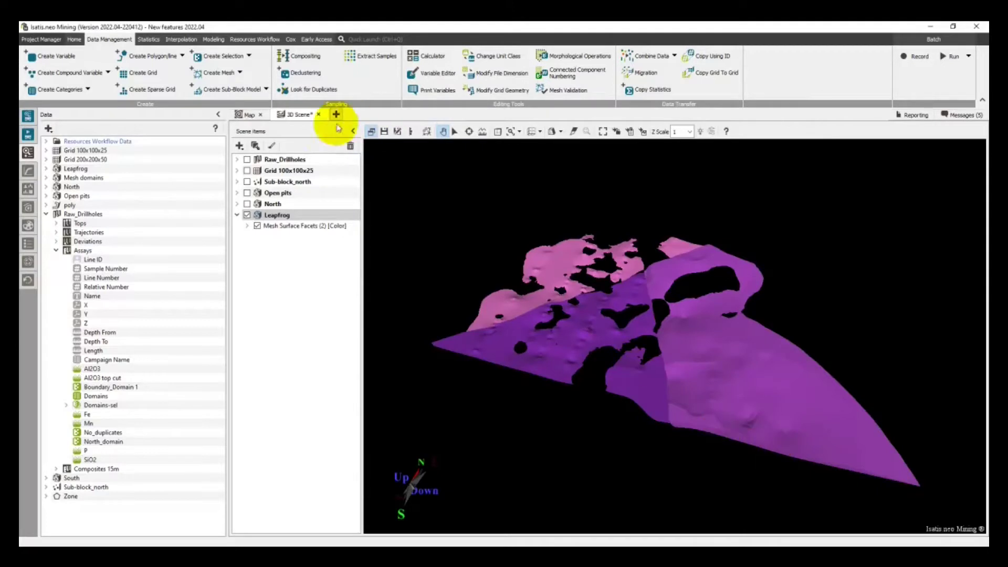
left_click(250, 115)
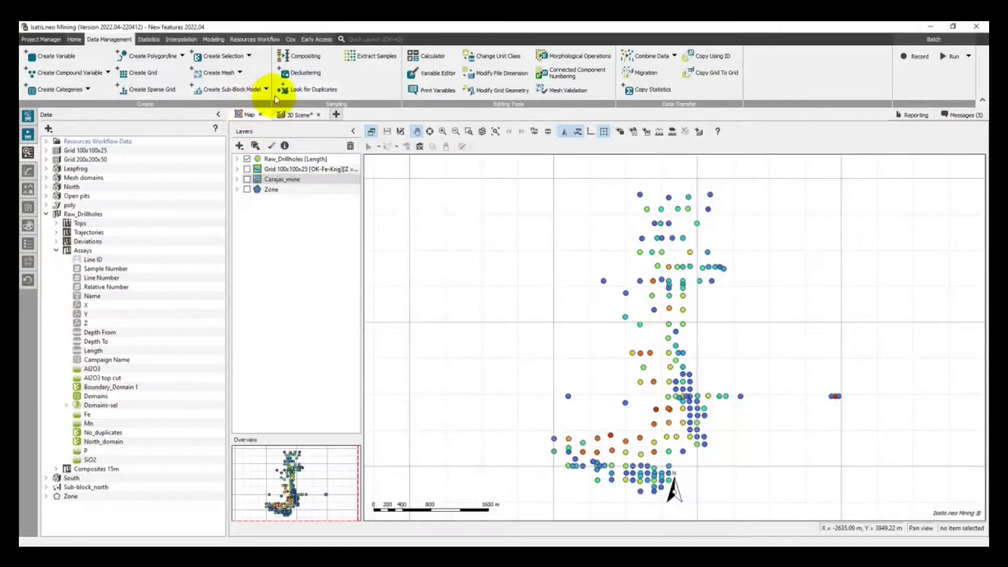
left_click(245, 149)
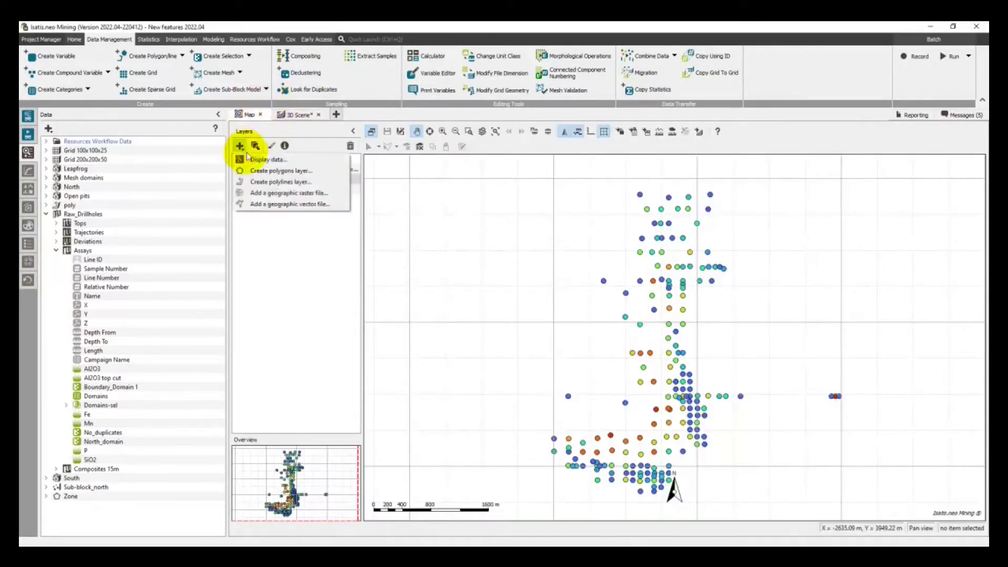
left_click(268, 184)
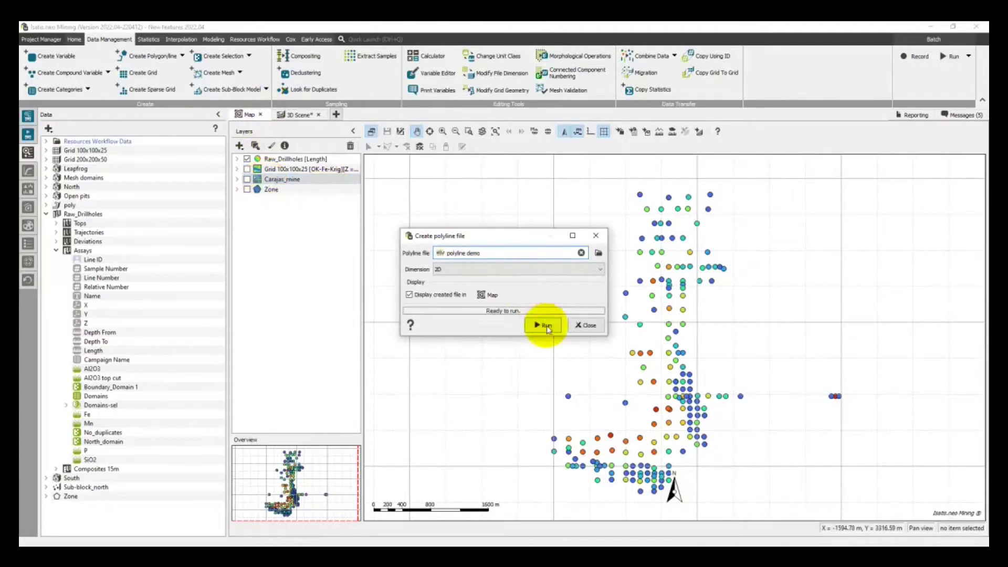
left_click(547, 325)
- Draw a polyline outlining part of the drillhole area and reposition its top-left vertex
left_click(462, 146)
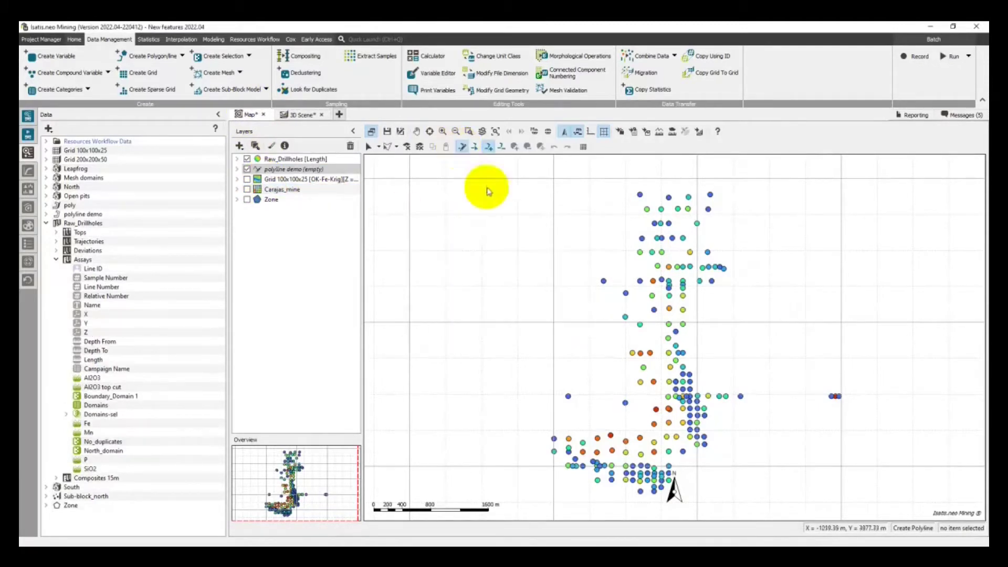
left_click(590, 241)
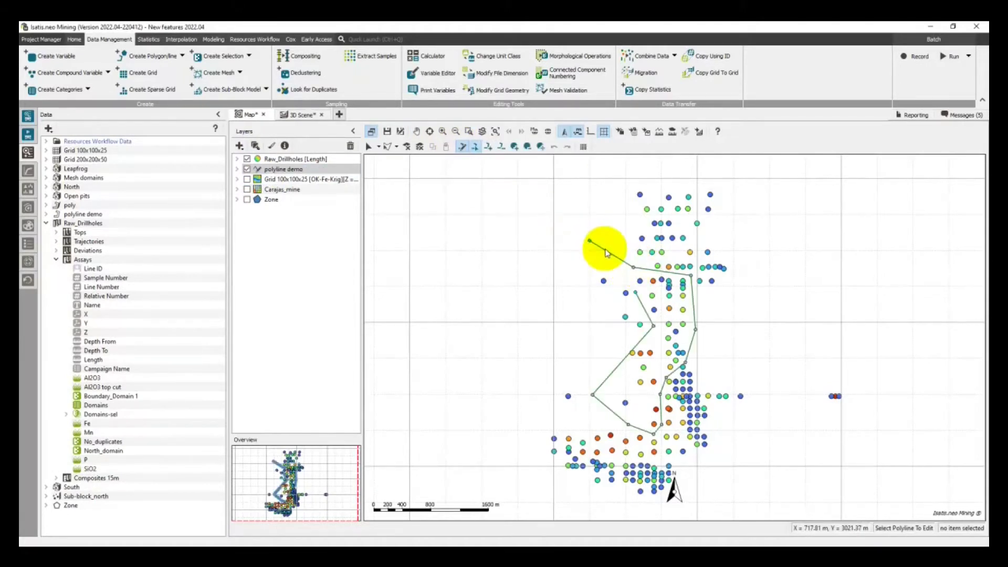
left_click(542, 148)
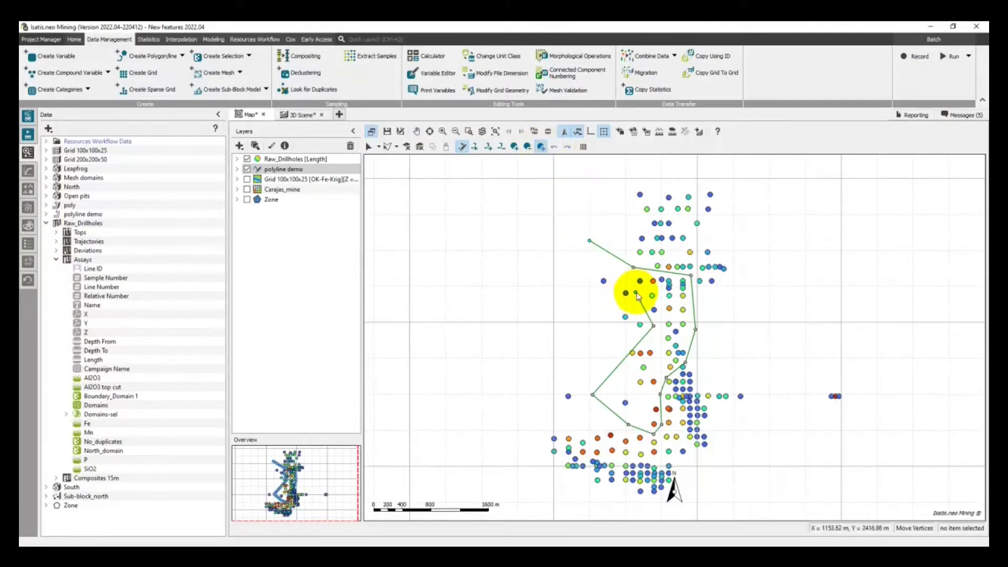
mouse_move(637, 295)
left_mouse_down()
mouse_move(590, 255)
mouse_move(630, 273)
mouse_move(626, 292)
left_mouse_up()
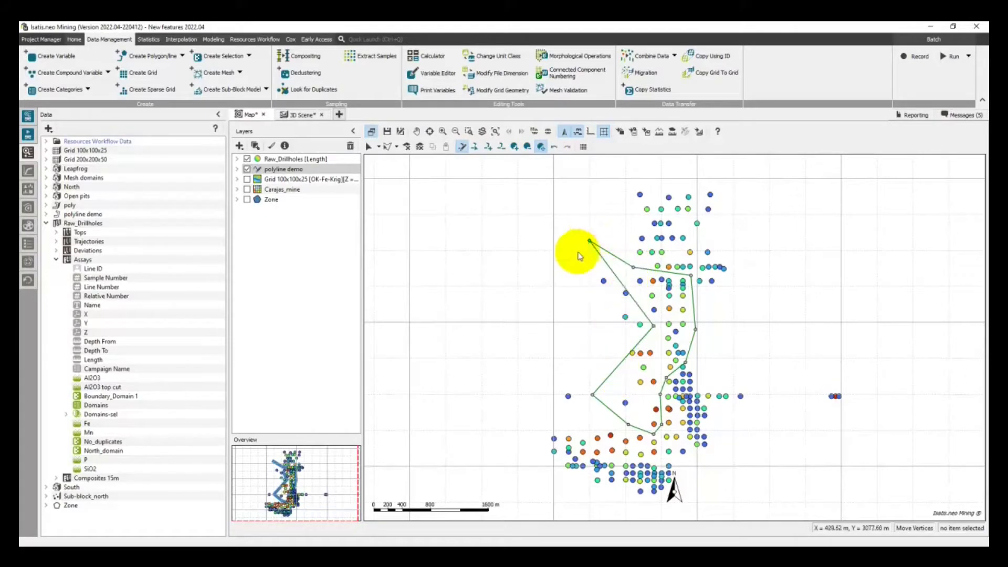
left_click(463, 147)
- Compress the TBS-Fe-Simu simulations in Grid 100x100x25 from 50.78 MB to 3.83 MB
left_click(46, 224)
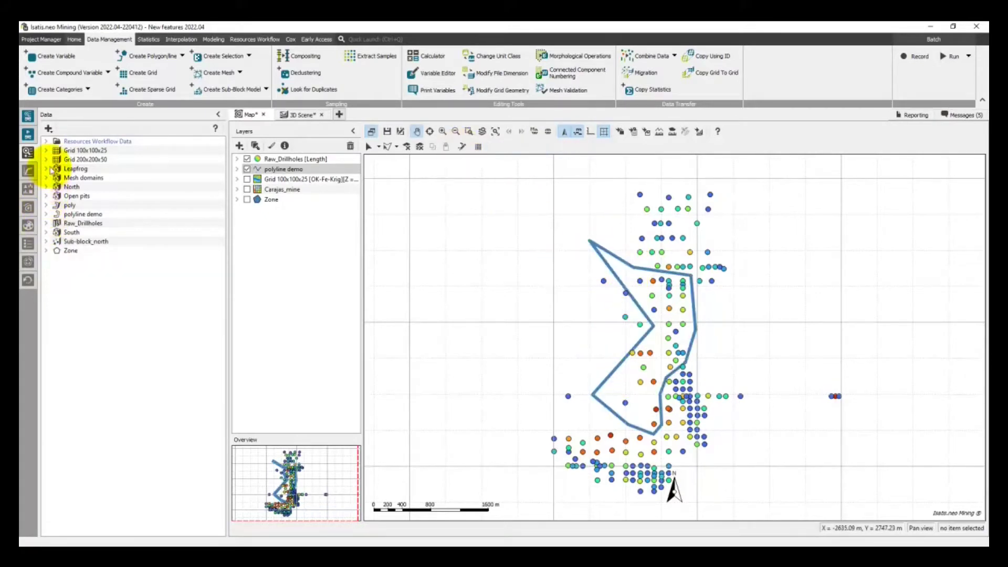
left_click(46, 151)
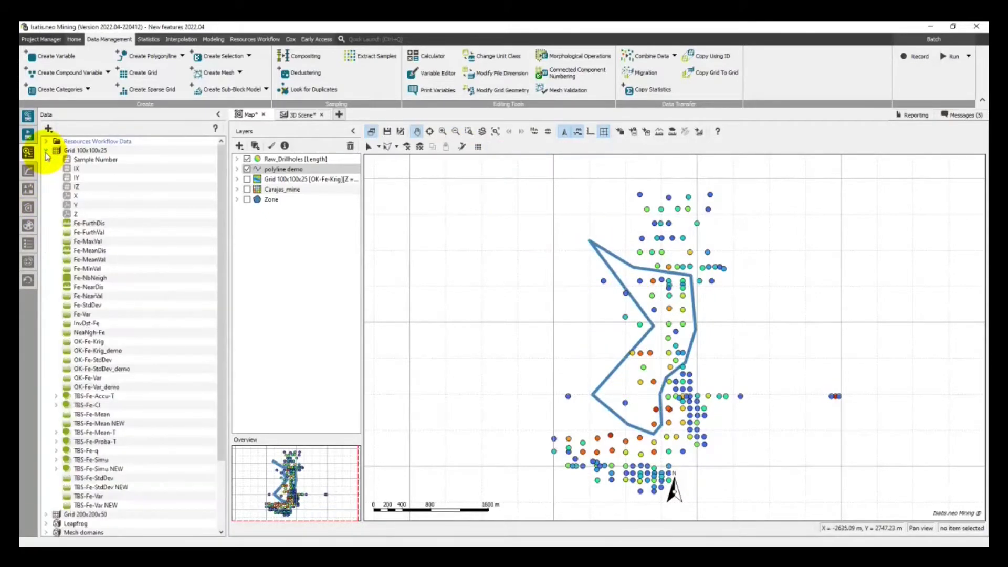
scroll(55, 375, "down", 3)
left_click(57, 378)
left_click(68, 388)
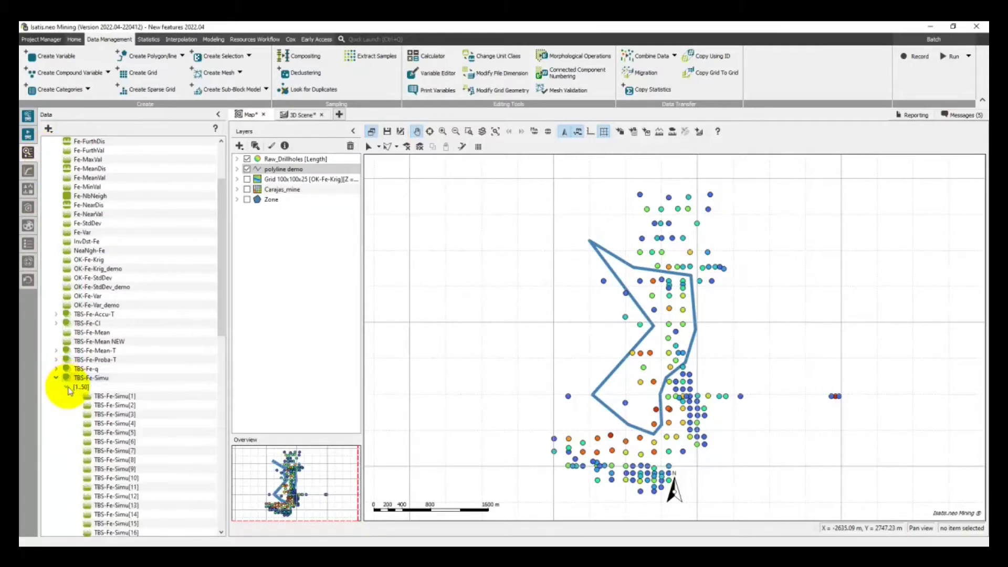
scroll(68, 392, "down", 16)
scroll(69, 395, "up", 14)
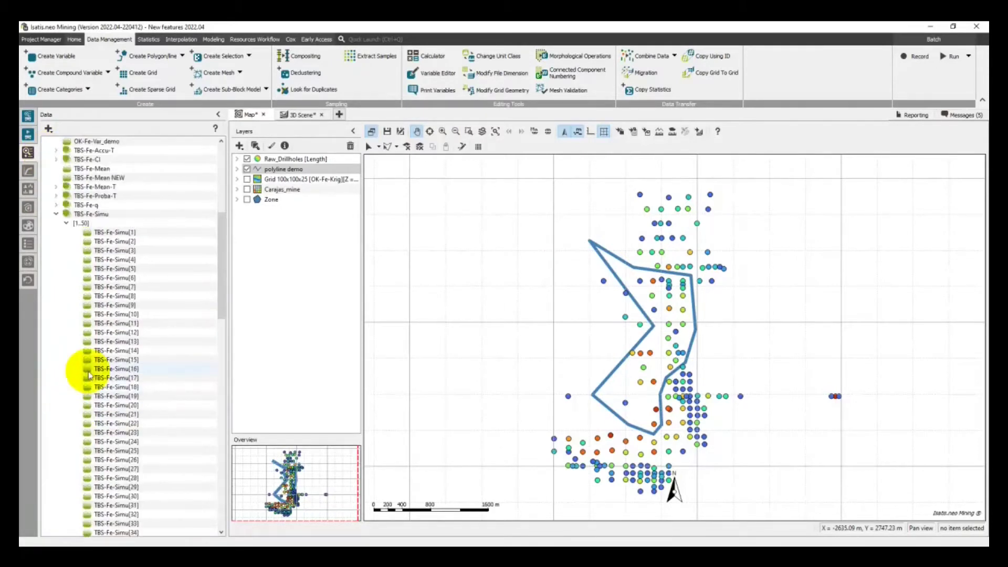
right_click(84, 332)
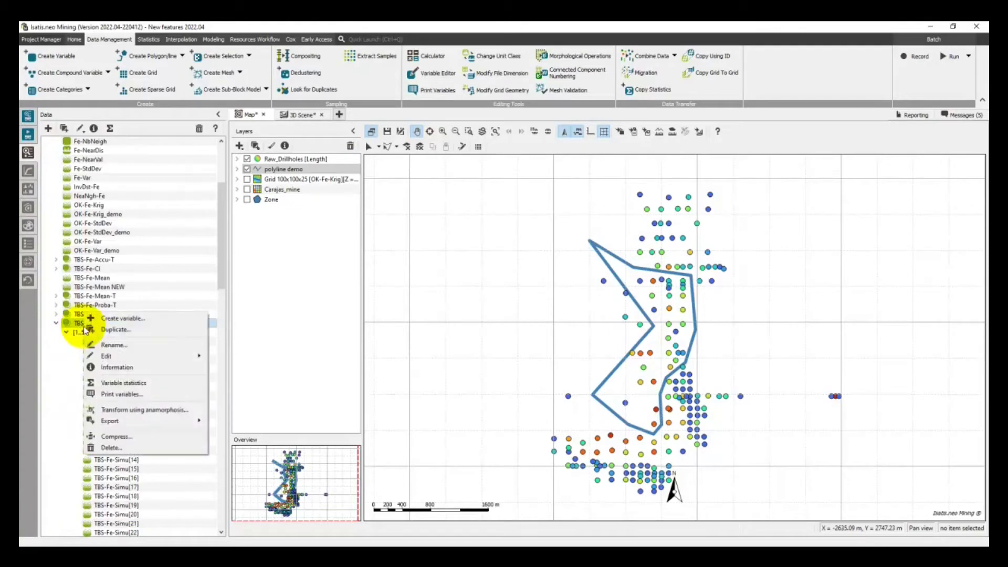
left_click(125, 437)
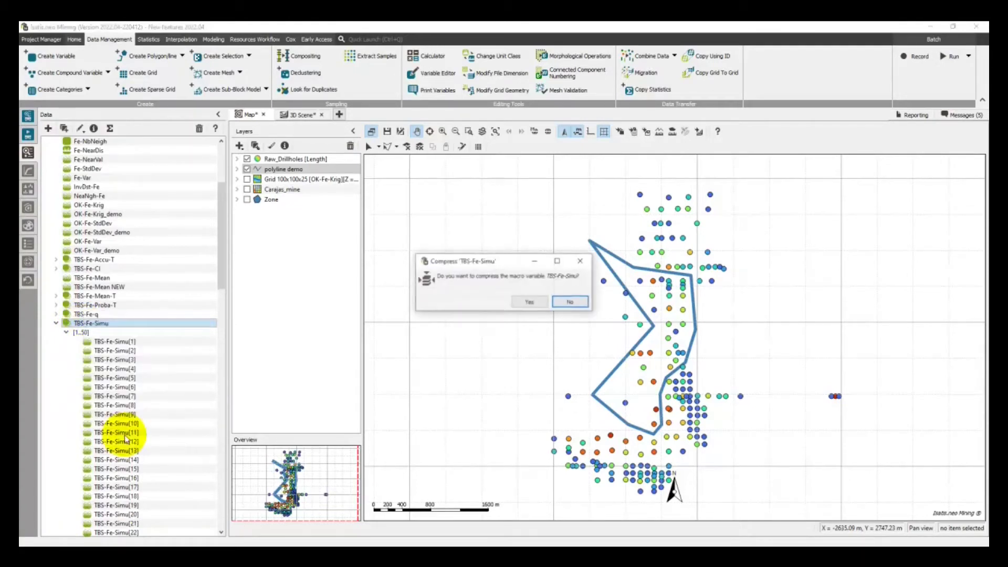
left_click(529, 303)
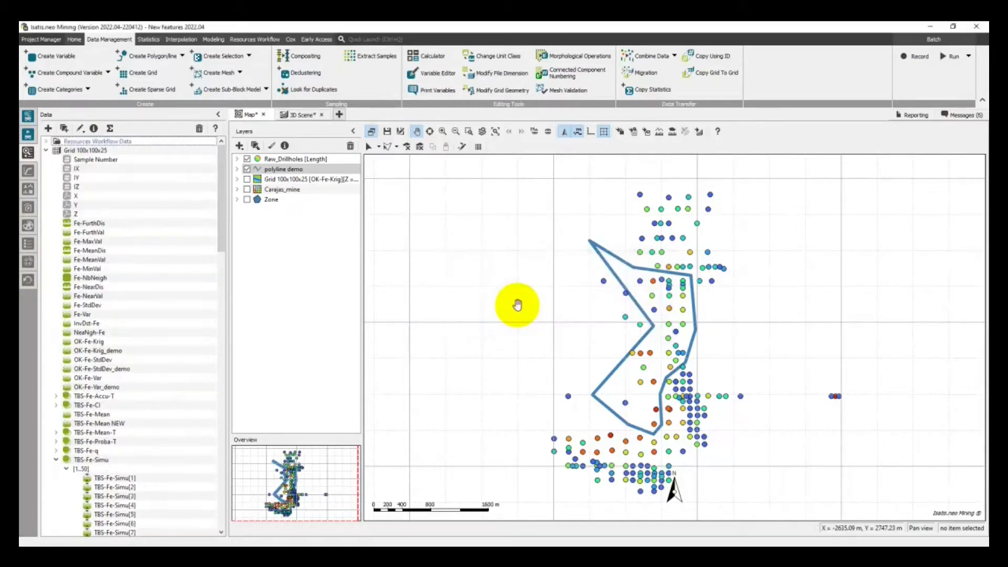
- Review the Compress variable report in the Messages panel, highlighting the size figures
left_click(959, 116)
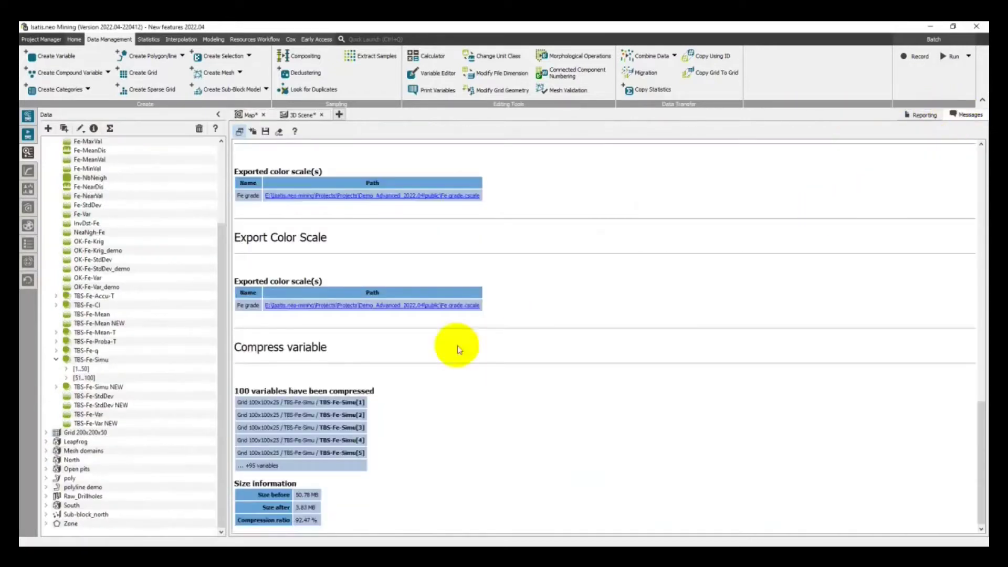
left_click_drag(238, 487, 331, 522)
left_click(332, 525)
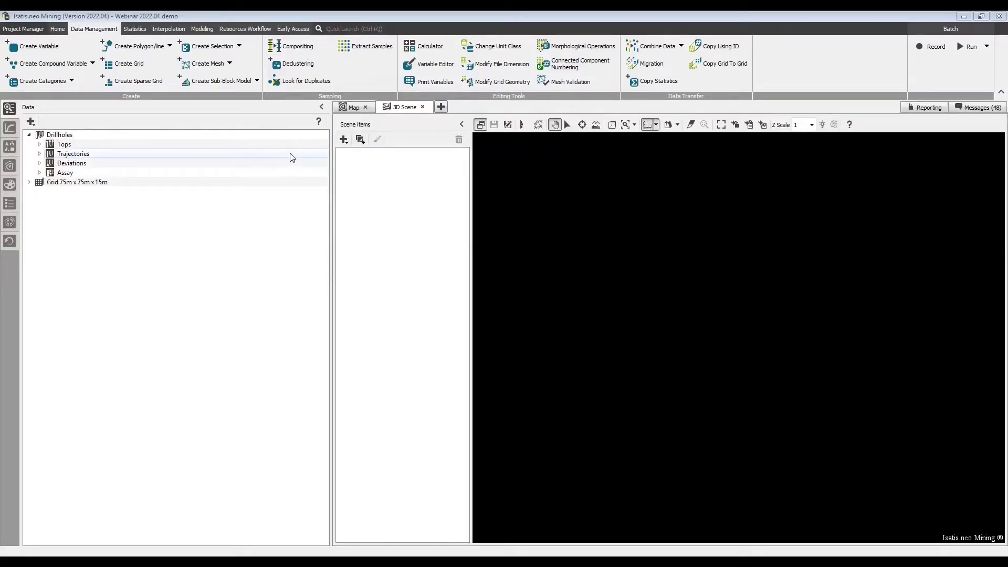
- Show the Drillholes Assay samples coloured by Fe in the 3D Scene and orbit to a better angle
left_click(40, 172)
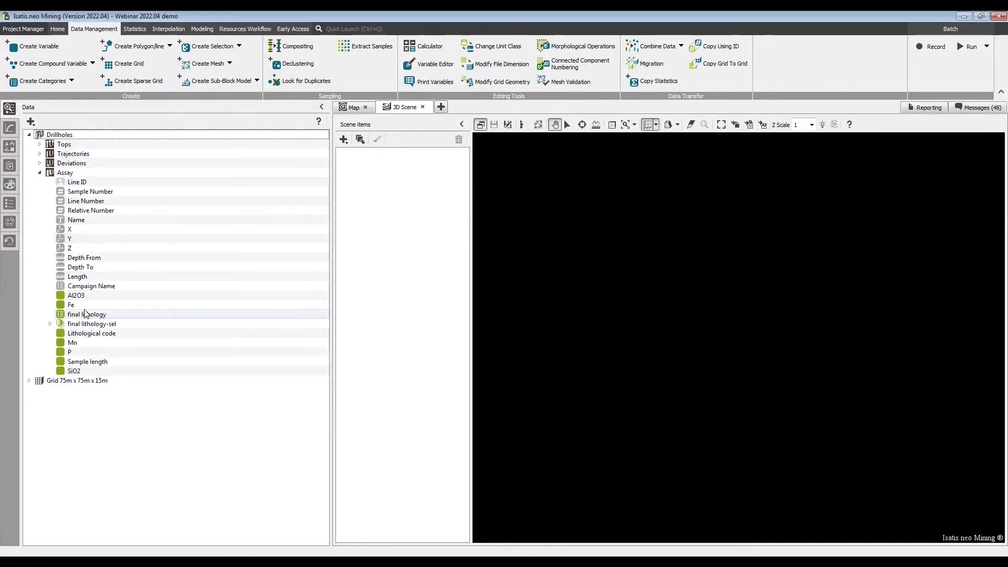
left_click_drag(76, 305, 526, 304)
scroll(631, 353, "up", 5)
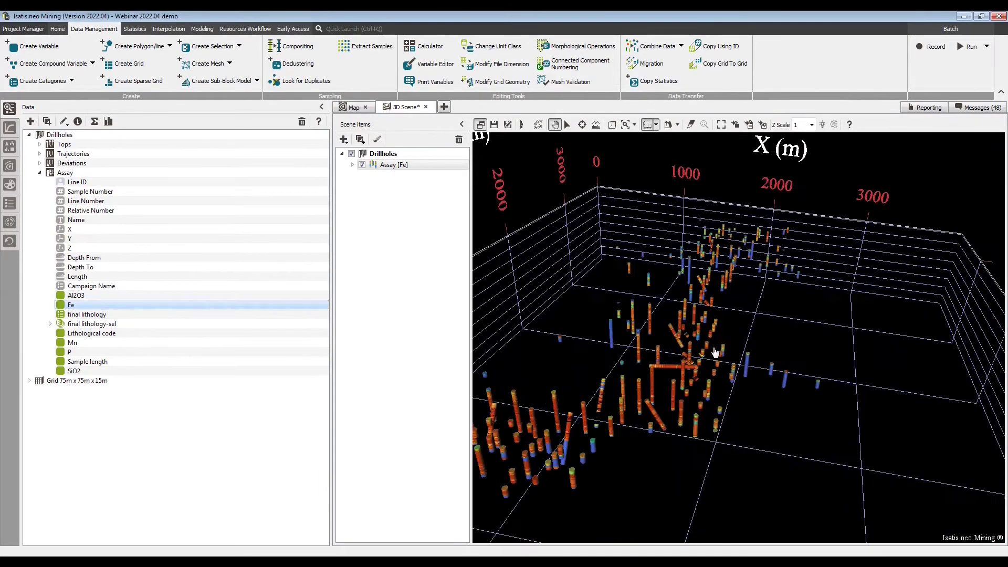
left_click_drag(659, 397, 732, 362)
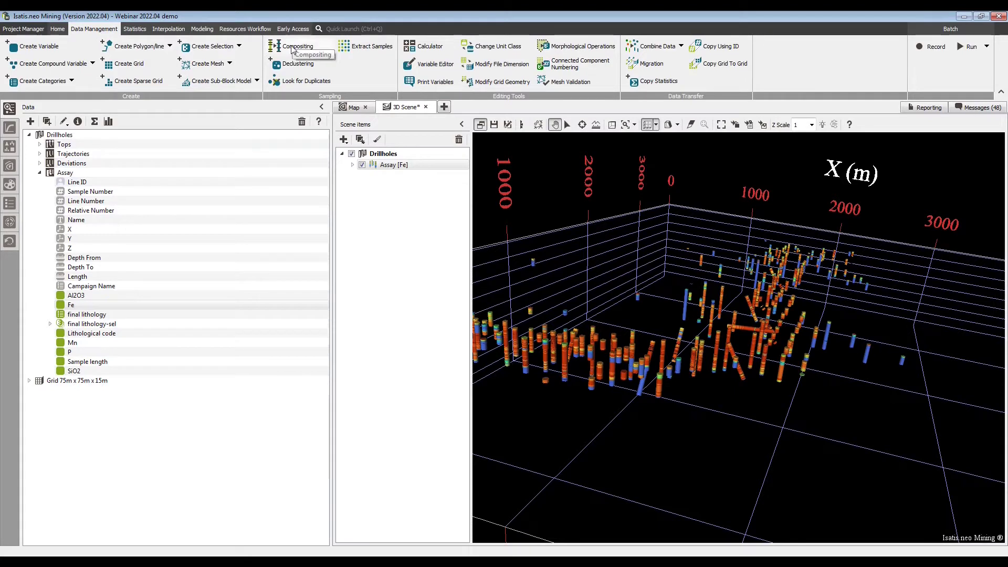
- Set compositing input to Assay with the final lithology-sel selection, excluding final lithology, Sample length and Lithological code
left_click(292, 48)
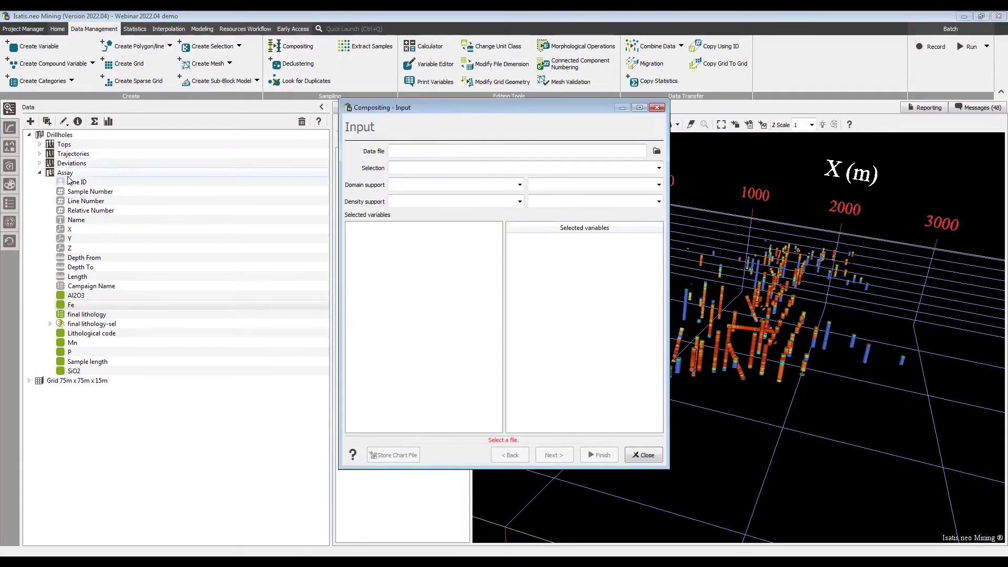
left_click_drag(66, 174, 395, 150)
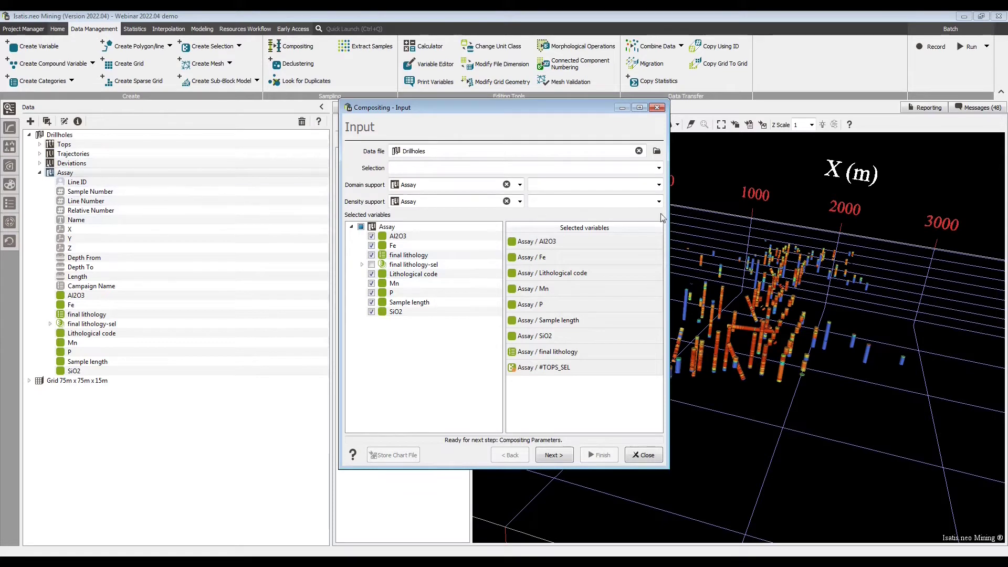
left_click(658, 168)
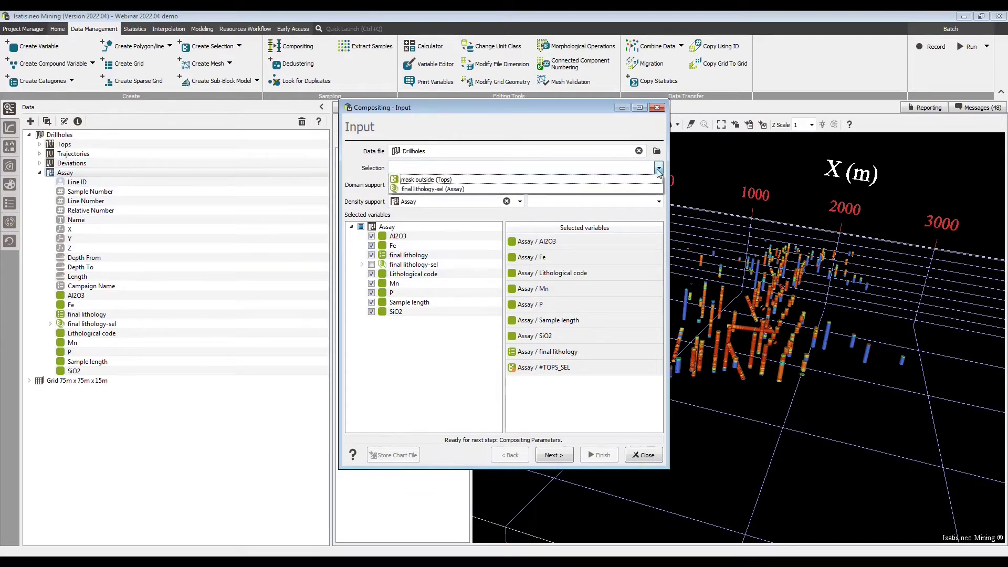
left_click(486, 189)
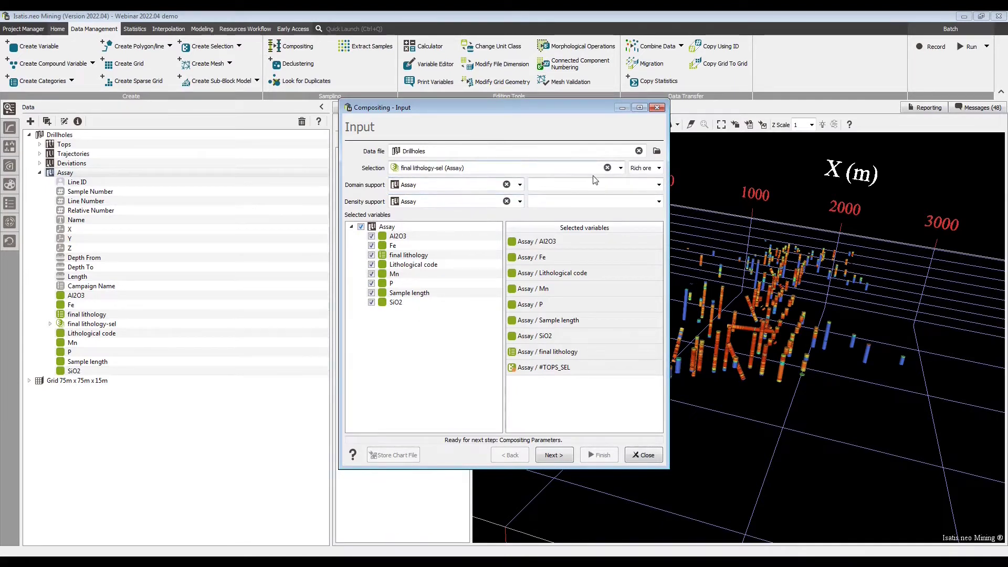
left_click(371, 255)
left_click(371, 293)
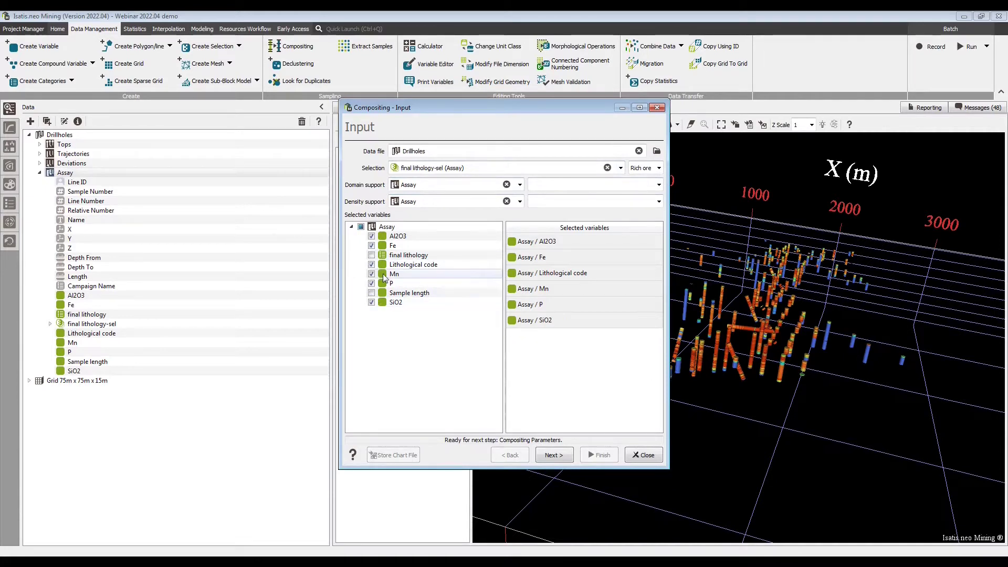
left_click(371, 265)
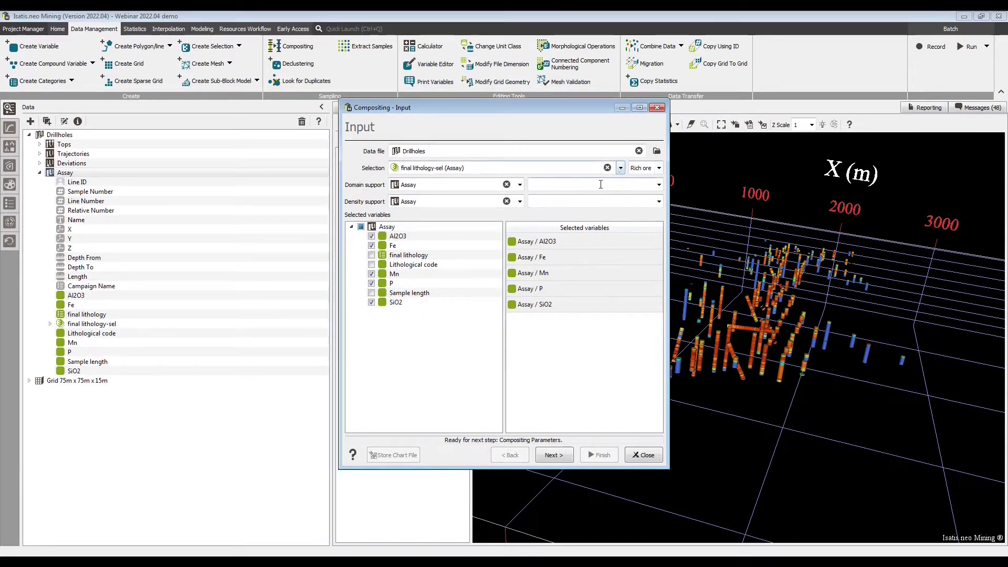
- Set a 15 m composite length and 7.5 m minimum analyzed length, leaving residual mode unchanged
left_click(554, 455)
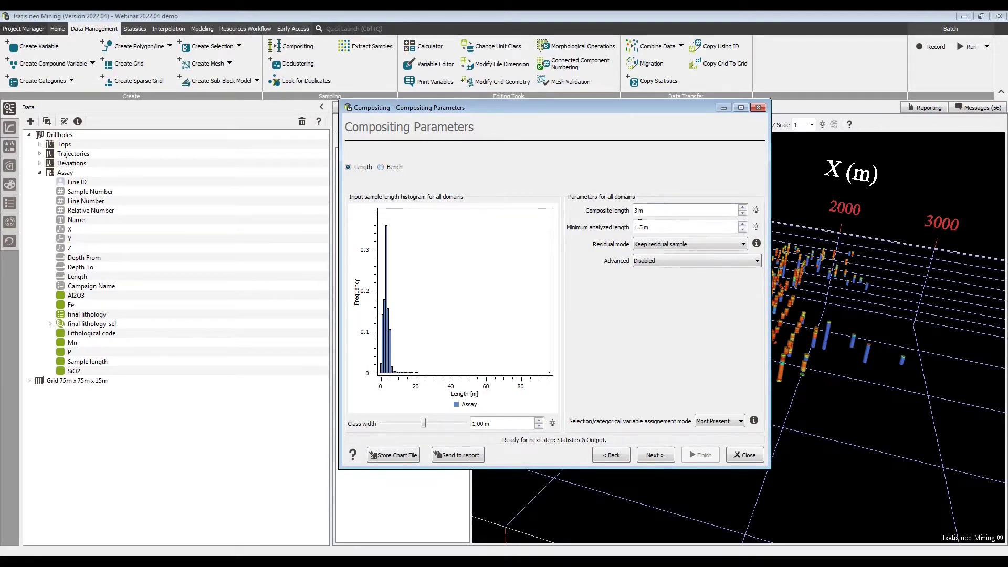
type("15")
key("Tab")
type("7.5")
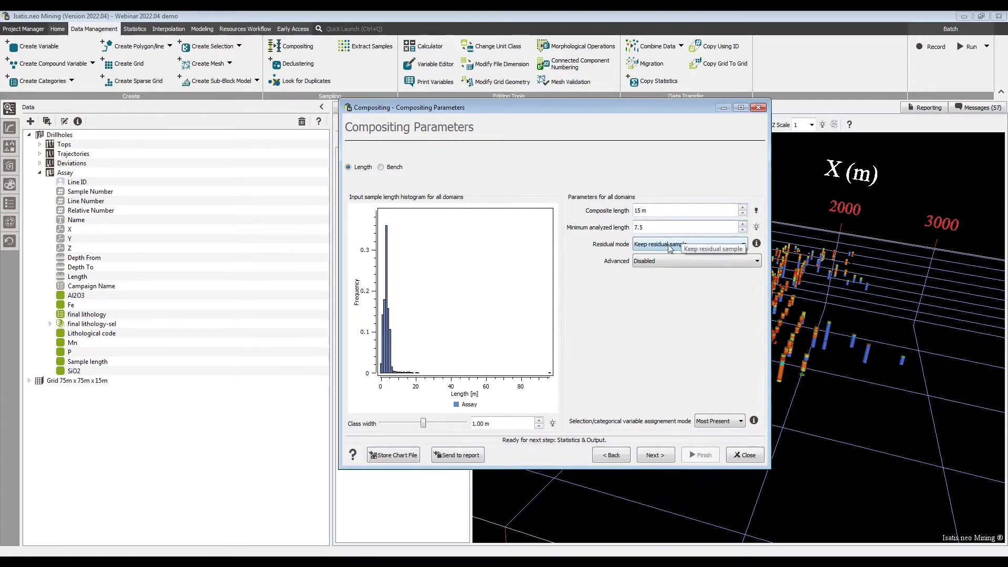
left_click(670, 244)
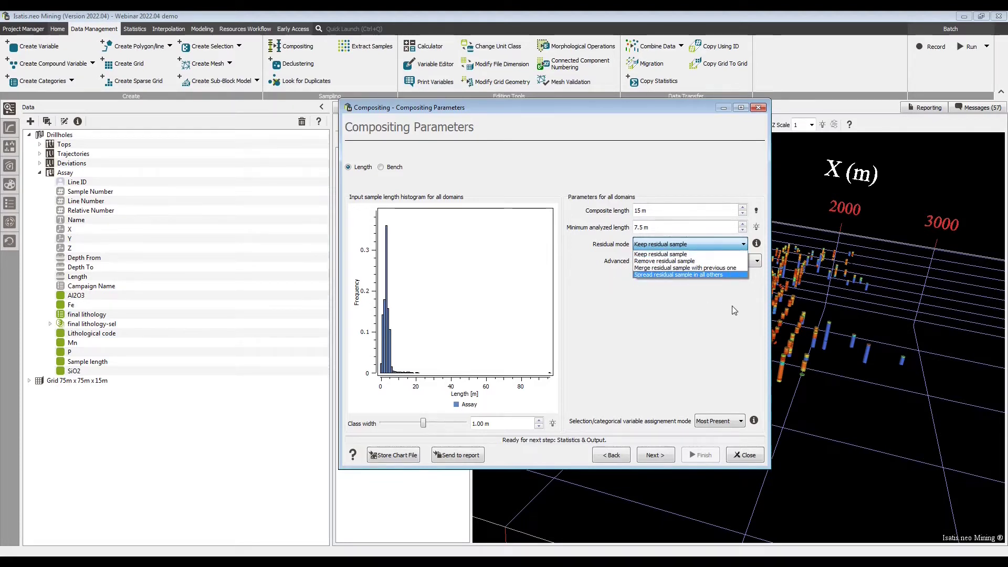
left_click(697, 308)
- Set the residual mode to merge the residual sample with the previous one
mouse_move(756, 247)
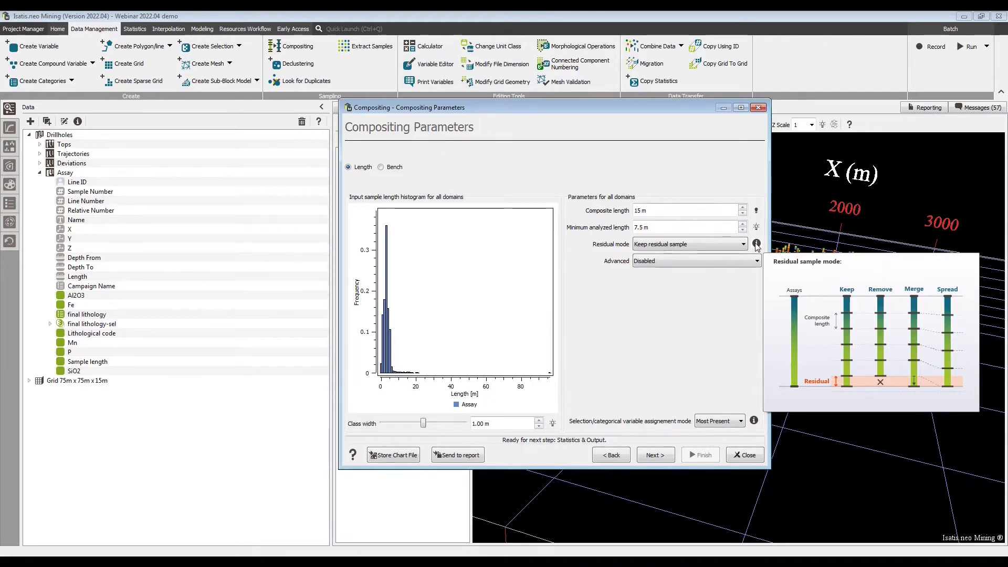
left_click(693, 266)
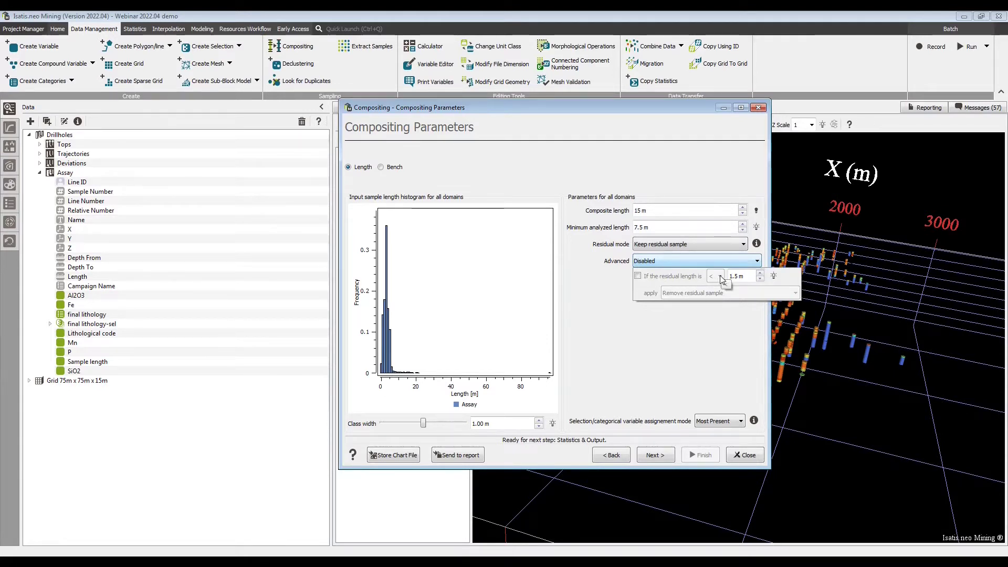
left_click(693, 244)
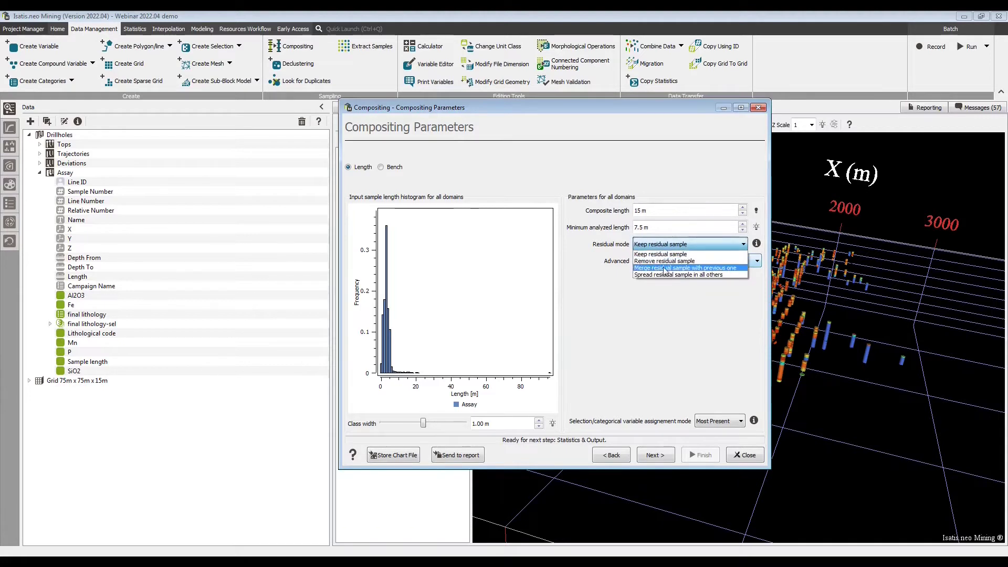
left_click(622, 310)
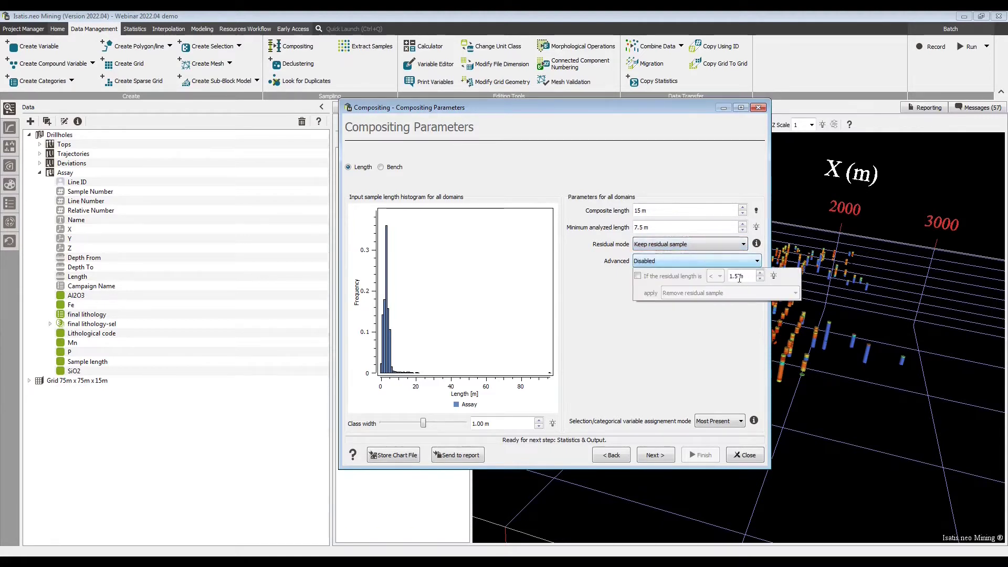
left_click(668, 246)
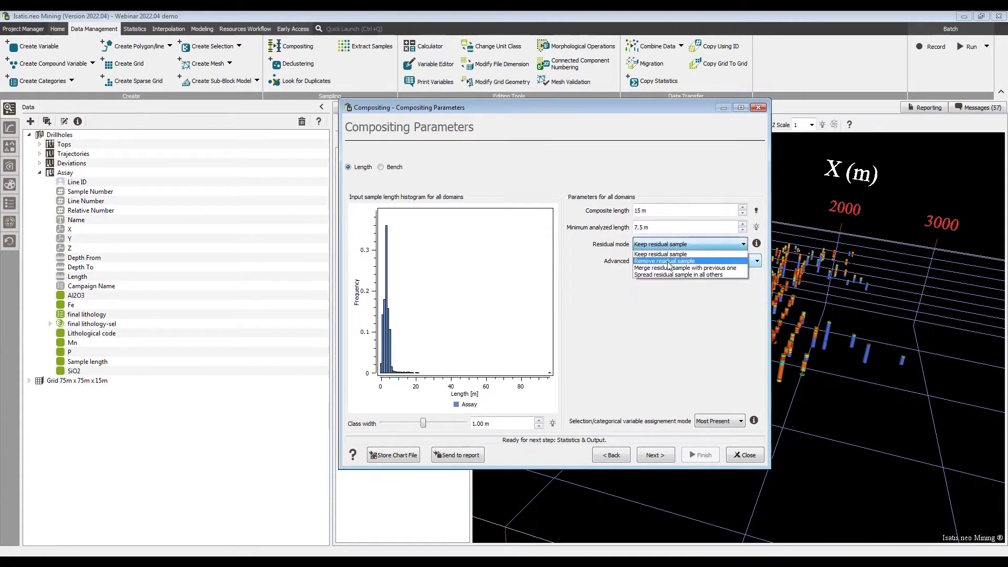
left_click(671, 268)
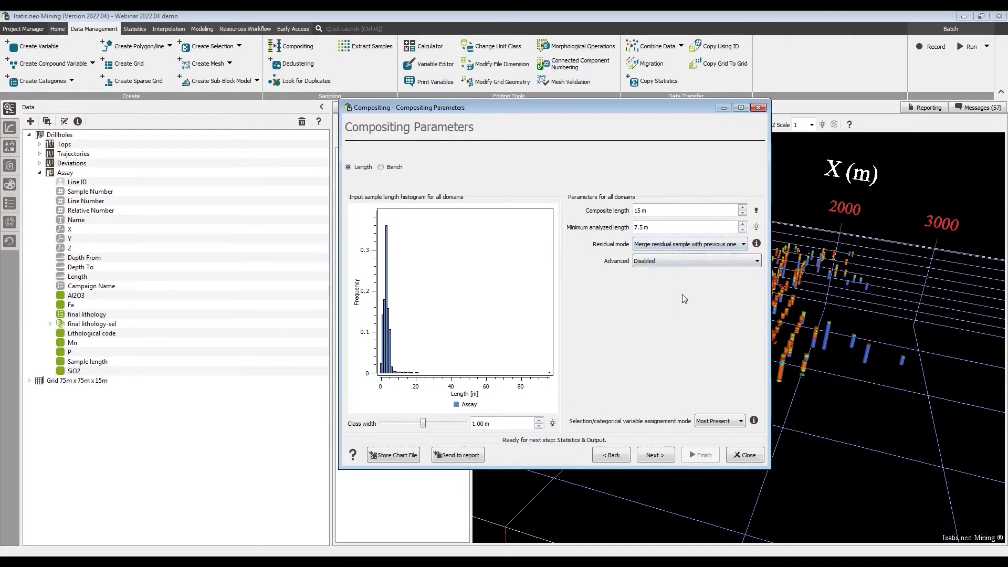
- Name the output table 'Composites 15m Rich ore', run the compositing and close the wizard
left_click(655, 454)
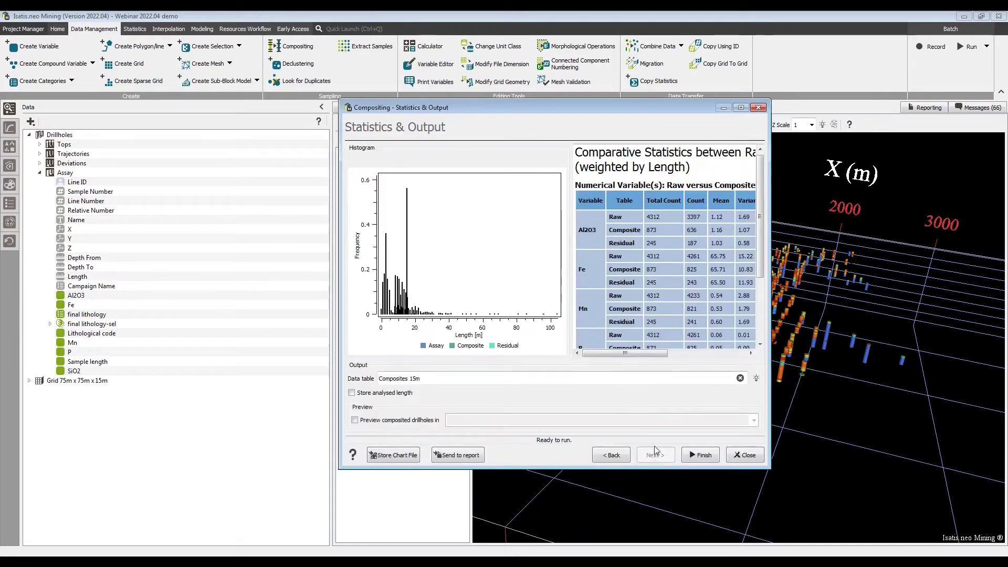
left_click(449, 378)
type("Rich ore")
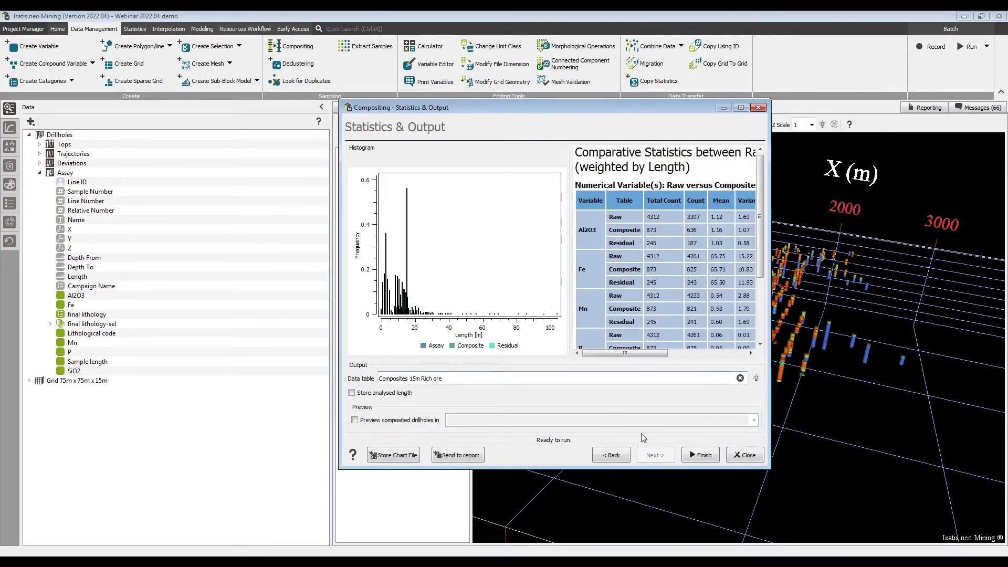
left_click(698, 453)
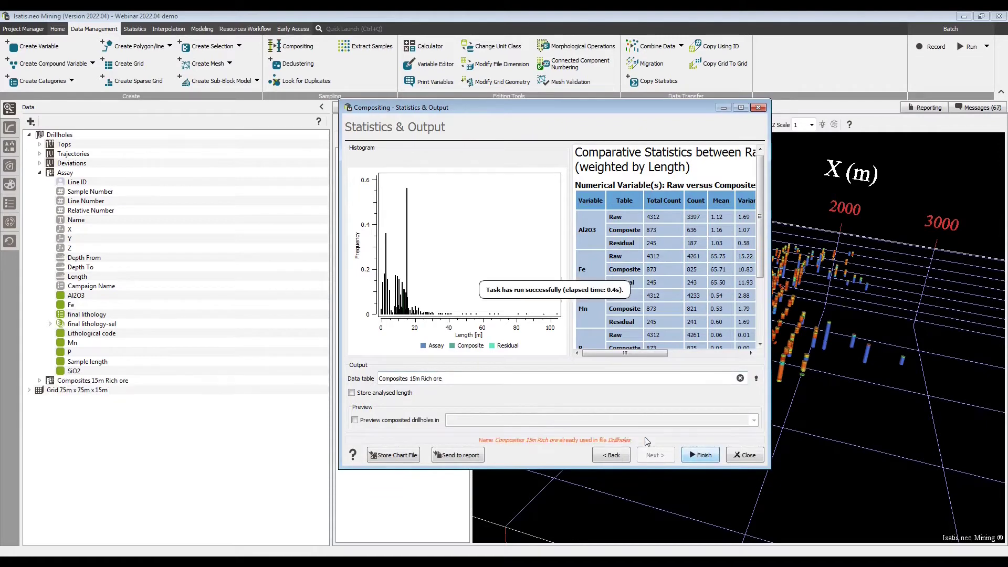
left_click(743, 456)
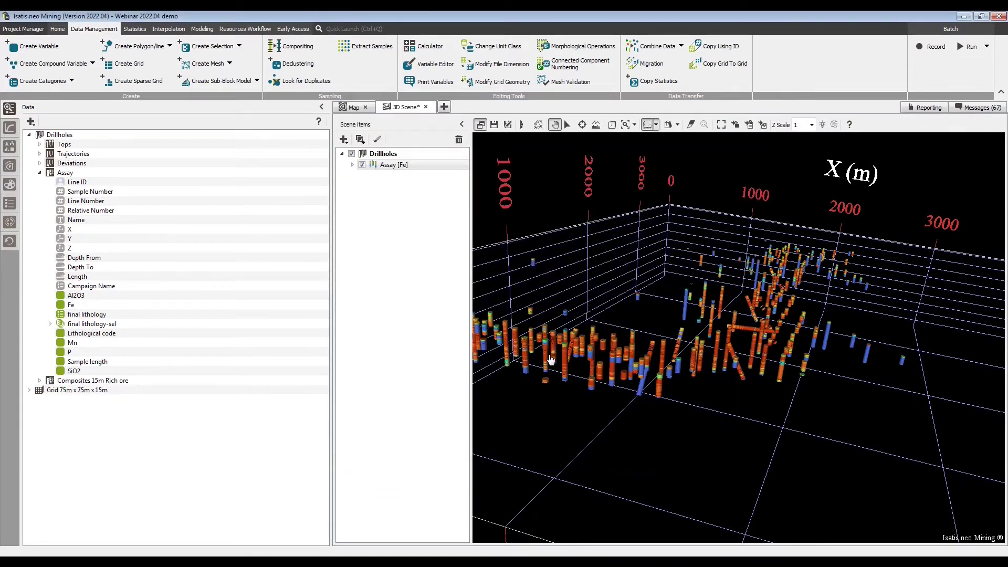
- Colour the Assay drillholes by final lithology in the 3D scene
left_click_drag(551, 356, 476, 273)
left_click(353, 165)
double_click(393, 165)
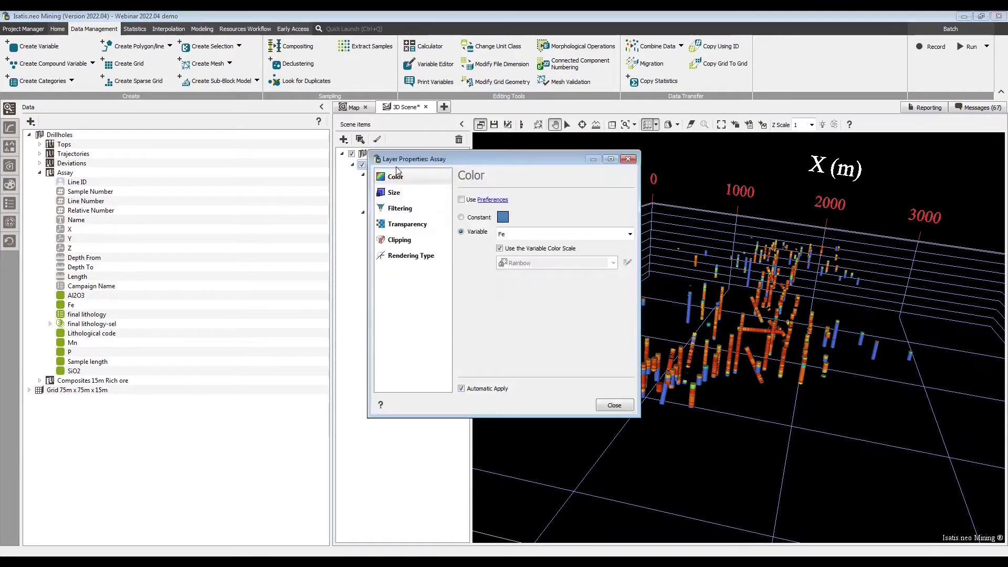
left_click(630, 234)
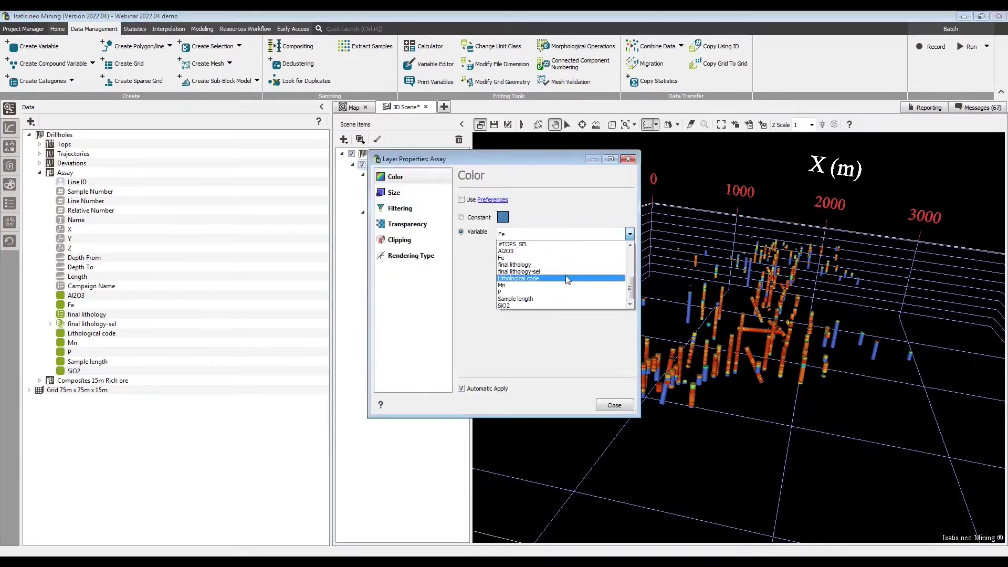
left_click(544, 265)
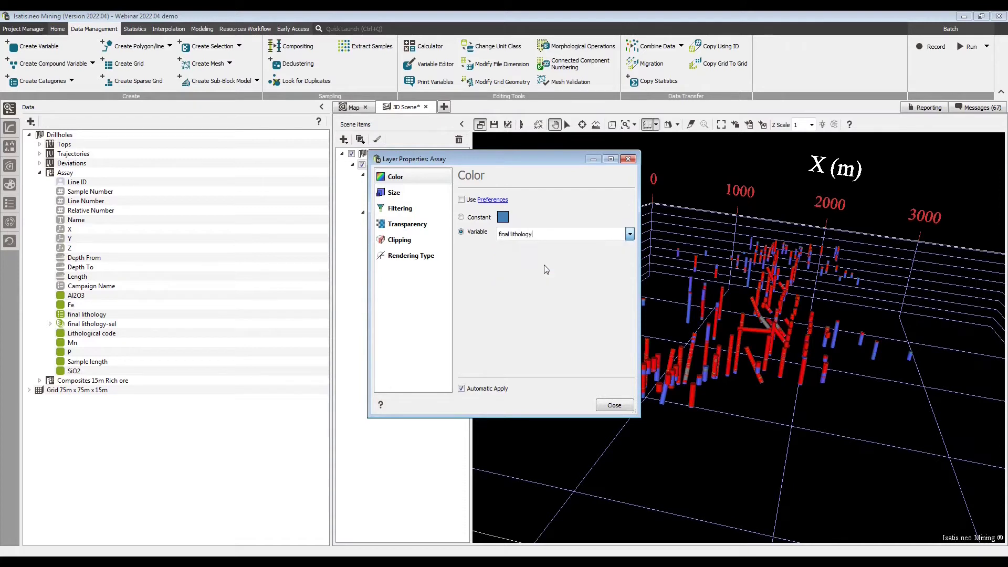
left_click(614, 405)
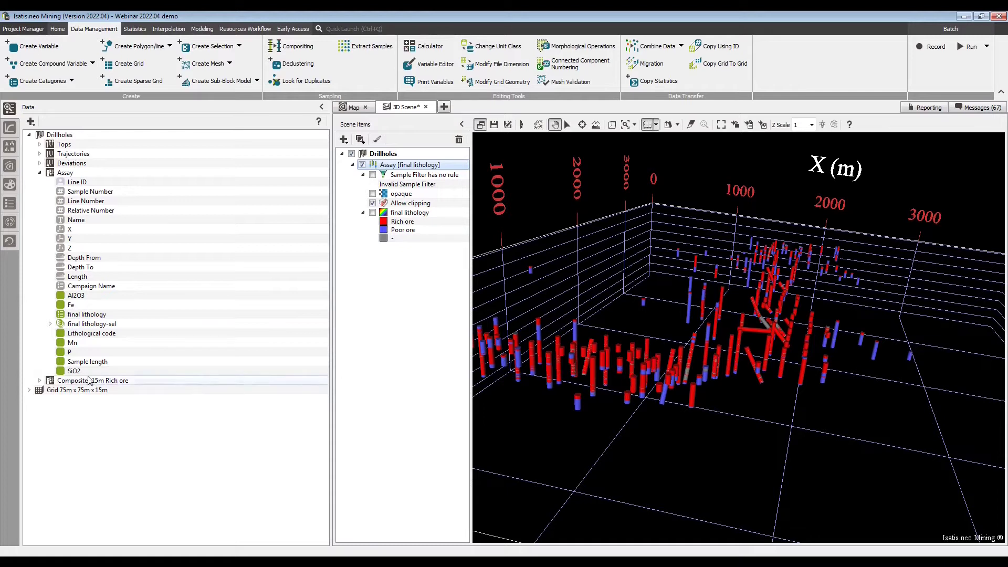
- Add the Composites 15m Rich ore Fe variable to the 3D scene
left_click(40, 380)
left_click_drag(71, 503, 638, 371)
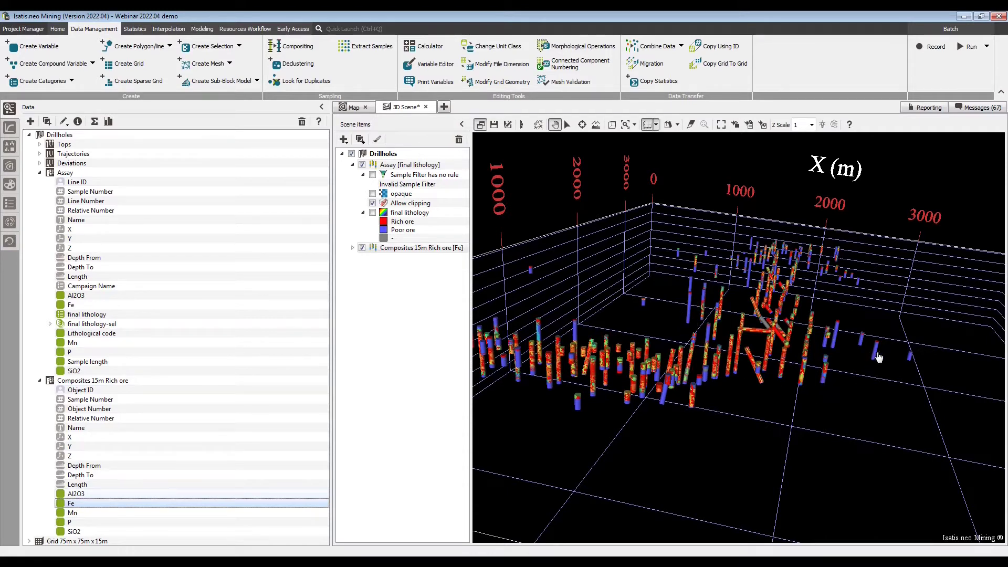
left_click(377, 248)
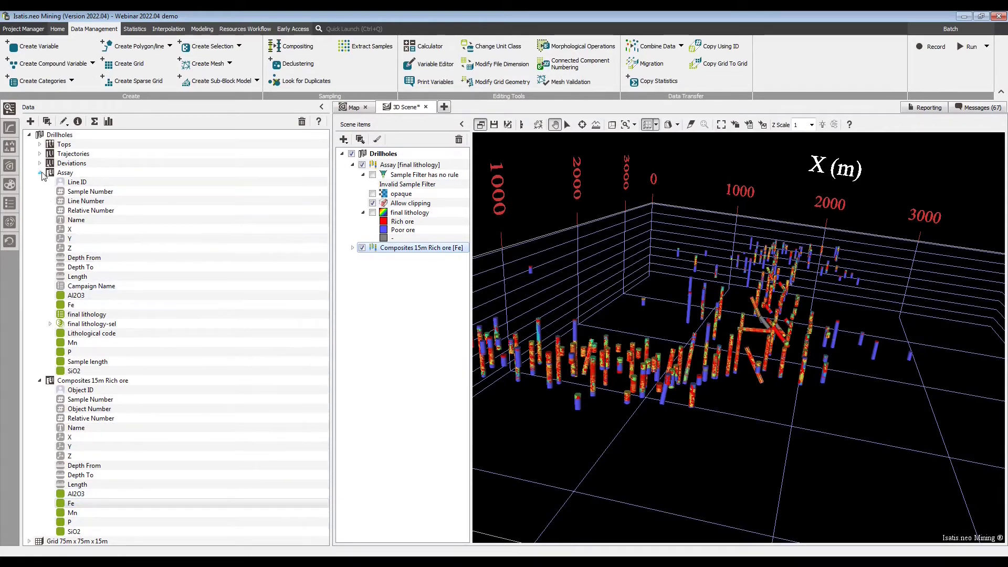
left_click(40, 173)
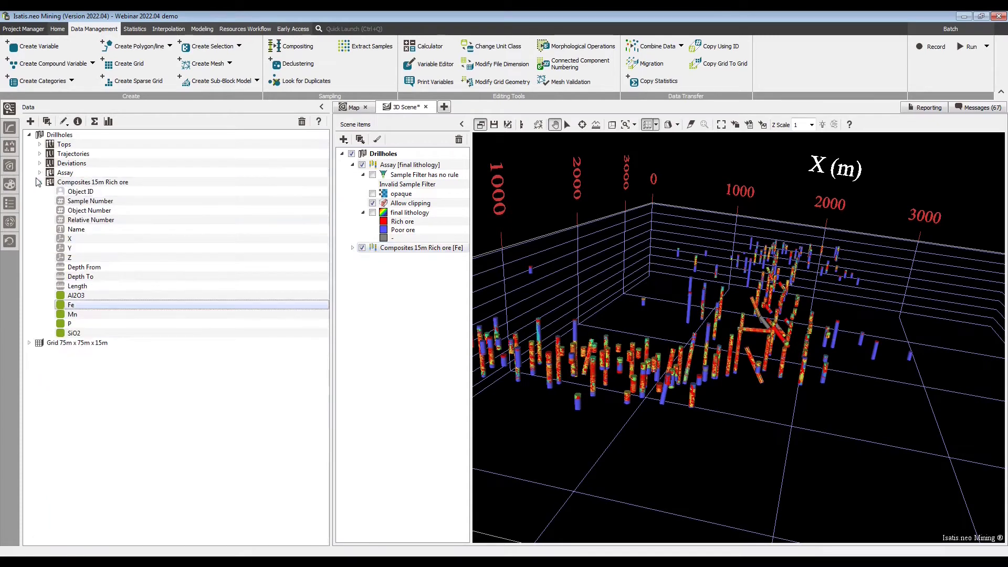
- Hide the composited Fe layer and start exploratory data analysis of the composites
left_click(362, 247)
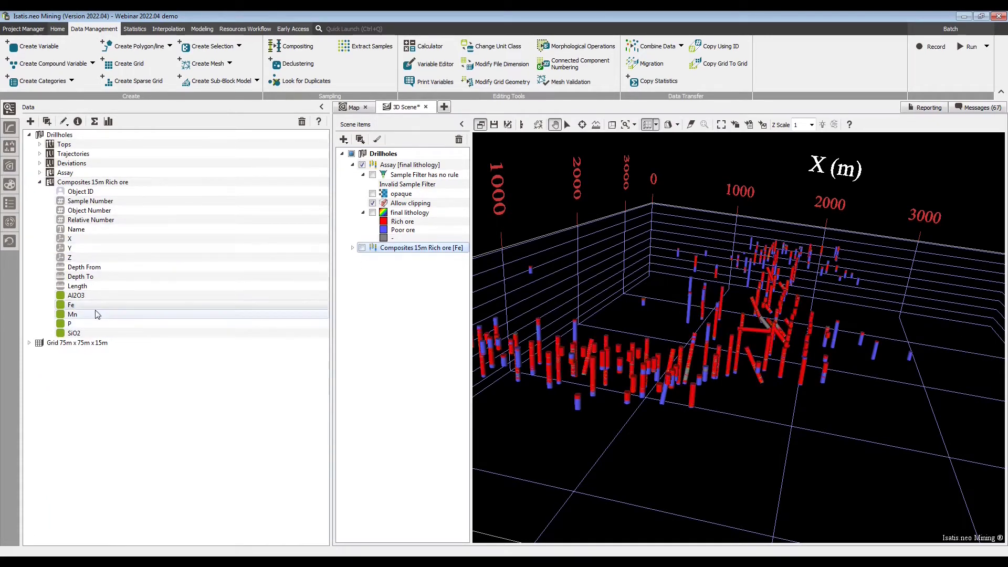
left_click_drag(97, 310, 90, 231)
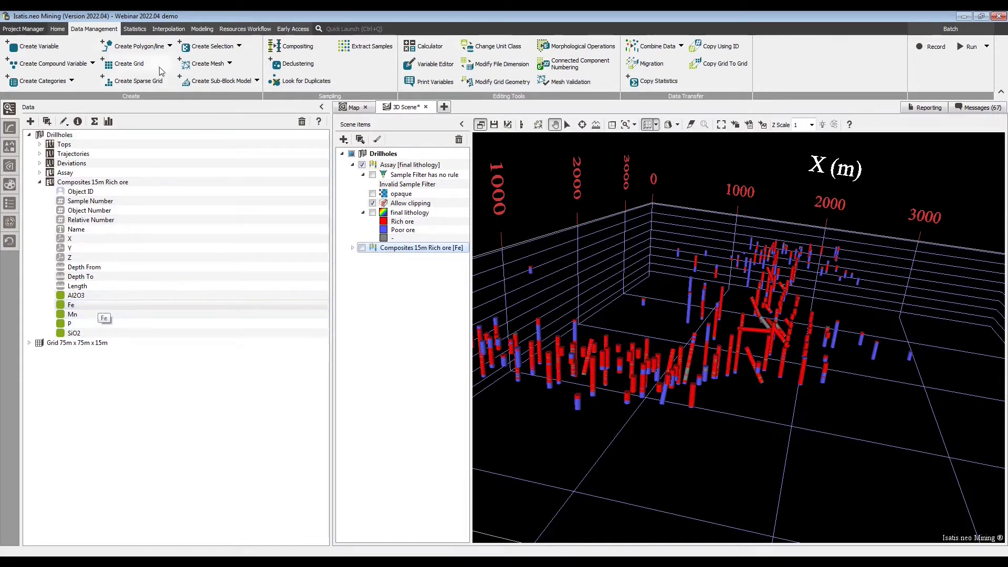
left_click(134, 29)
left_click(72, 82)
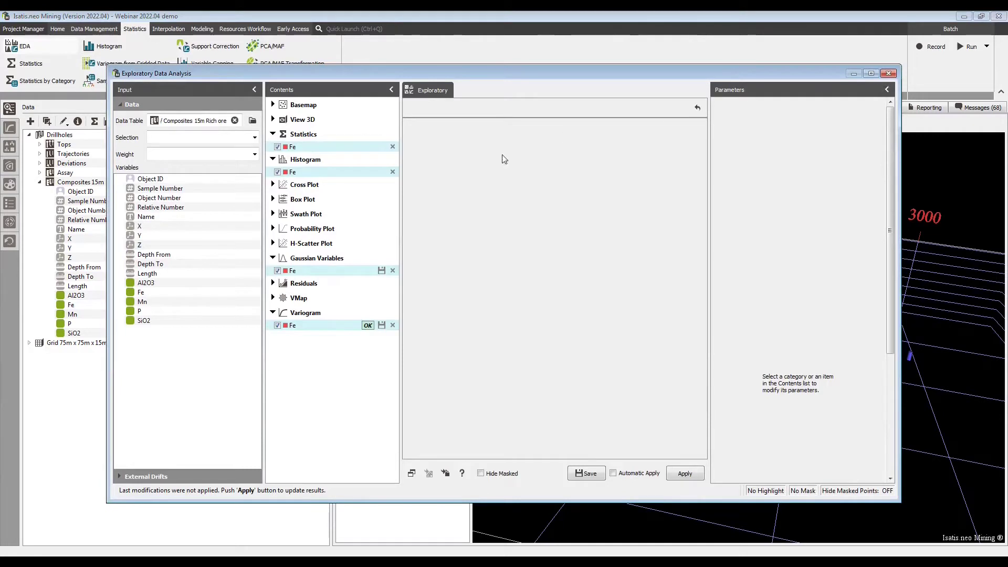
- Drop Fe from Gaussian variables, statistics and histogram, add a Fe probability plot, enable Automatic Apply
left_click(393, 271)
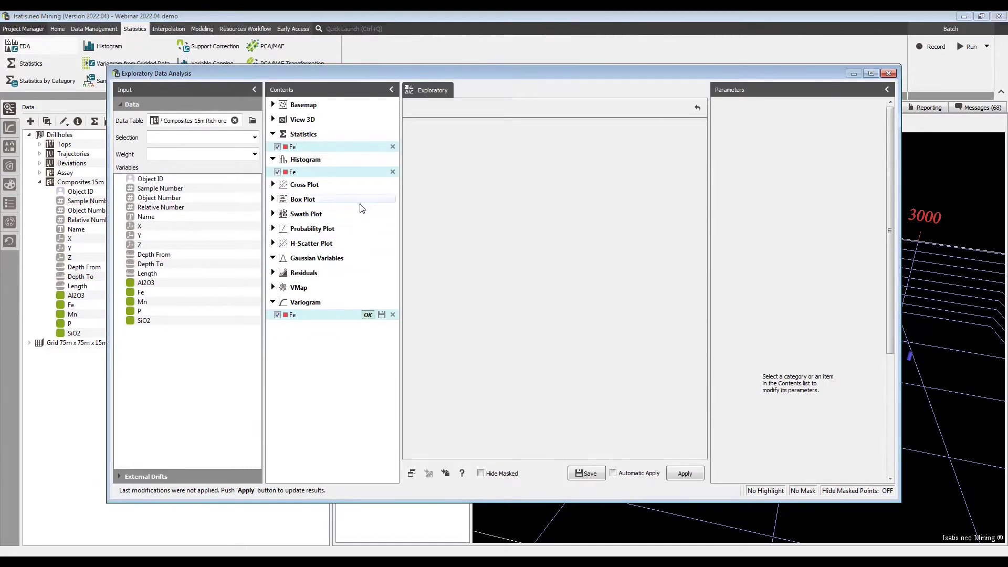
left_click(393, 147)
left_click(393, 159)
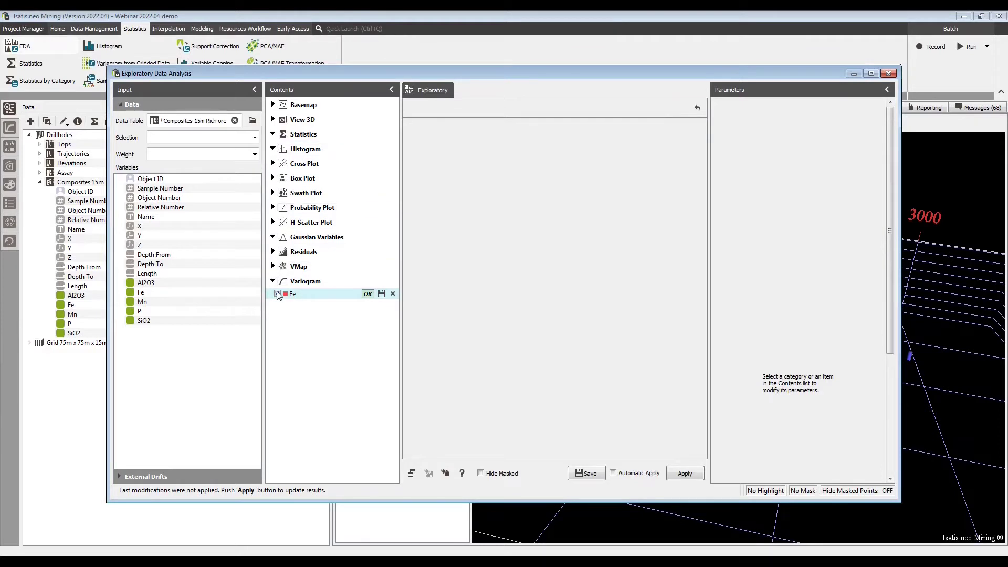
left_click_drag(141, 292, 315, 208)
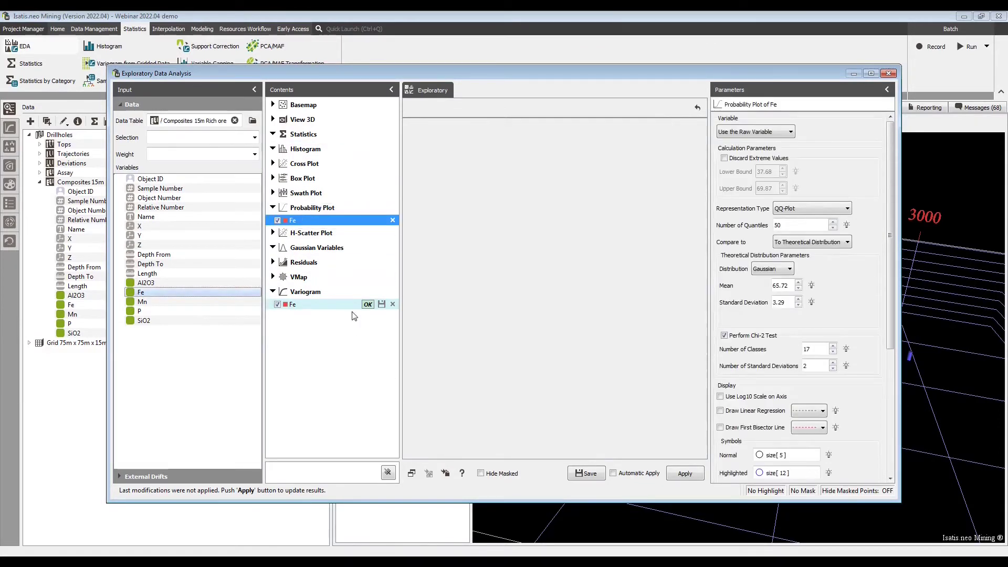
left_click(632, 474)
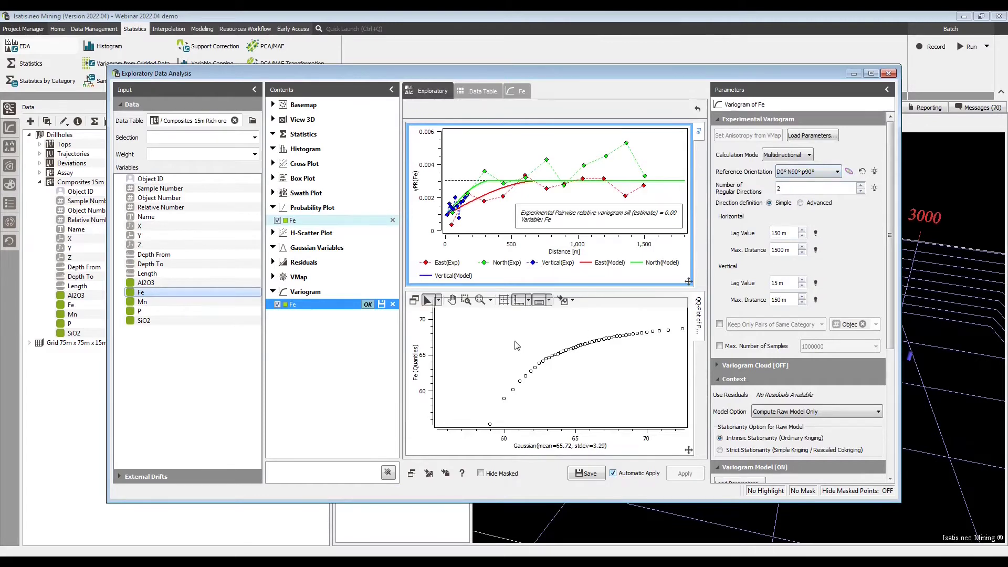
- Switch the Fe probability plot to an NP-plot and polygon-select the six low Fe points
left_click(828, 210)
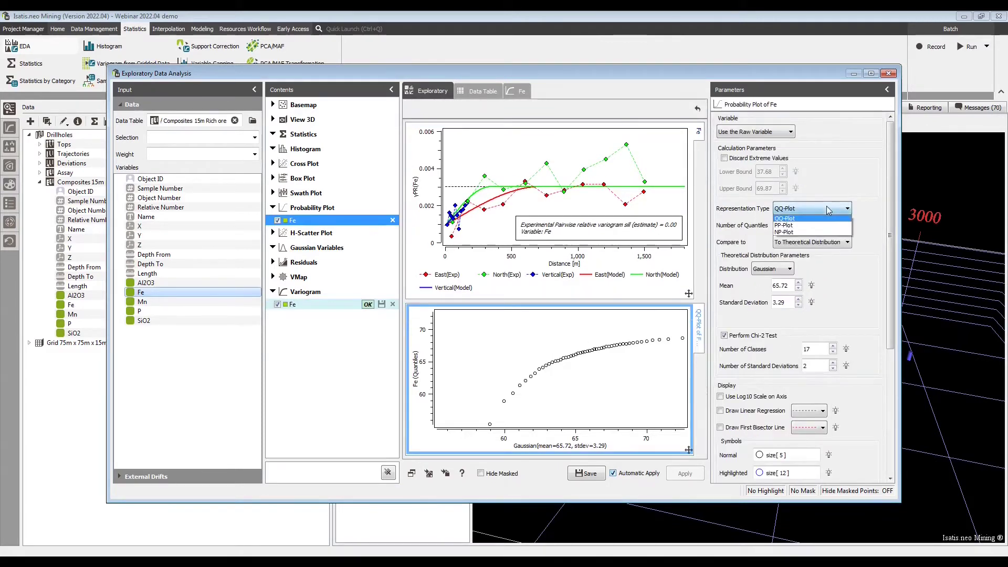
left_click(811, 234)
mouse_move(579, 359)
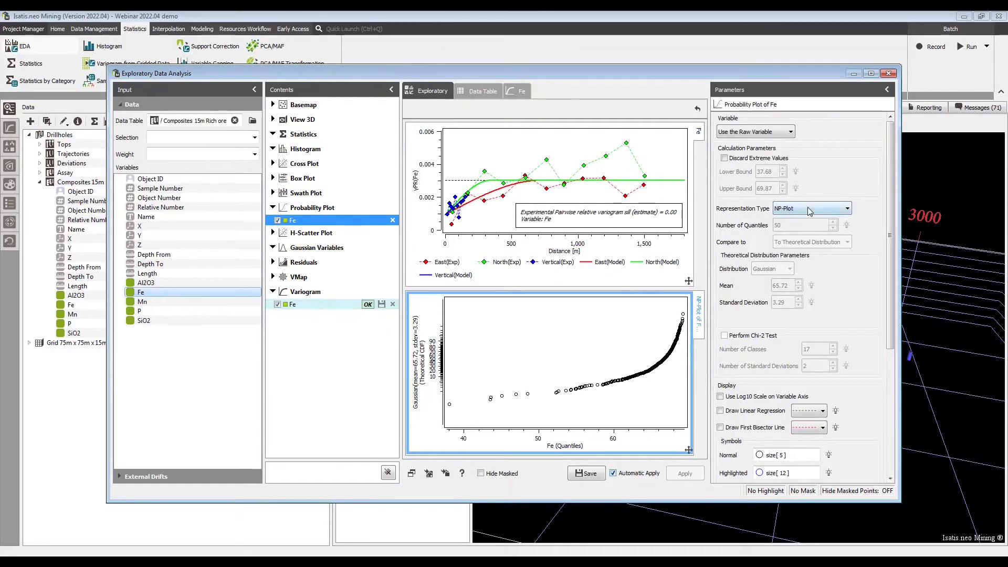
mouse_move(517, 339)
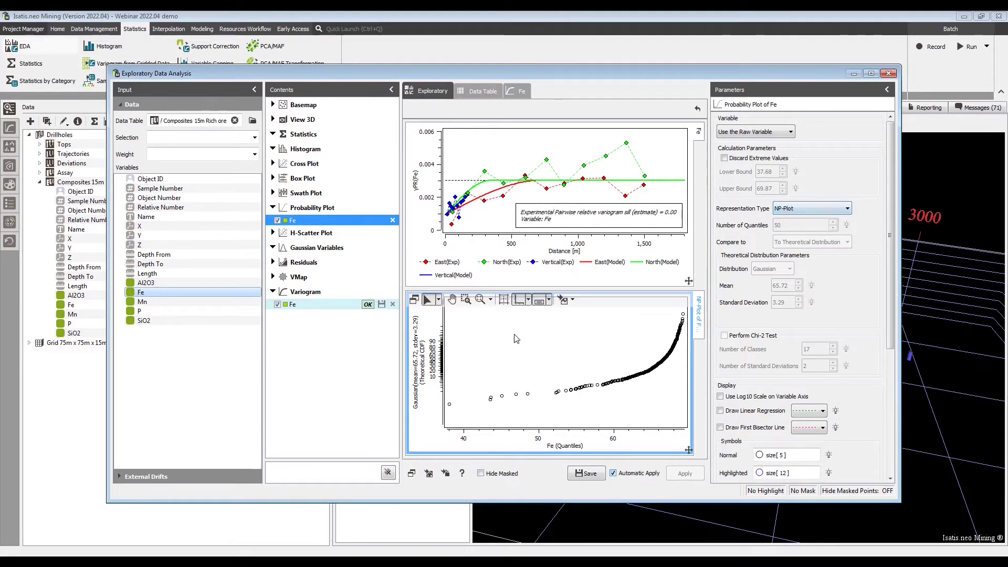
left_click(439, 300)
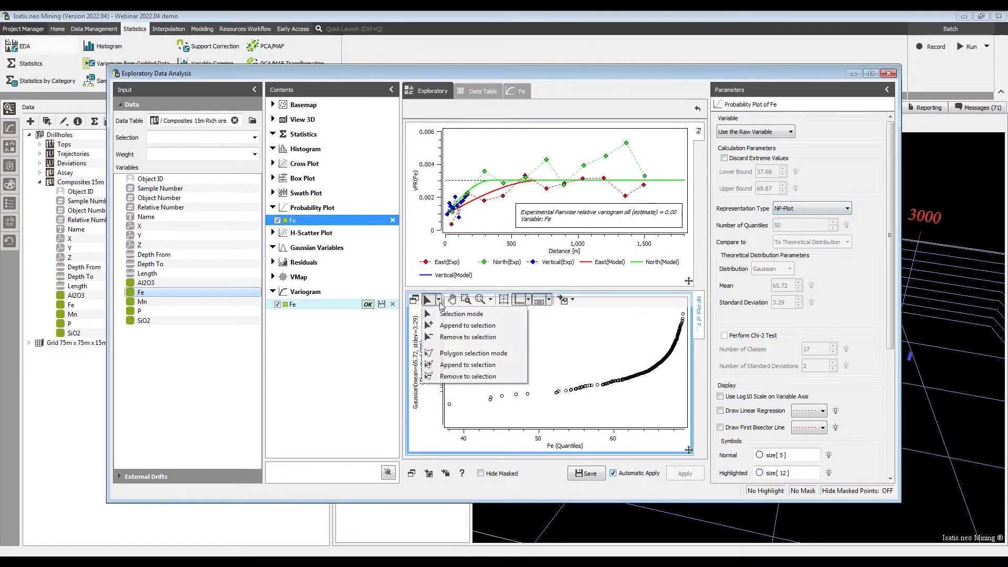
left_click(452, 353)
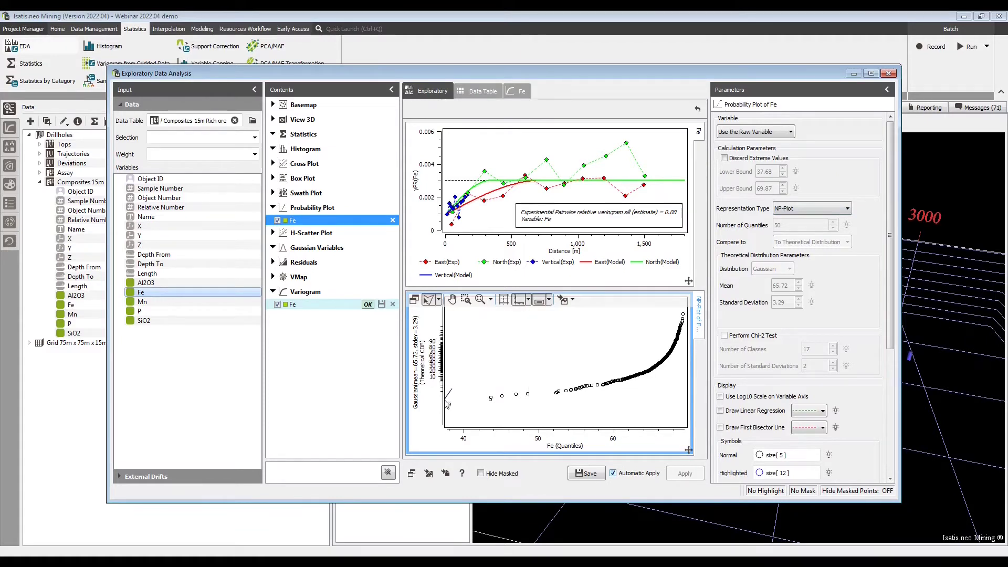
left_click(503, 422)
left_click(559, 408)
left_click(587, 381)
left_click(480, 354)
double_click(450, 391)
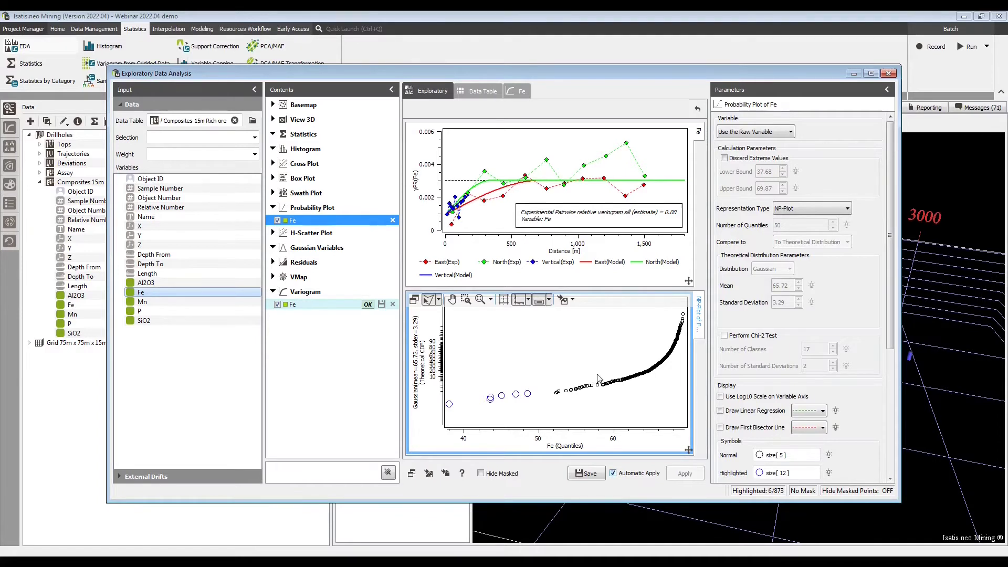
- Mask the six highlighted points, unmask all points, then delete the Fe probability plot
right_click(557, 373)
left_click(584, 386)
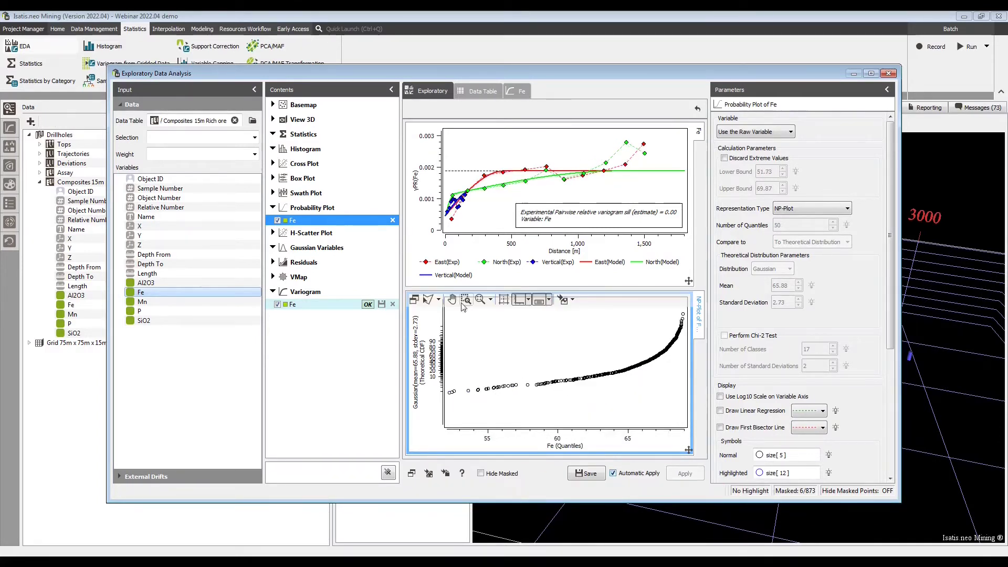
right_click(551, 347)
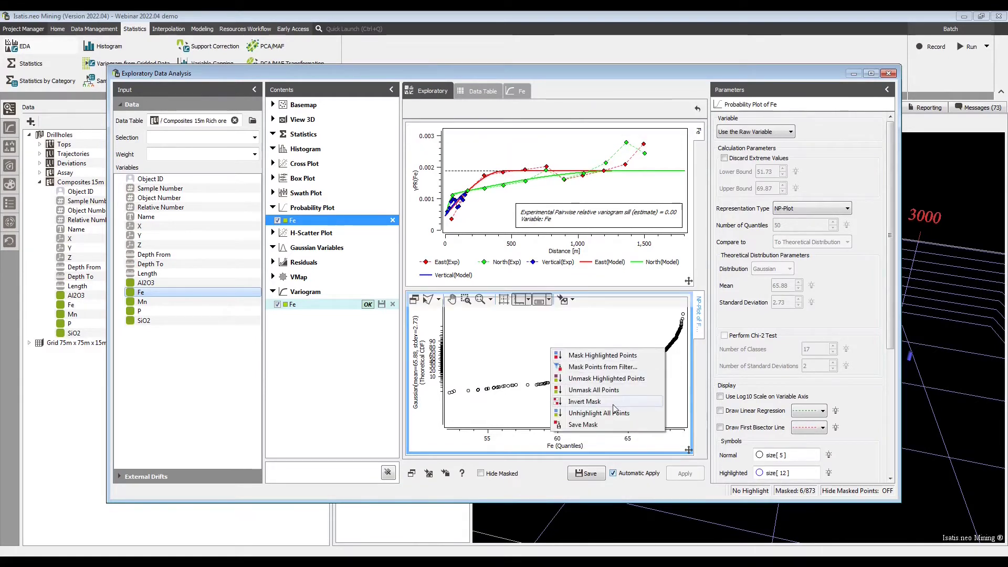
left_click(604, 390)
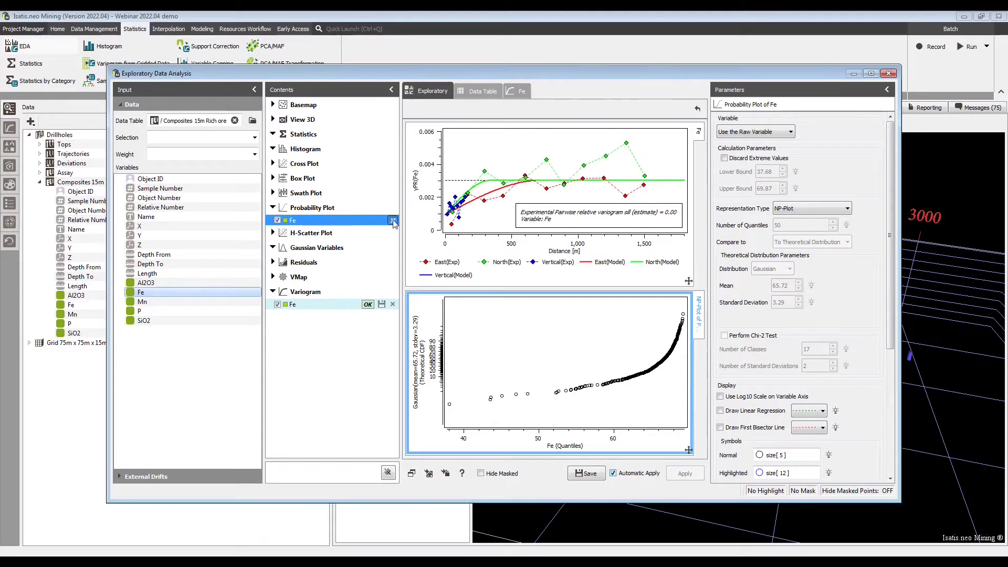
key("Delete")
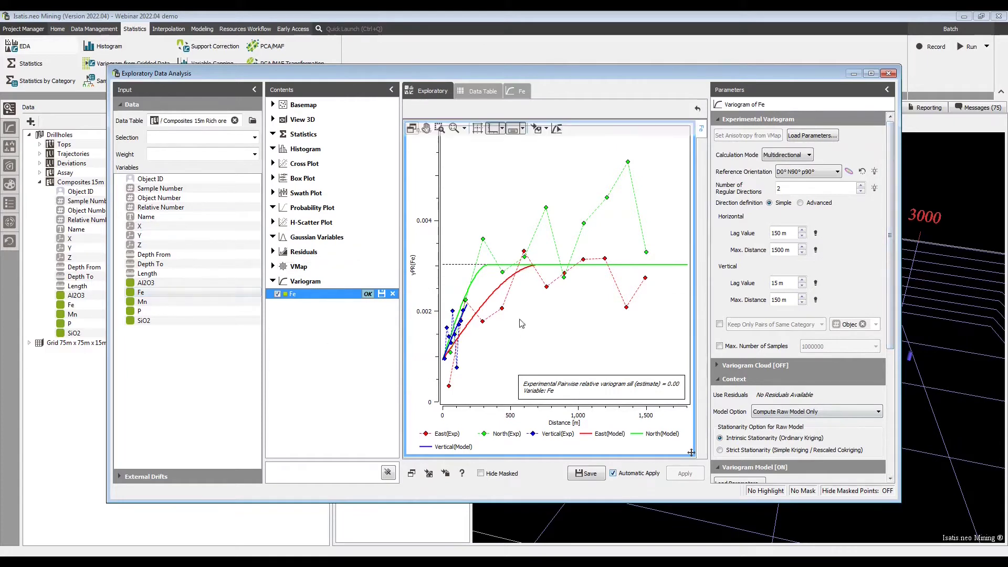
- Show the ordinary variogram curve and place the variogram model Fitting dialog beside the plot
scroll(852, 373, "down", 5)
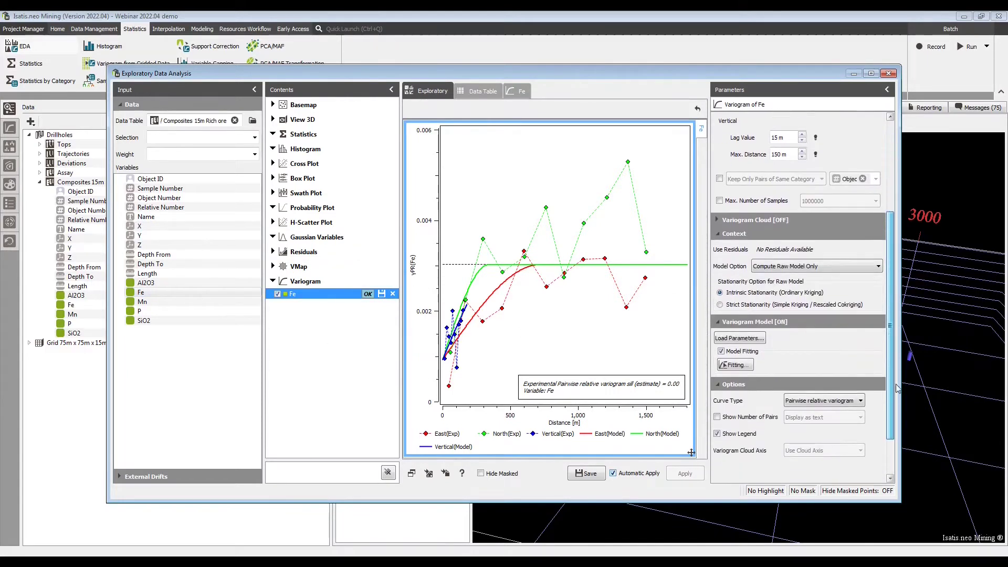
left_click(852, 374)
left_click(812, 384)
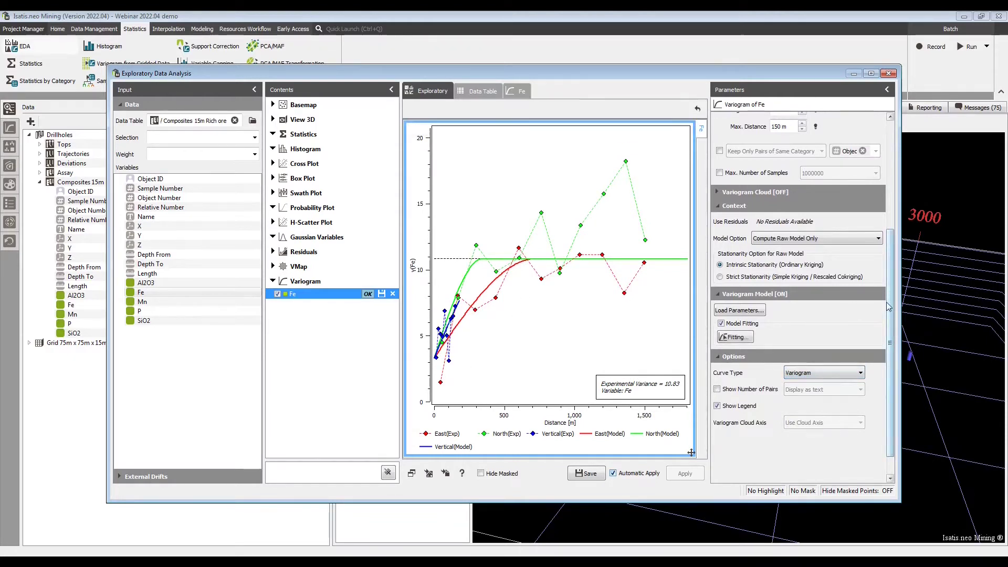
scroll(888, 307, "up", 2)
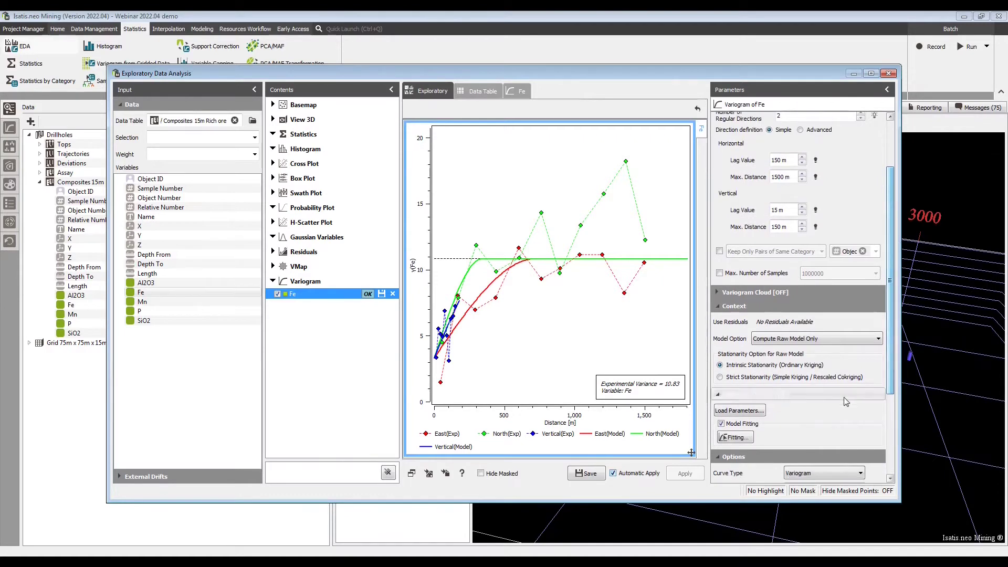
left_click(737, 438)
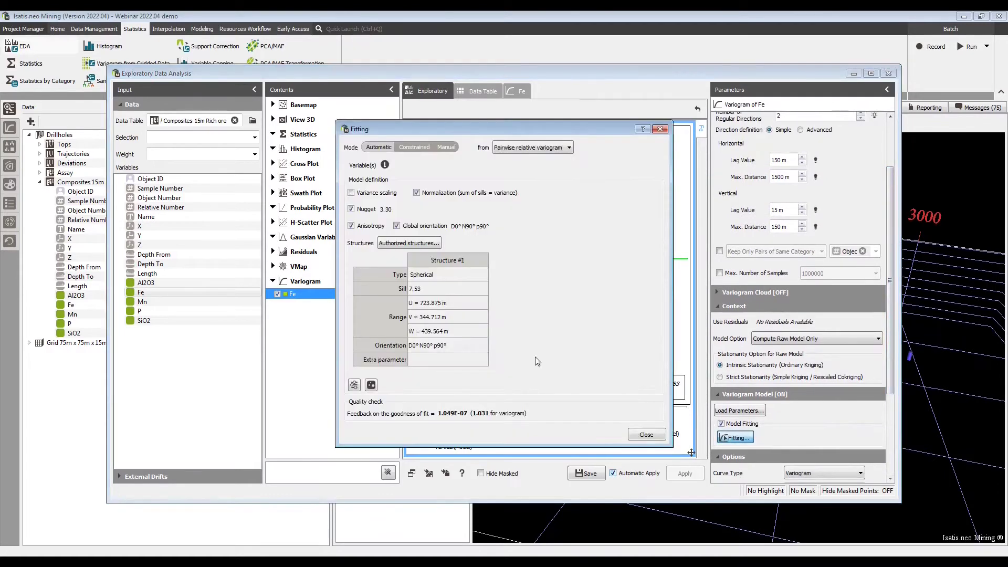
left_click_drag(434, 126, 152, 116)
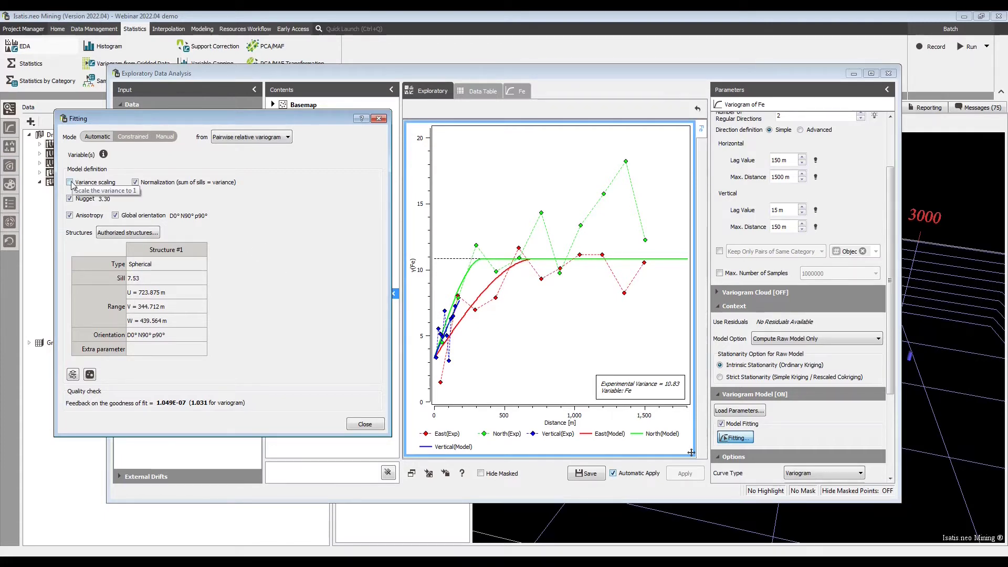
- Enable Variance scaling so the Fe model becomes nugget 0.305 plus sill 0.695
left_click(70, 182)
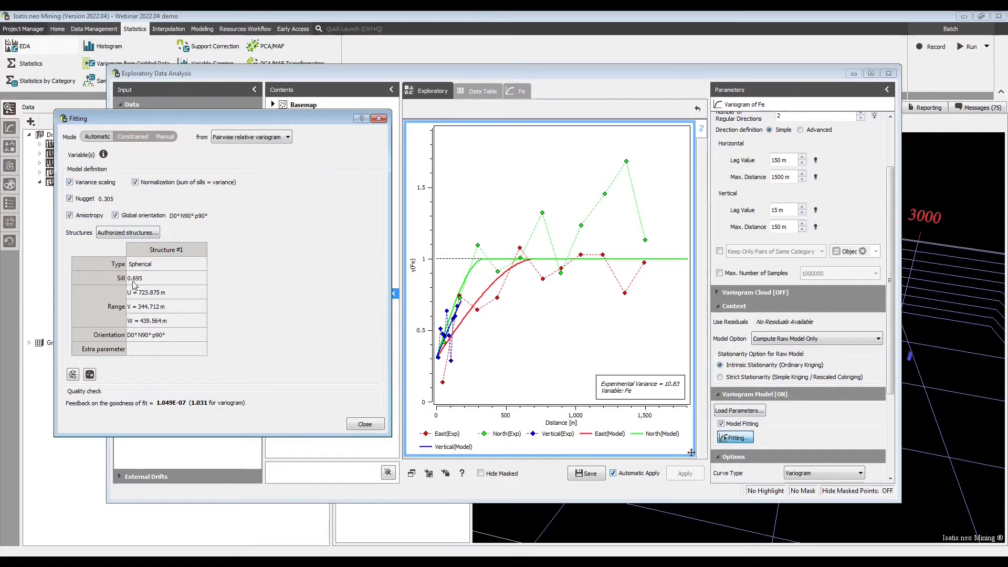
mouse_move(465, 265)
- Switch the fitting source to Variogram, then back to Pairwise relative variogram
left_click(235, 137)
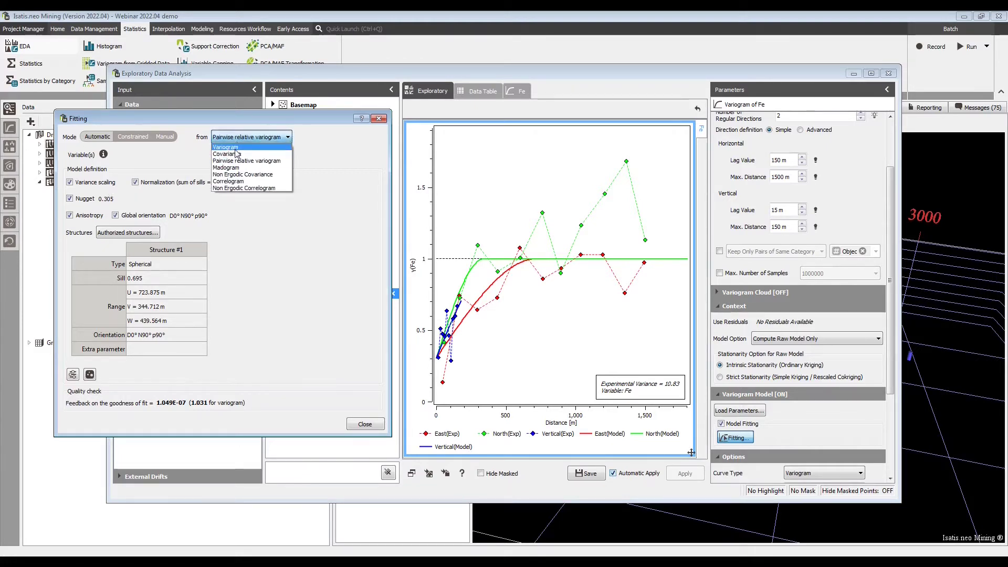
left_click(236, 144)
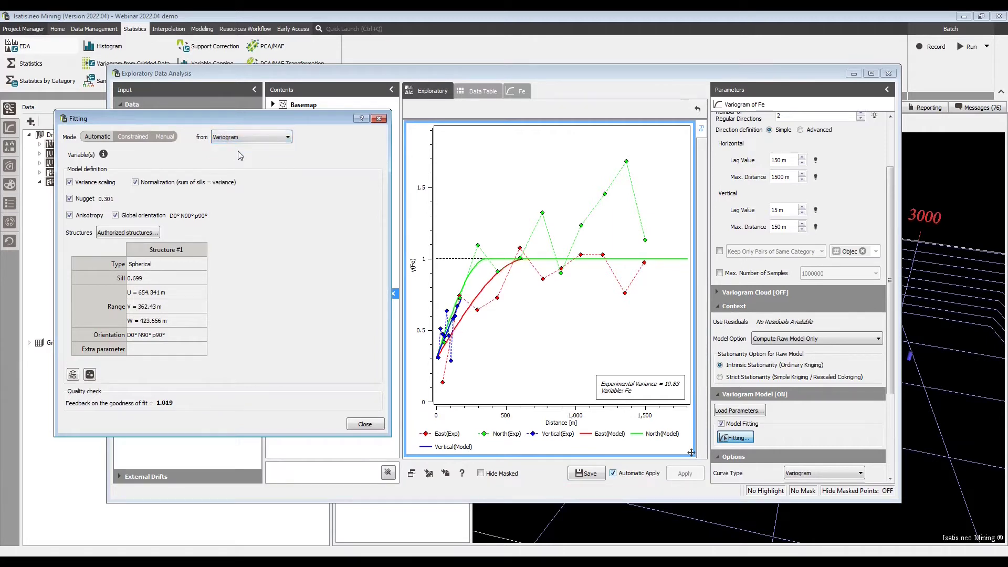
left_click(249, 140)
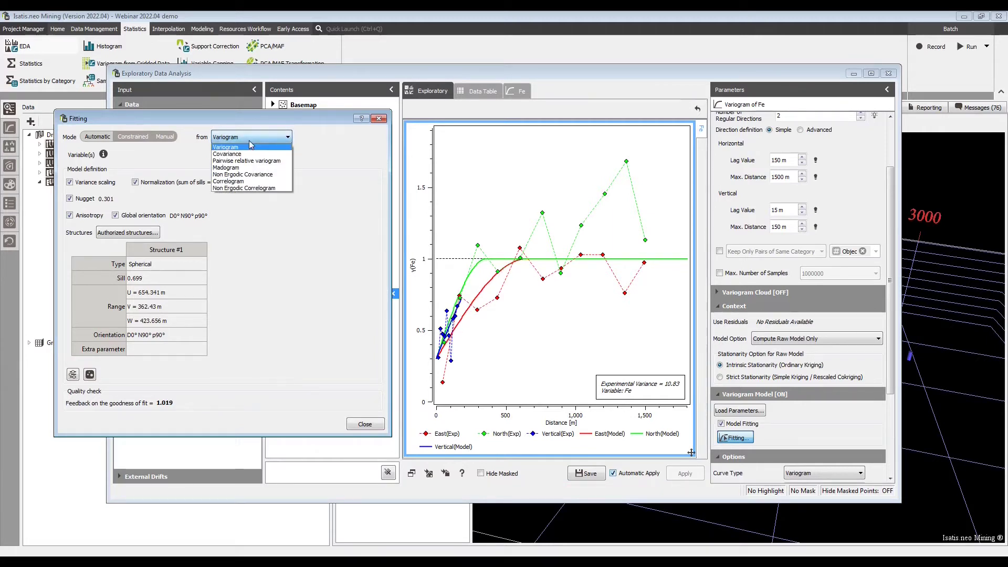
left_click(278, 162)
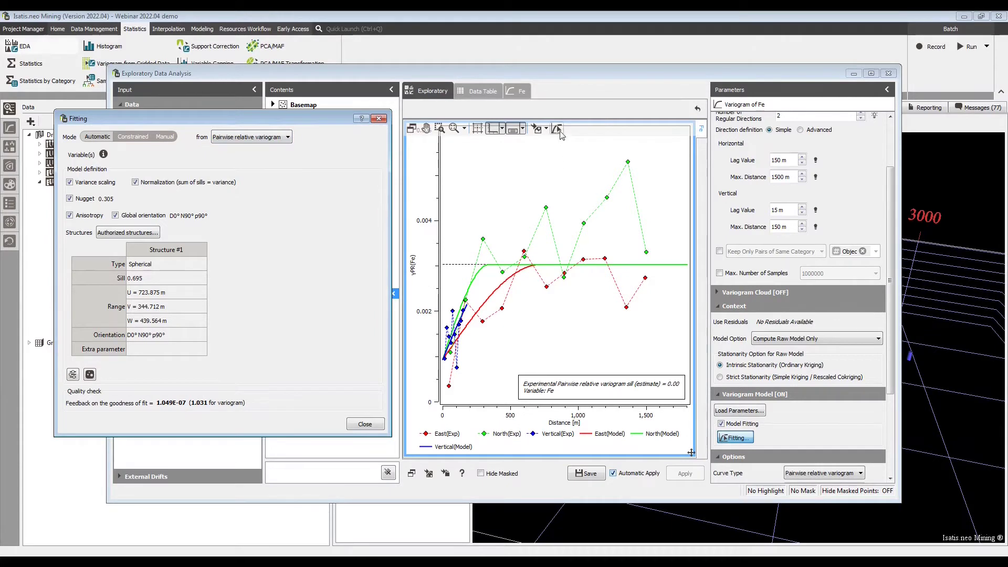
- Manually shorten the East model range on the chart to 708.395 m and check the ranges
left_click(557, 128)
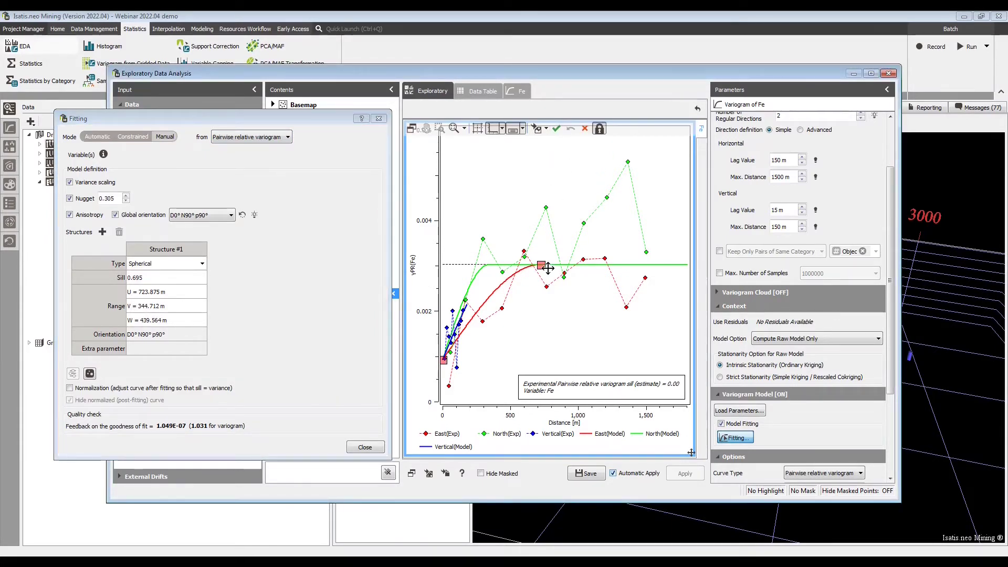
left_click_drag(548, 267, 536, 261)
key("Return")
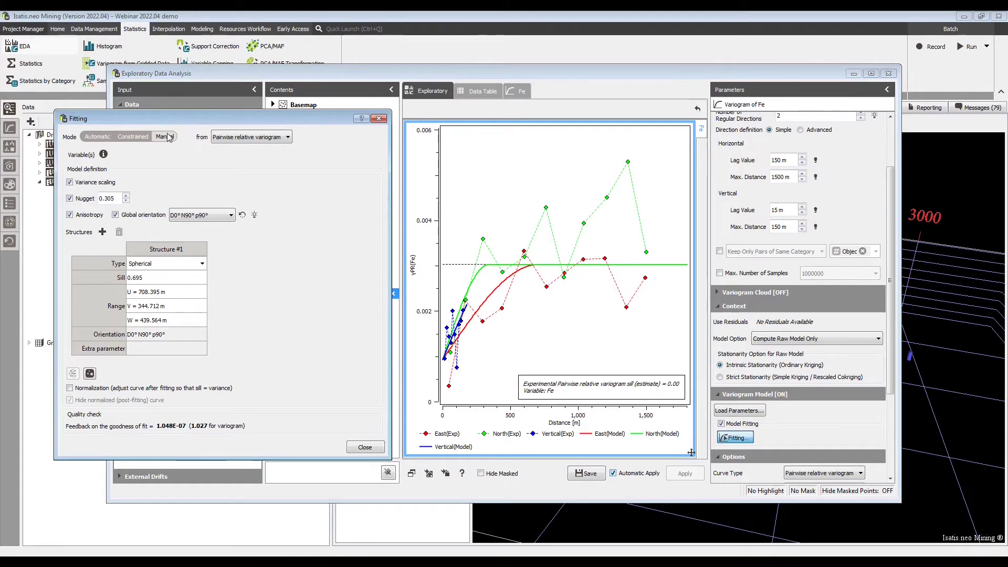
left_click(166, 294)
key("Tab")
key("Tab")
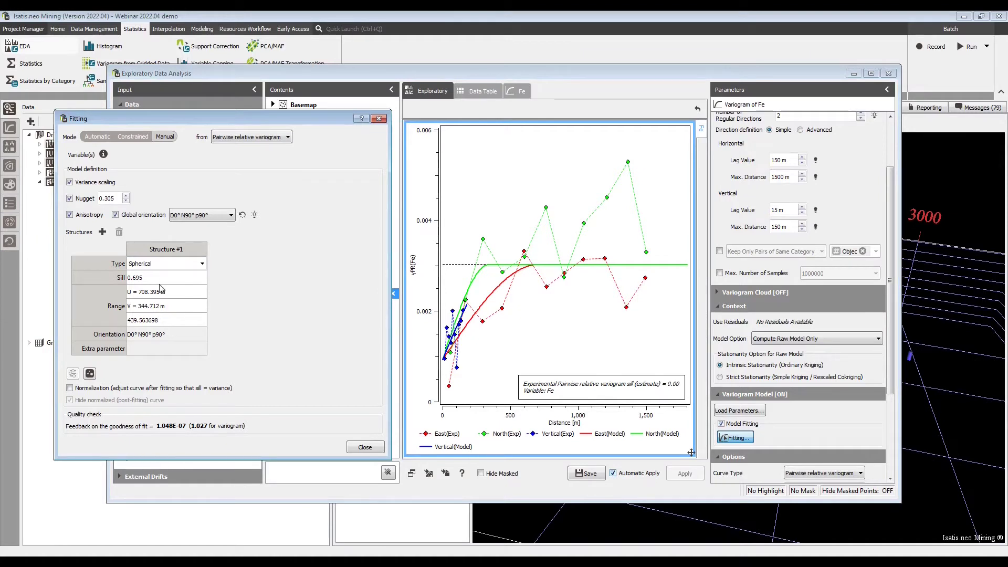
left_click(272, 302)
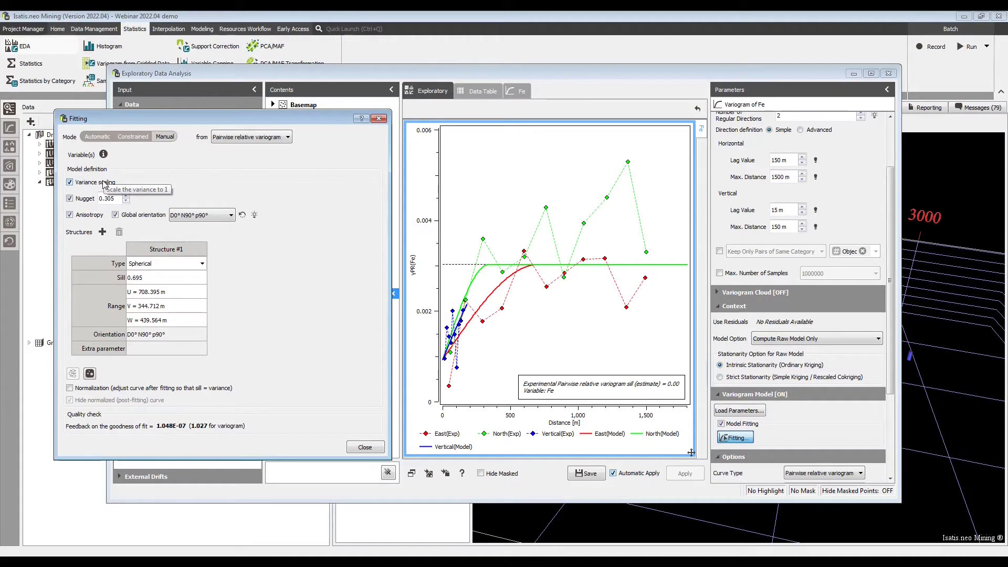
- Use constrained fitting without the sill-sum constraint and fix the nugget at 0.3
left_click(133, 137)
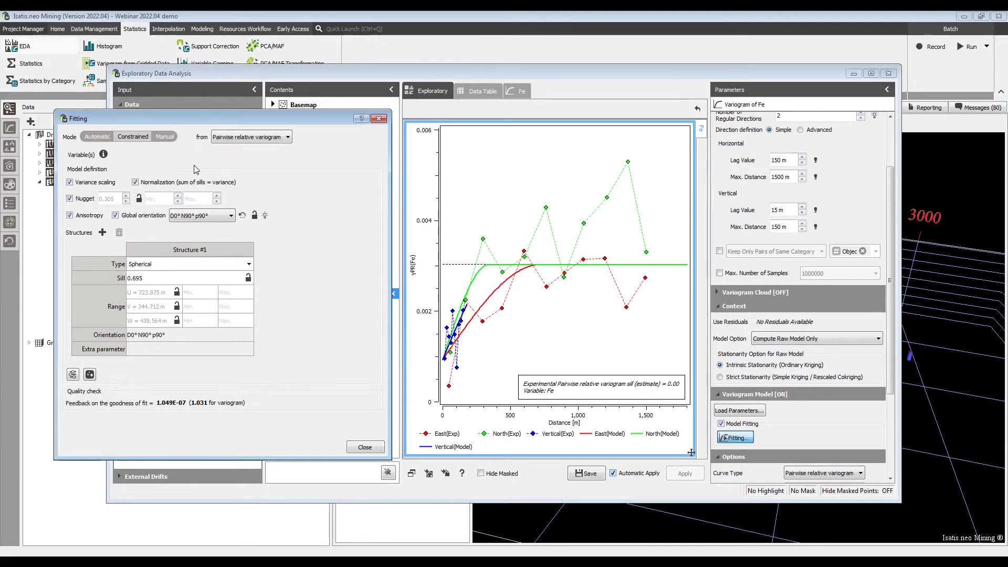
left_click(135, 182)
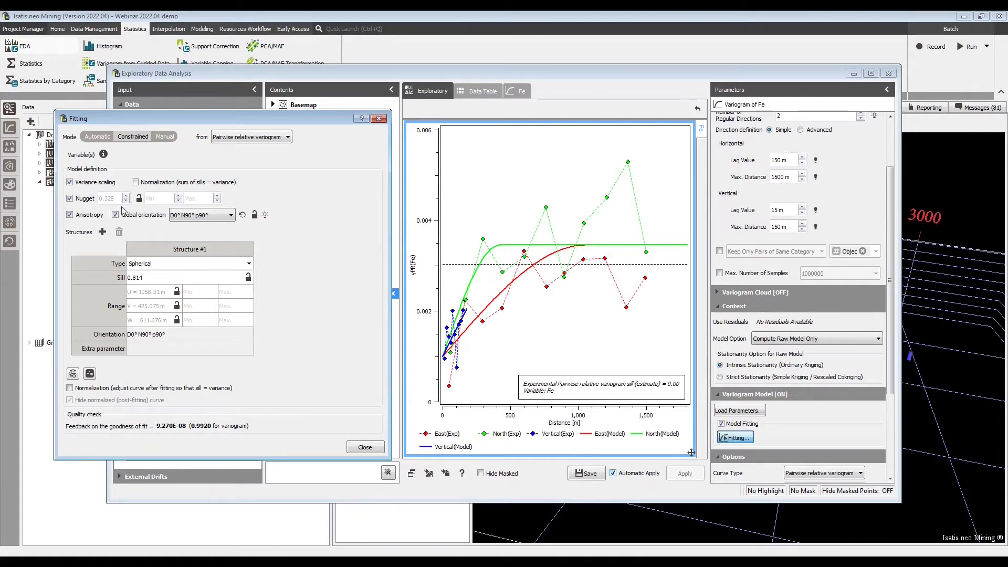
left_click(139, 202)
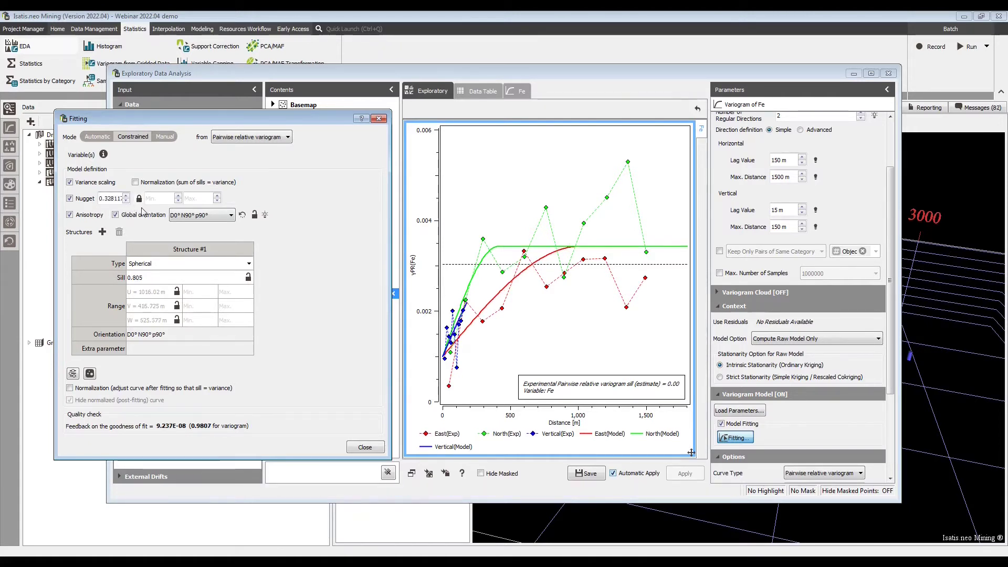
double_click(110, 201)
type(".3")
key("Return")
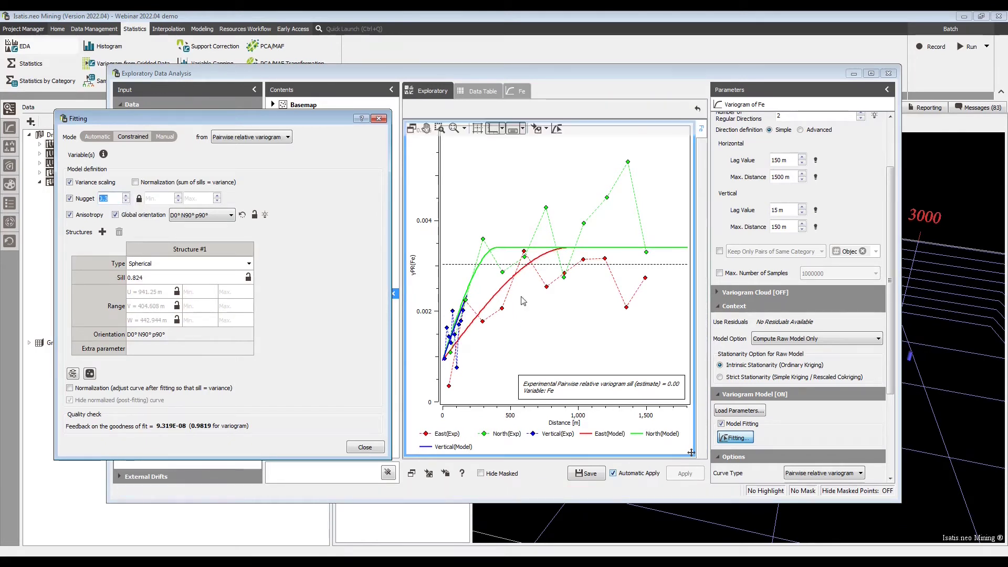
- Fit the Fe model from the plain variogram, giving sill 0.781 and goodness of fit 0.9526
mouse_move(491, 310)
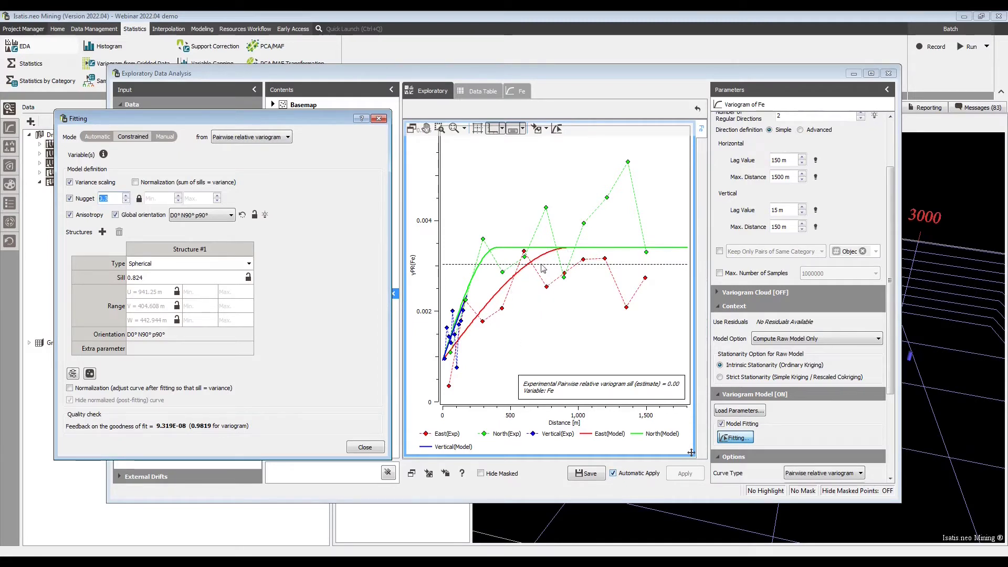
left_click(257, 137)
left_click(261, 148)
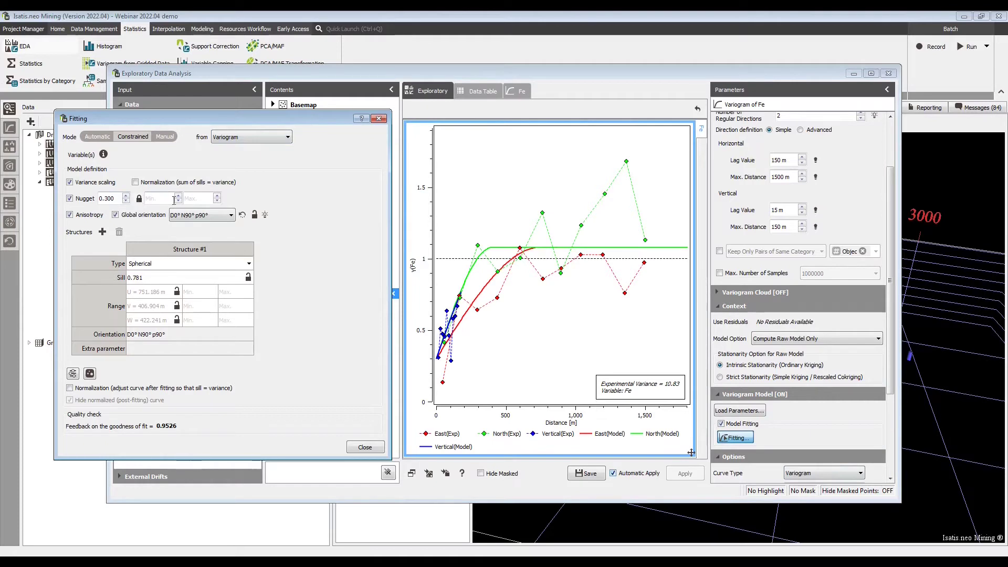
- Try a 0.3 maximum bound on the Fe model's nugget, then clear both nugget bounds
left_click(138, 200)
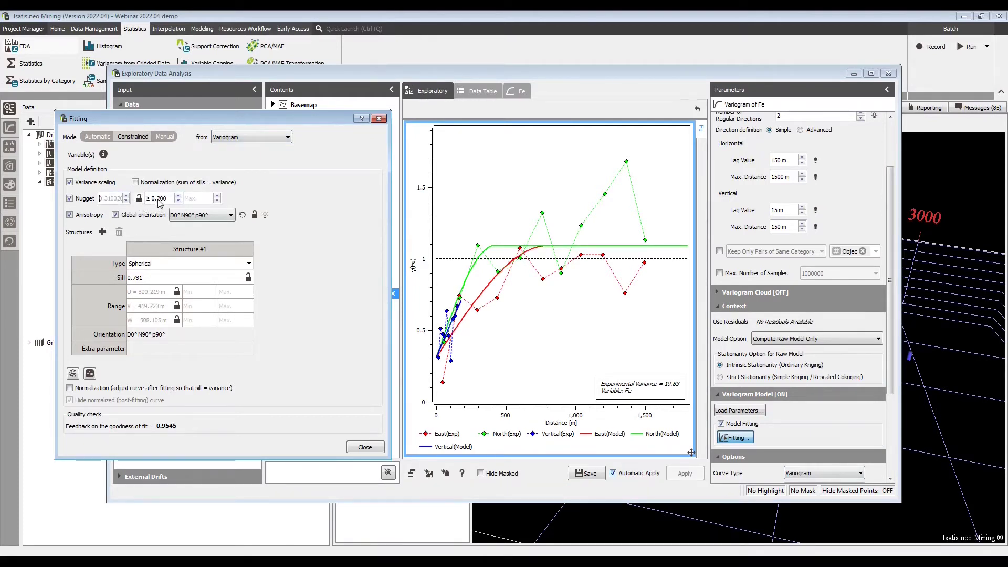
left_click(204, 199)
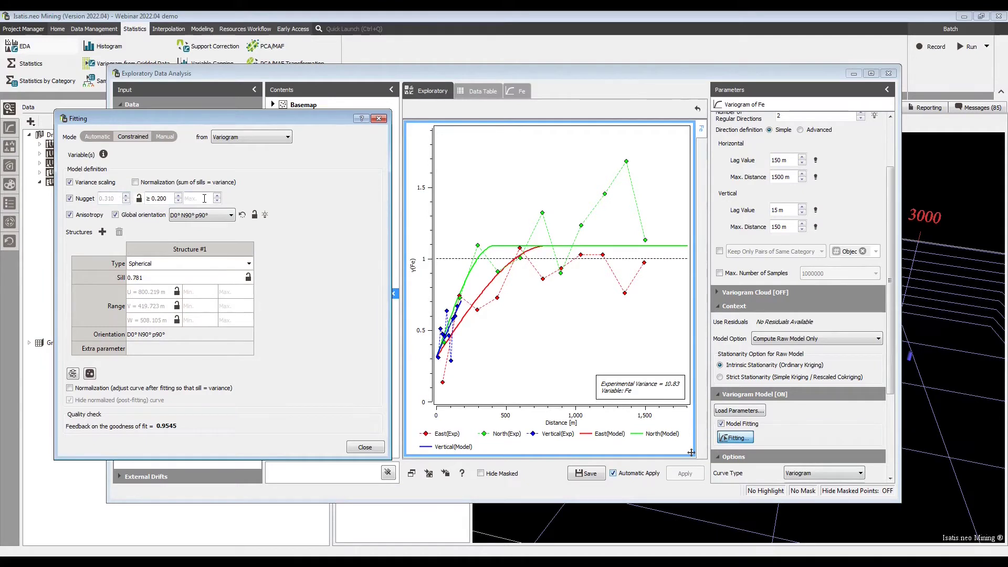
type("0.3")
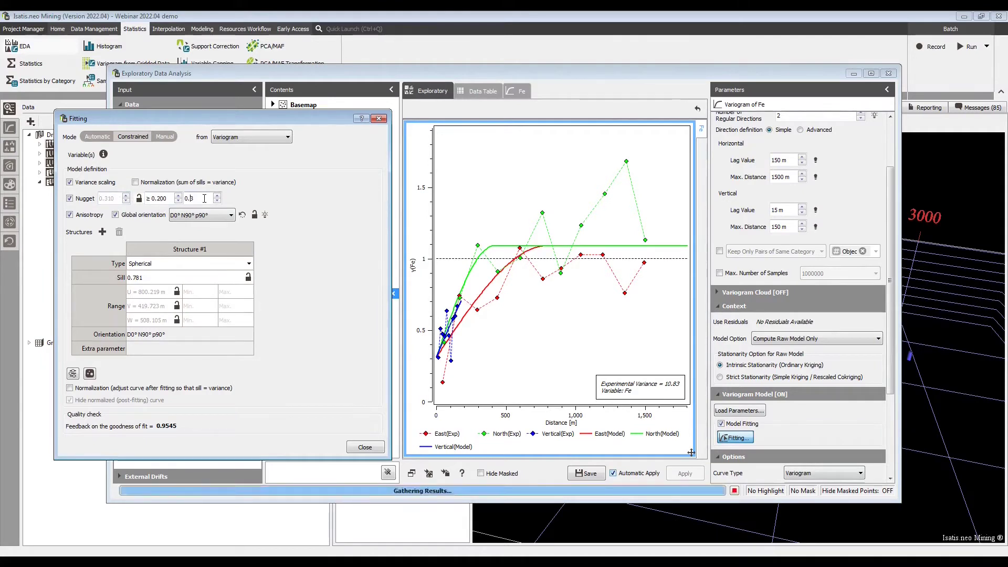
key("Return")
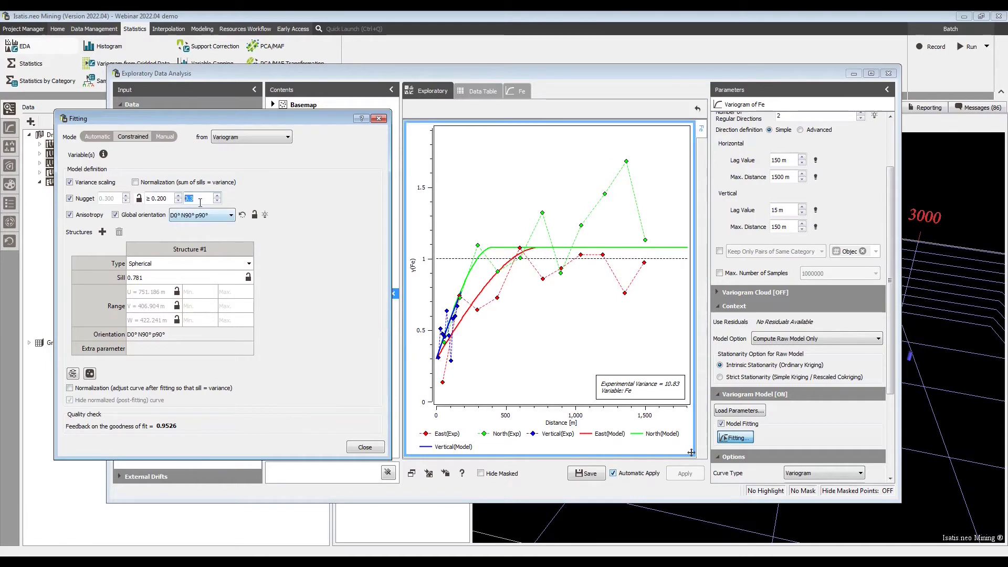
key("BackSpace")
left_click(163, 199)
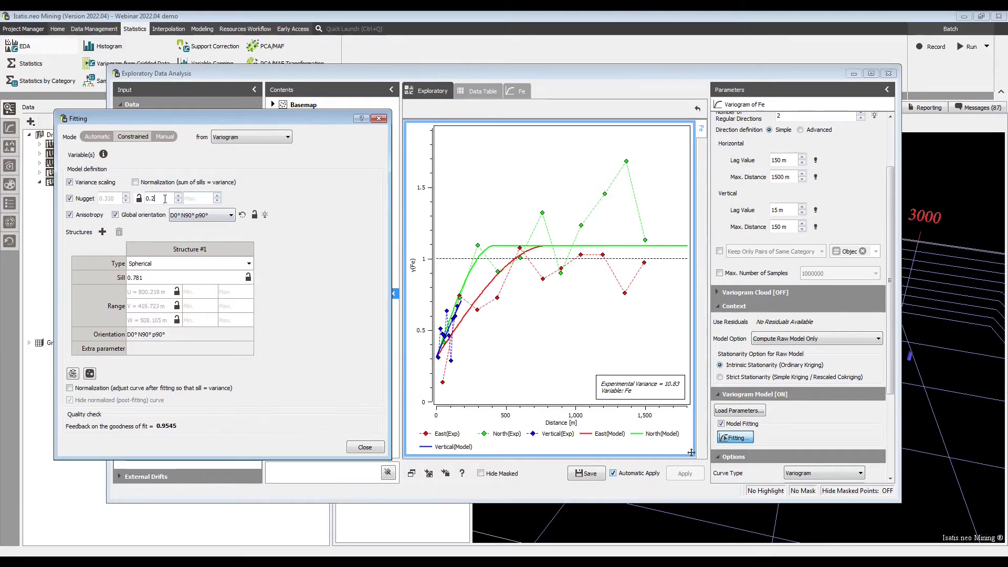
key("BackSpace")
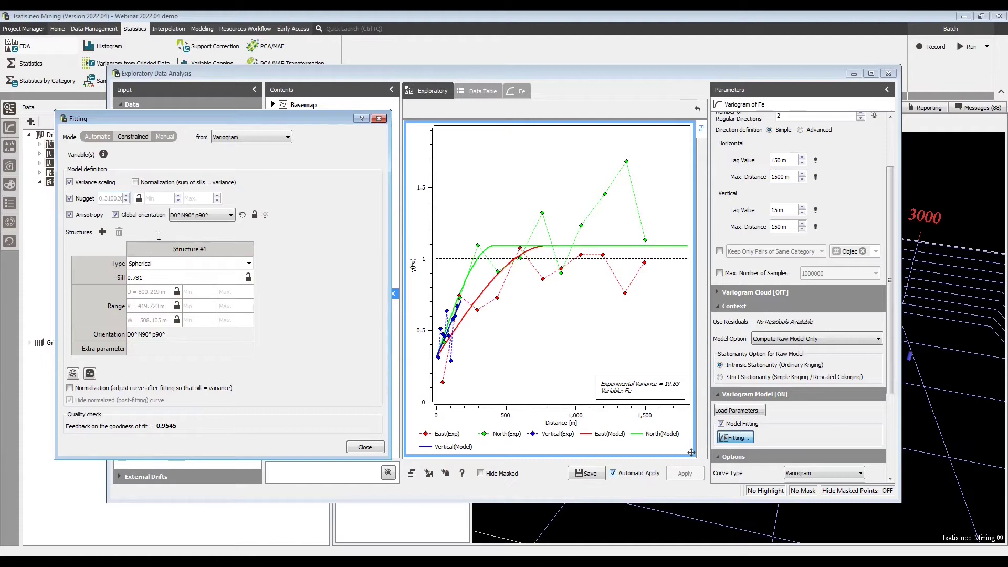
- Enable normalization and add a second spherical structure with sill 0, then refit the model
left_click(135, 182)
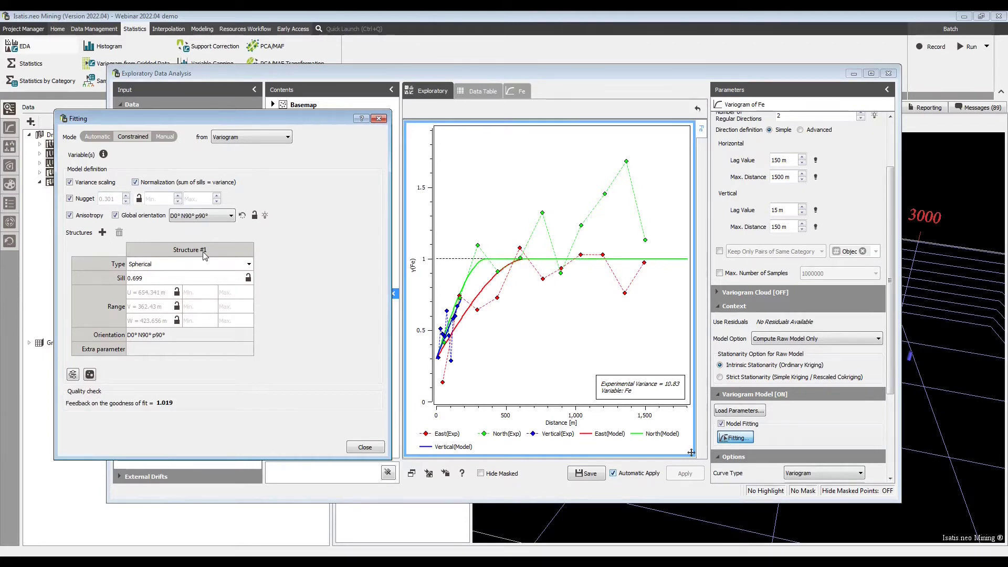
left_click(102, 232)
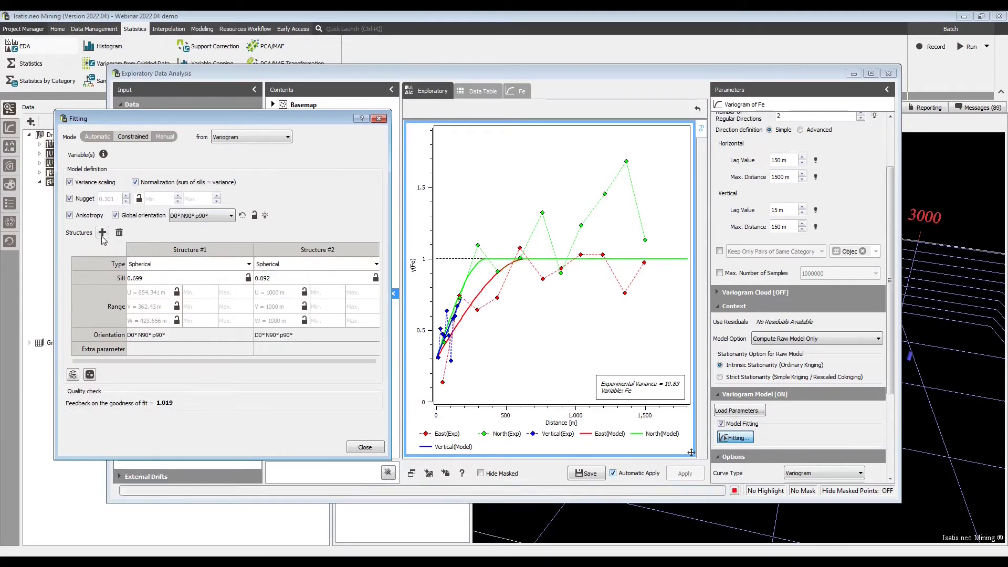
left_click(300, 281)
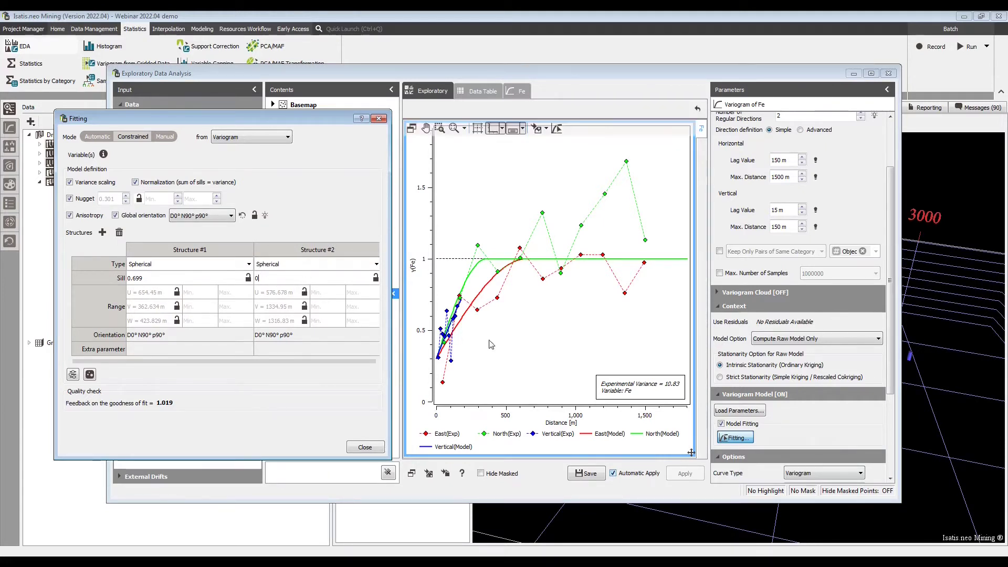
left_click(304, 264)
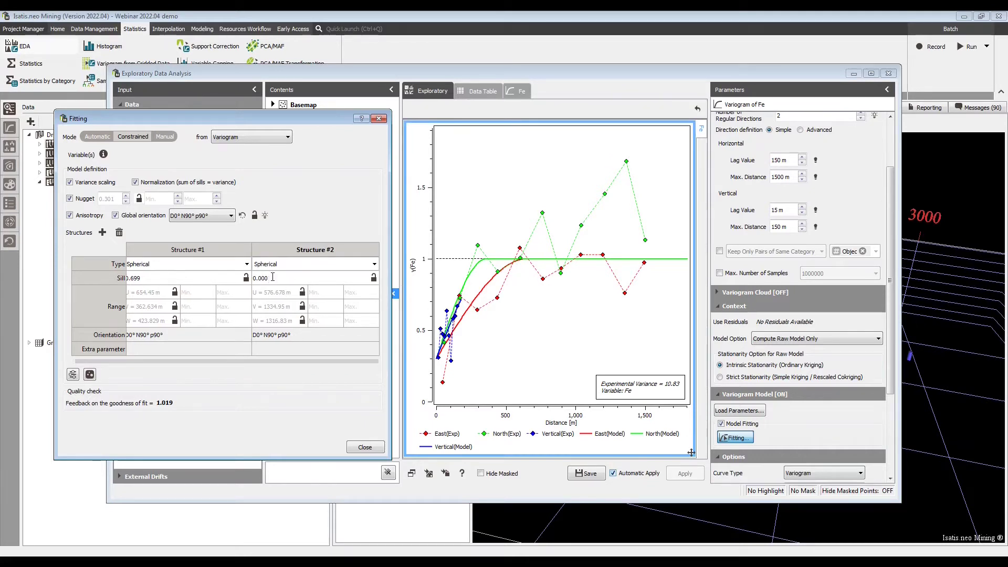
left_click_drag(391, 346, 474, 344)
double_click(376, 282)
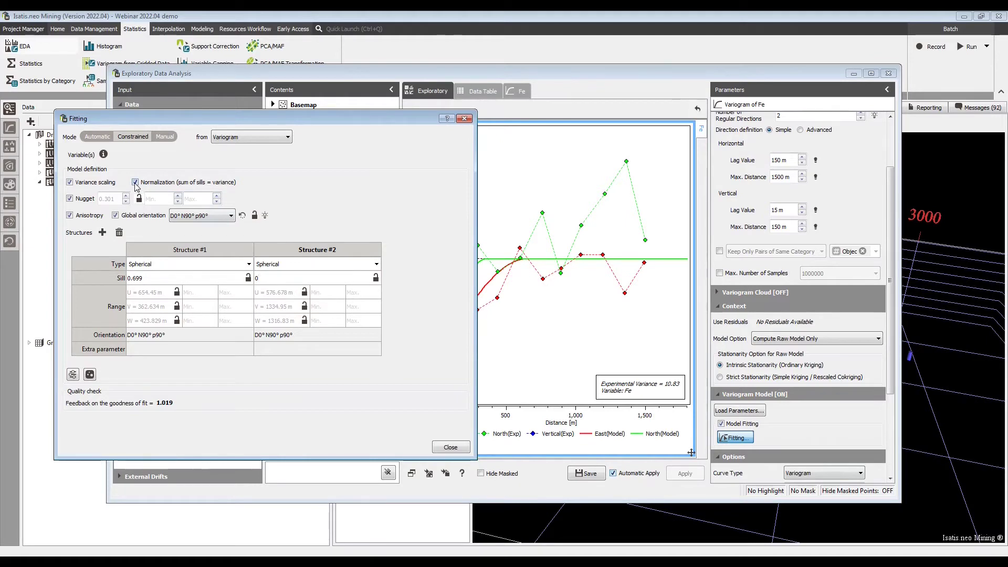
key("Return")
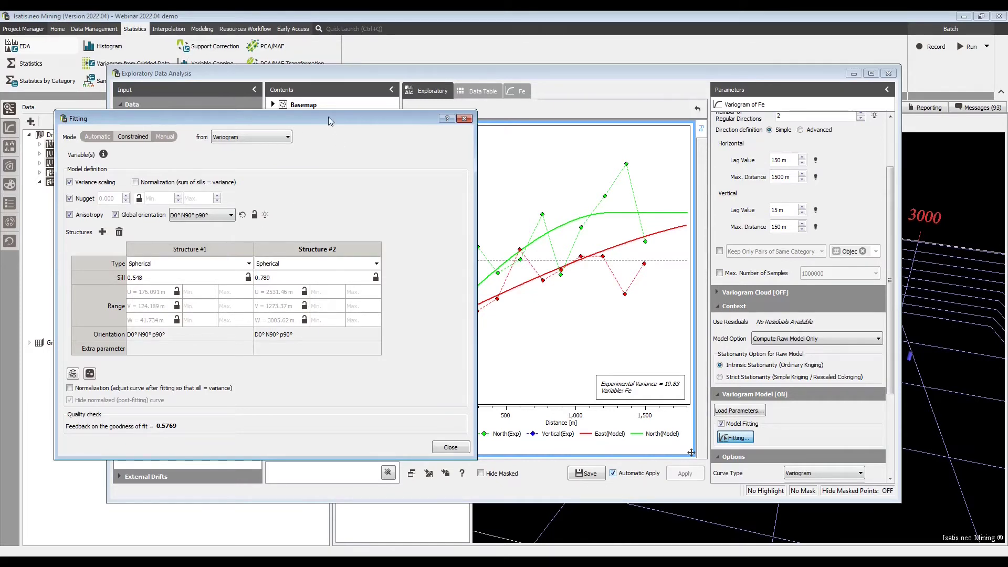
- Cap range maxima at 100 m for Structure #1 and 1000 m for Structure #2 U/W
left_click_drag(328, 117, 269, 96)
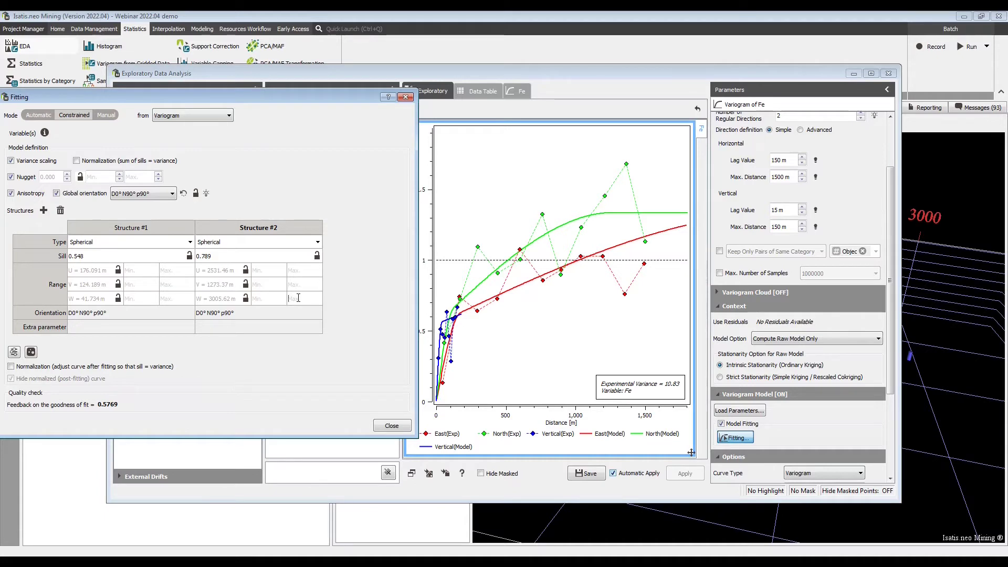
type("1000")
key("Return")
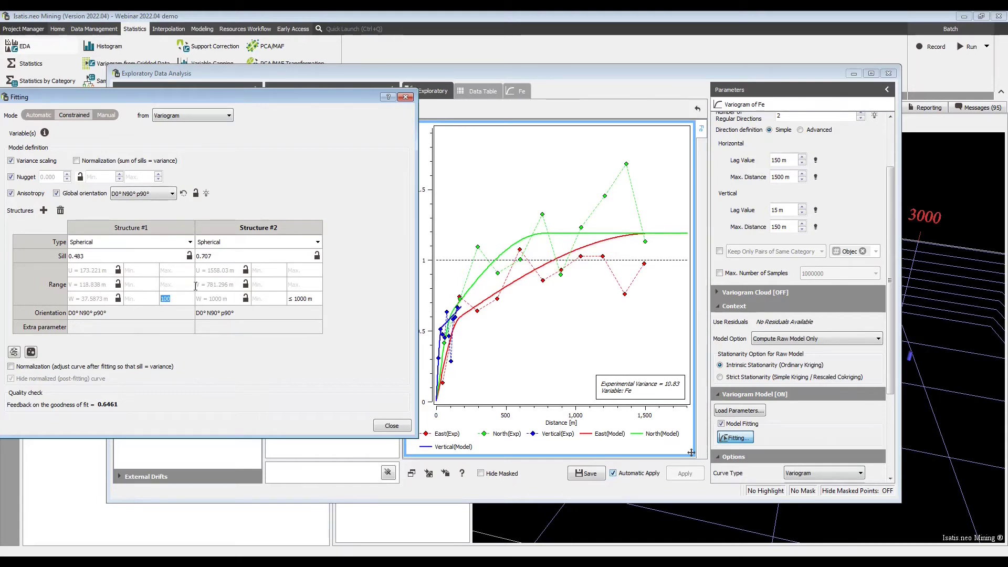
left_click(309, 271)
type("1000")
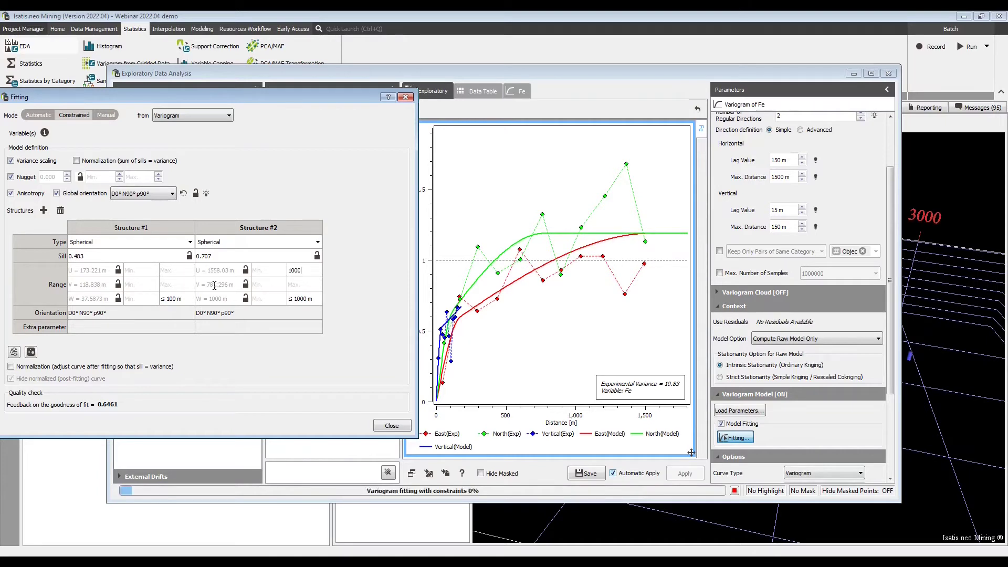
left_click(171, 270)
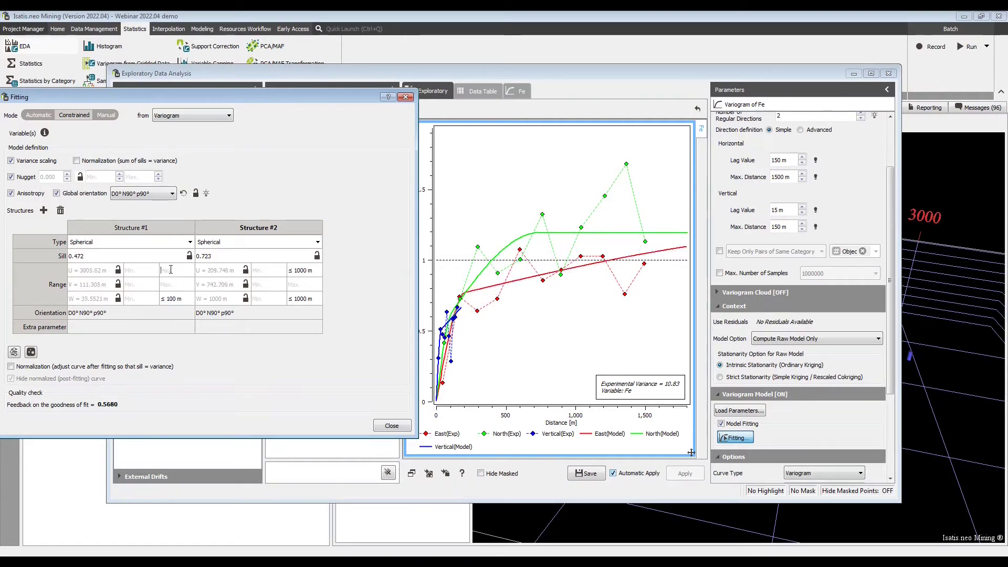
type("100")
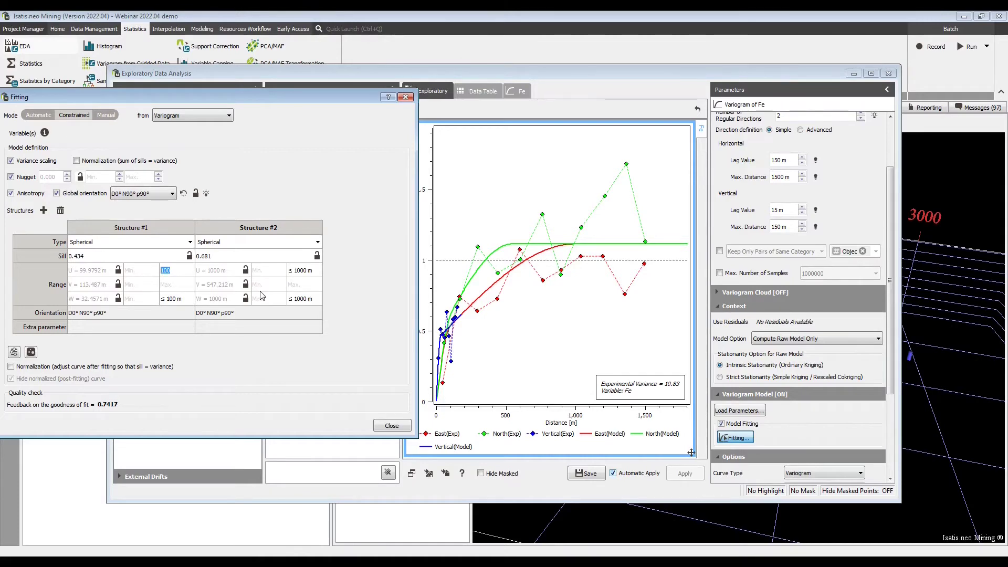
- Hand-edit the Fe model by raising its origin to a 0.257 nugget, then check the 0.8822 fit
left_click(406, 98)
left_click(556, 129)
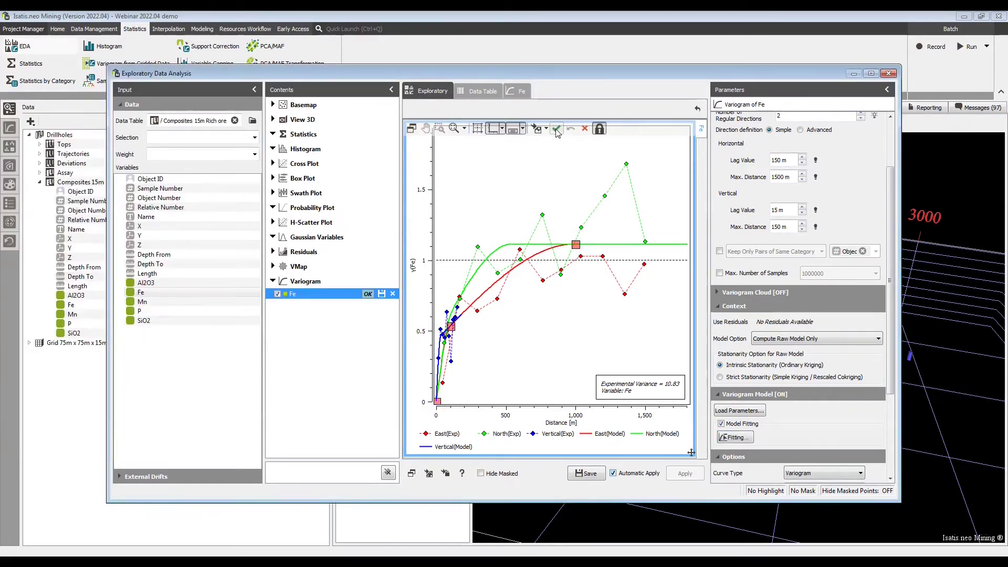
left_click(438, 401)
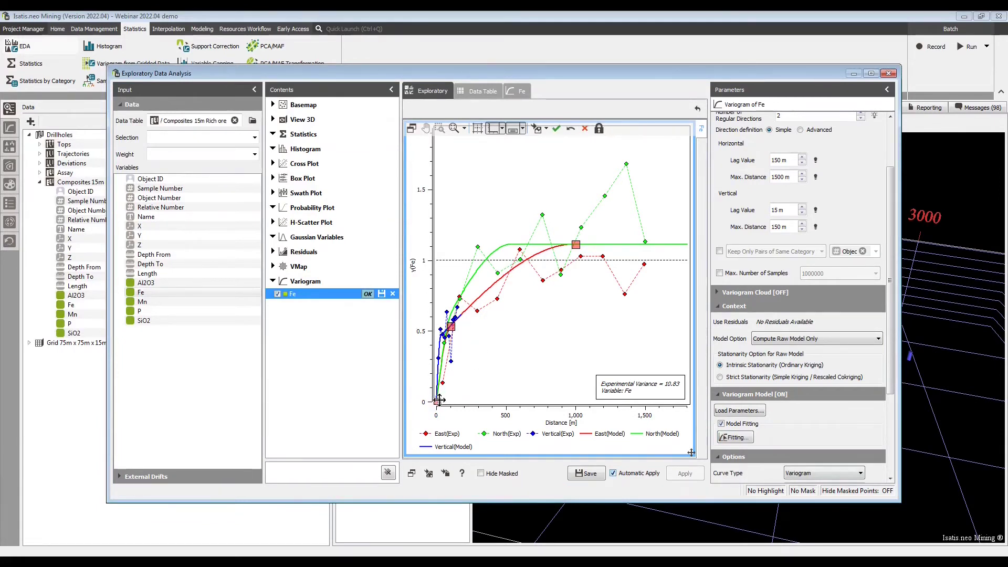
left_click_drag(438, 400, 437, 365)
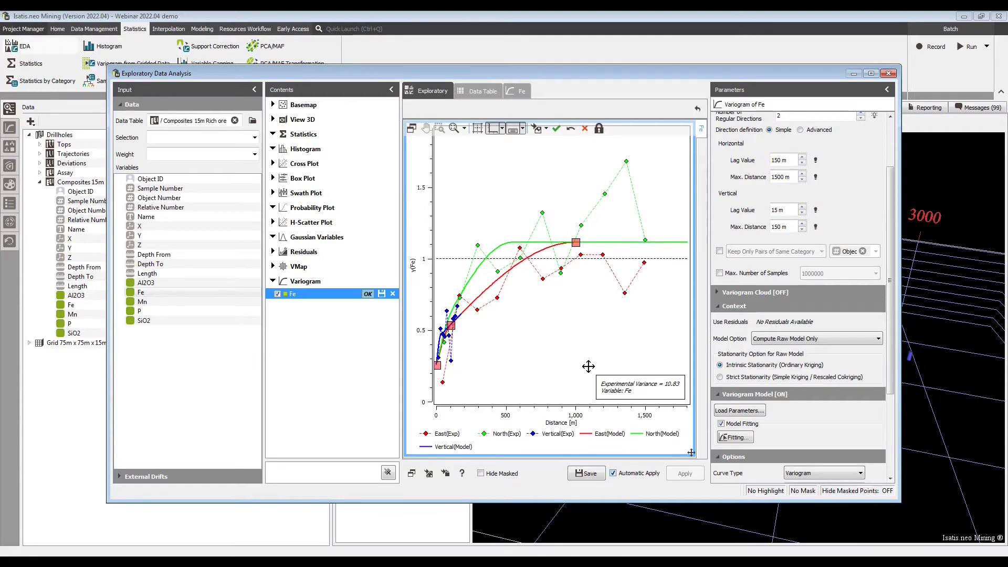
left_click(556, 128)
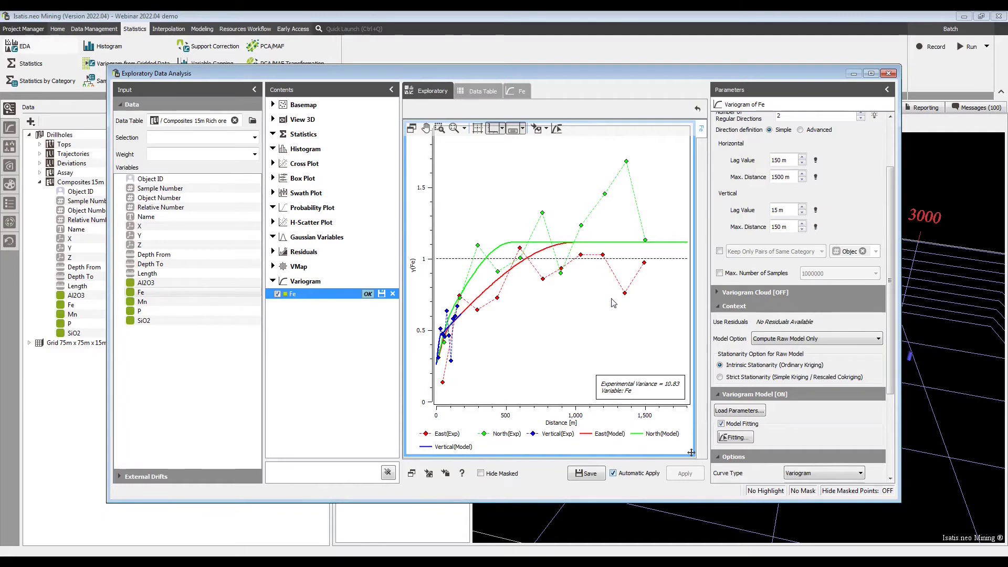
left_click(727, 438)
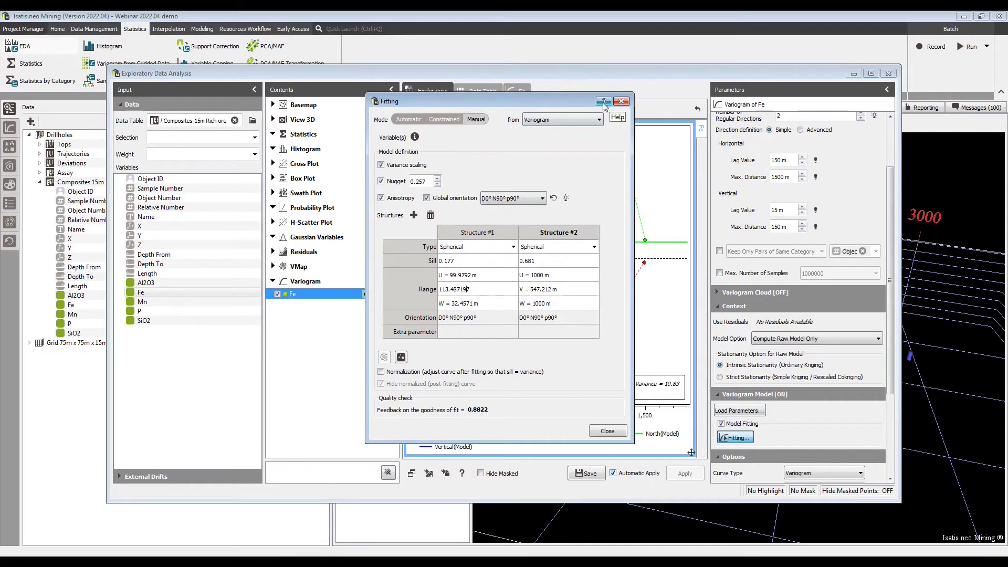
- Move the fitting settings aside to review the final Fe variogram chart
left_click_drag(554, 103, 347, 113)
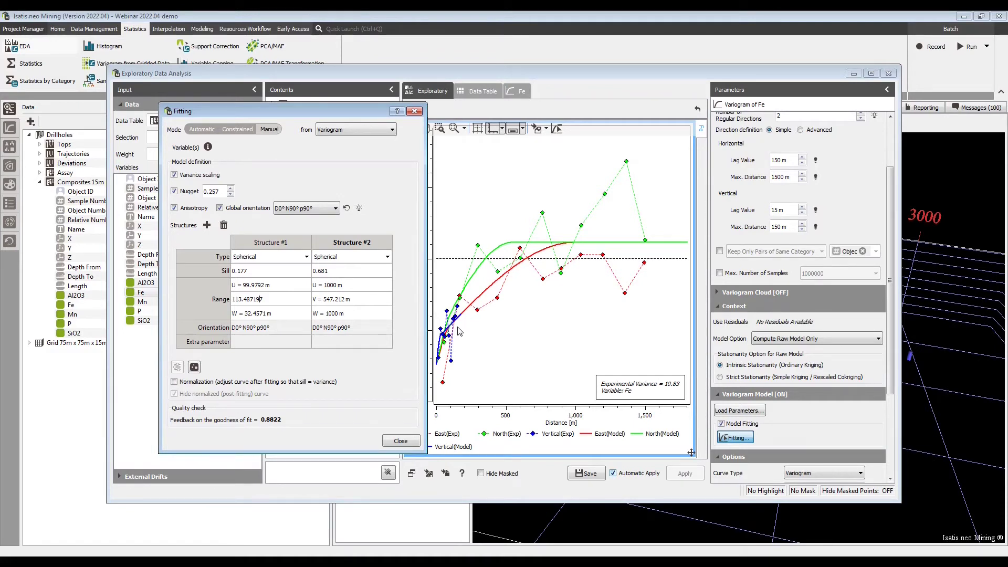
- Set the Fe variogram's model option to compute both raw and Gaussian models
left_click(414, 111)
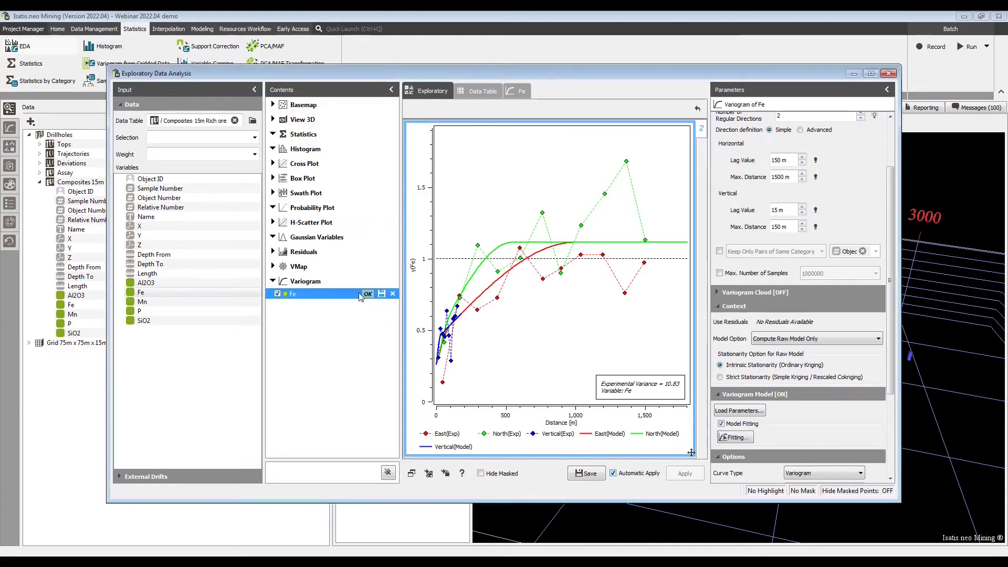
left_click(140, 297)
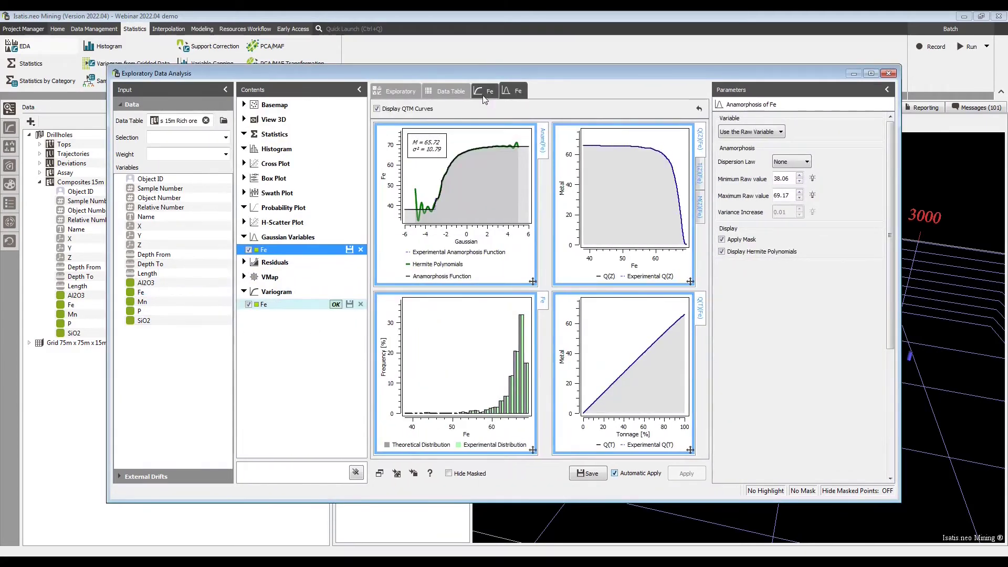
left_click(484, 94)
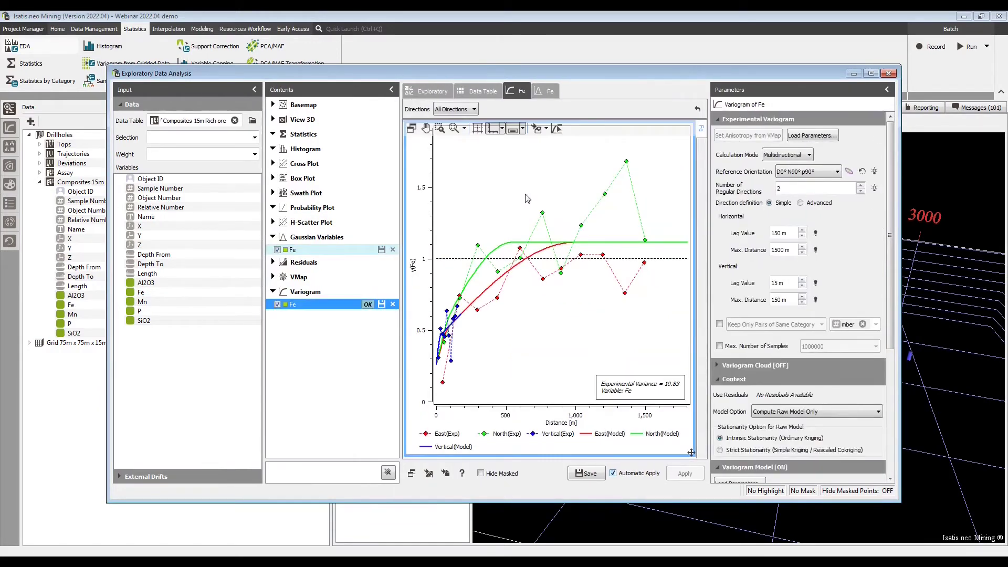
left_click(822, 413)
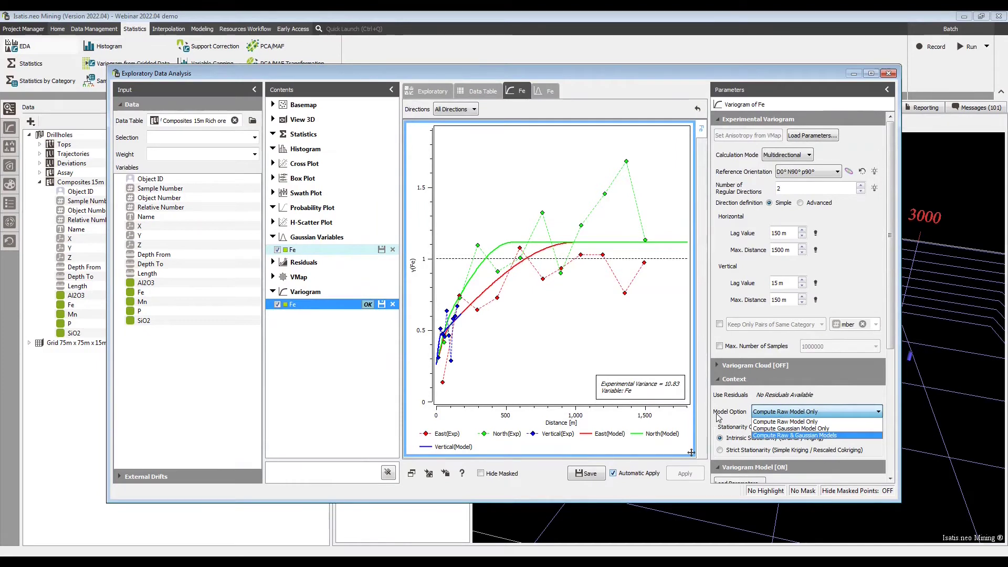
key("Return")
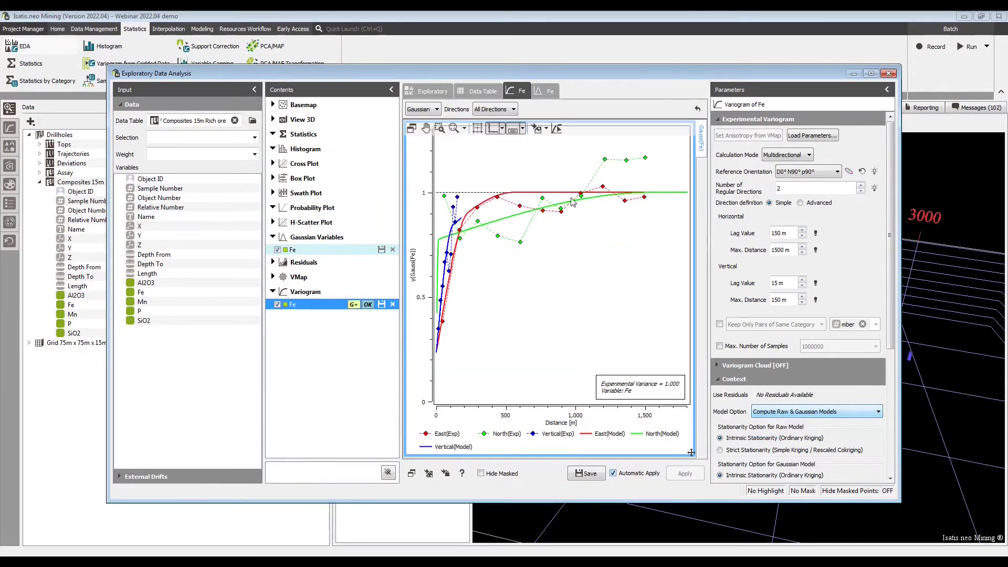
- Raise the North model's sill to fit the experimental points
left_click(556, 128)
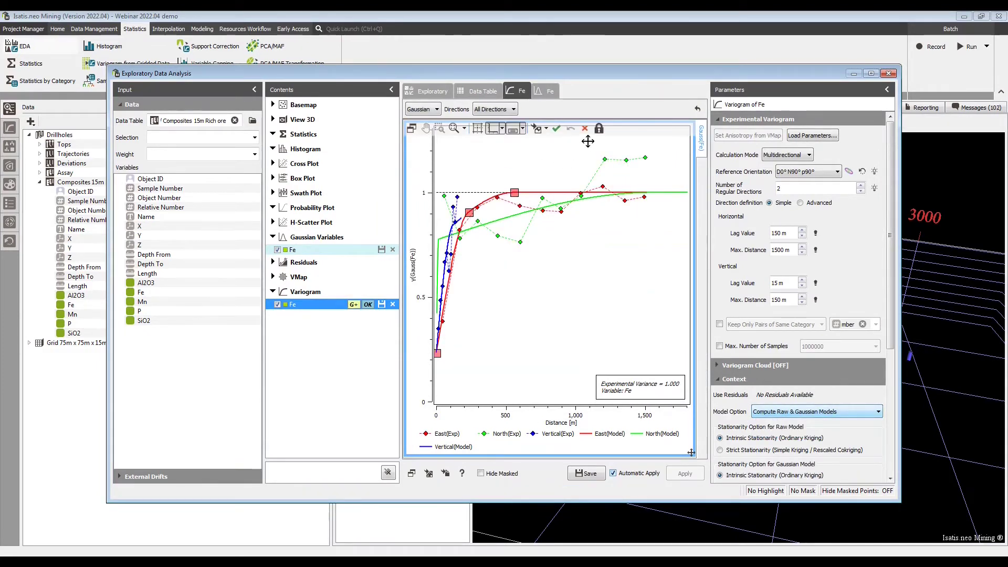
left_click(443, 243)
left_click_drag(443, 242, 456, 236)
left_click(556, 129)
- Save the Fe variogram as a geostatistical set and close the analysis window
left_click(587, 473)
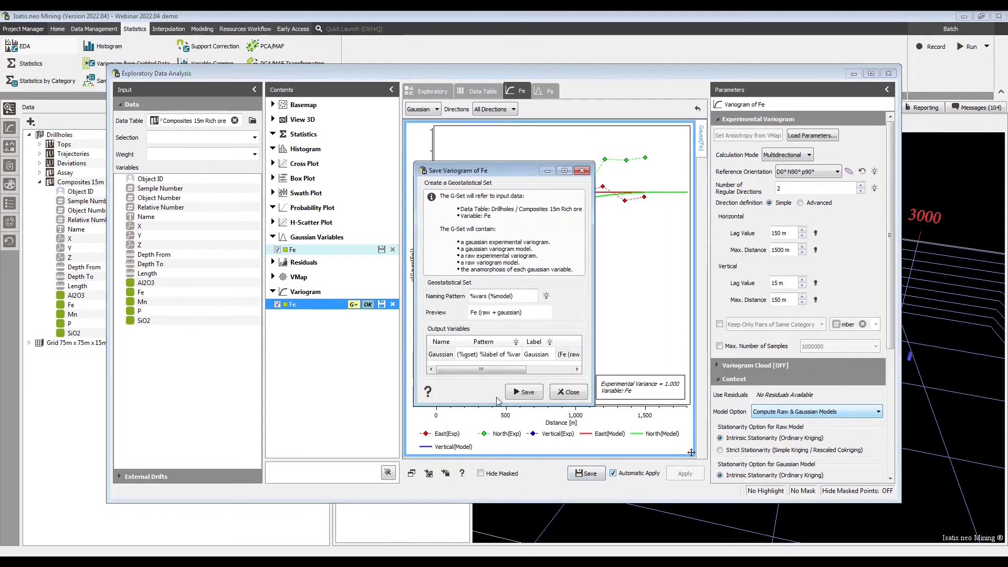
left_click(533, 398)
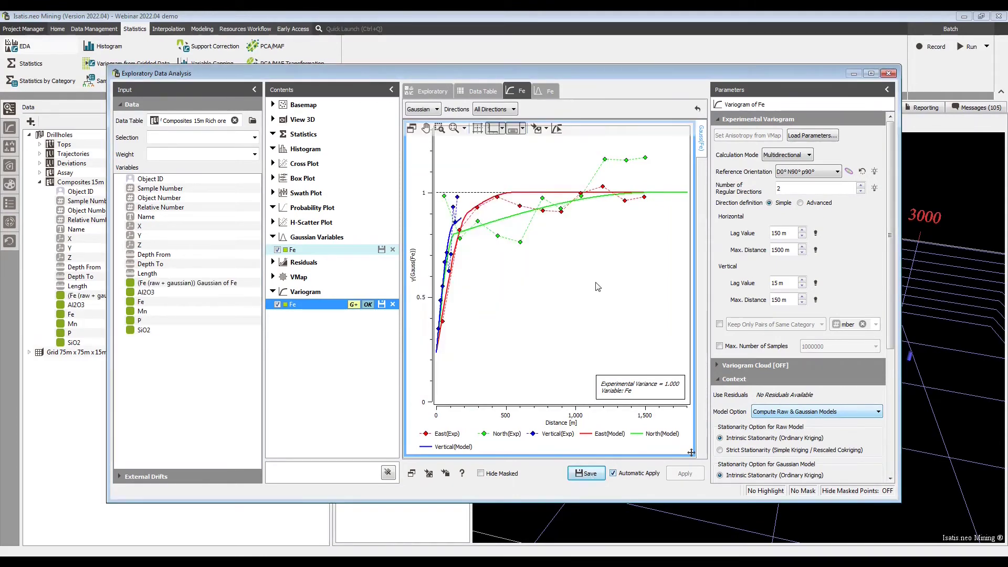
left_click(891, 73)
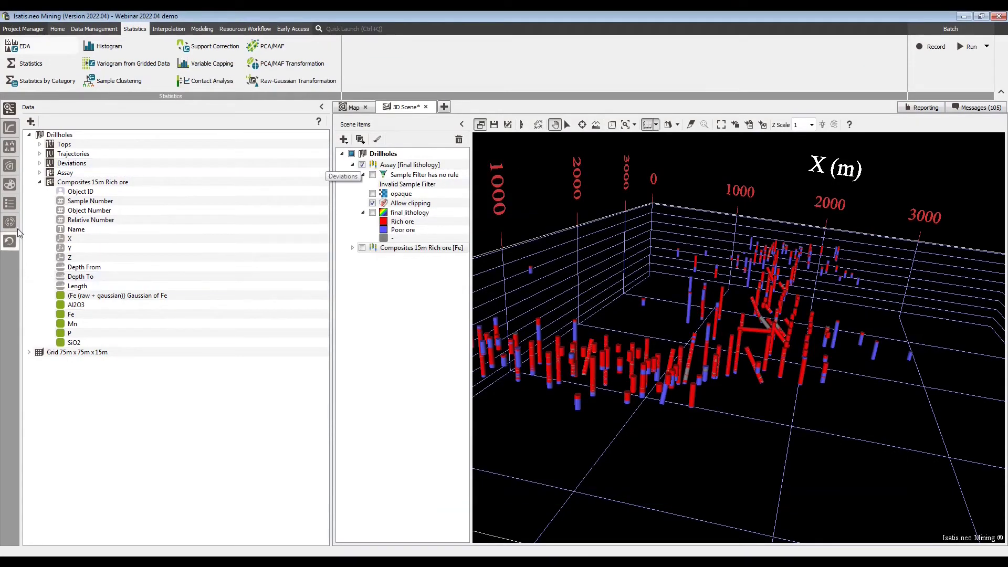
- Set up a simulation from Fe (raw + gaussian) into Grid 75m x 75m x 15m's orebody selection
left_click(10, 127)
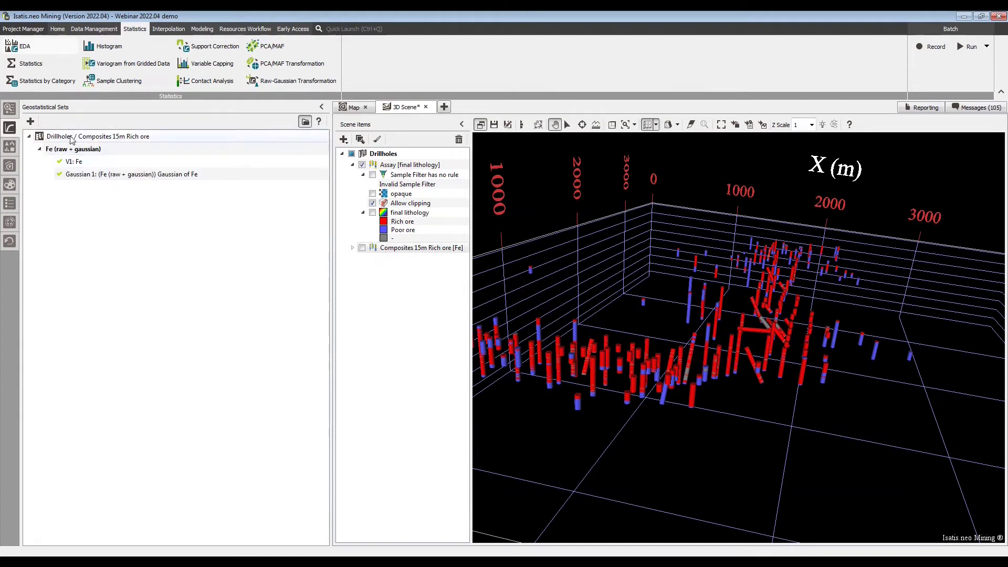
left_click(168, 28)
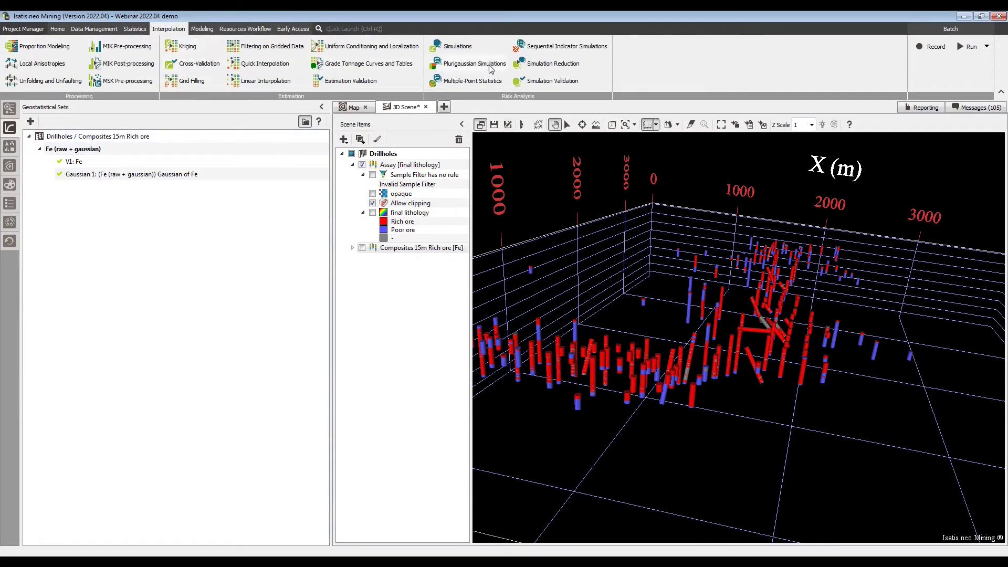
left_click(458, 46)
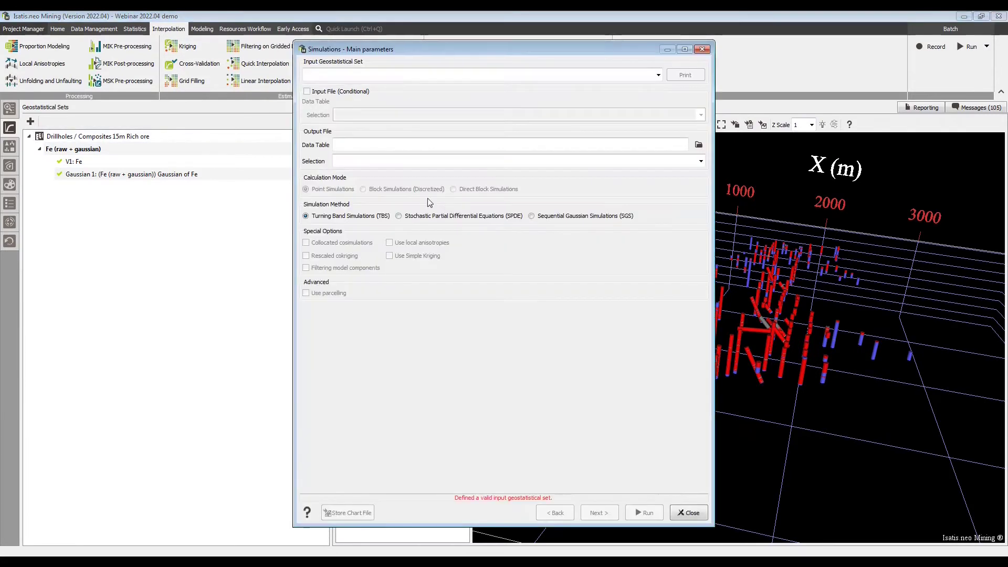
left_click(658, 75)
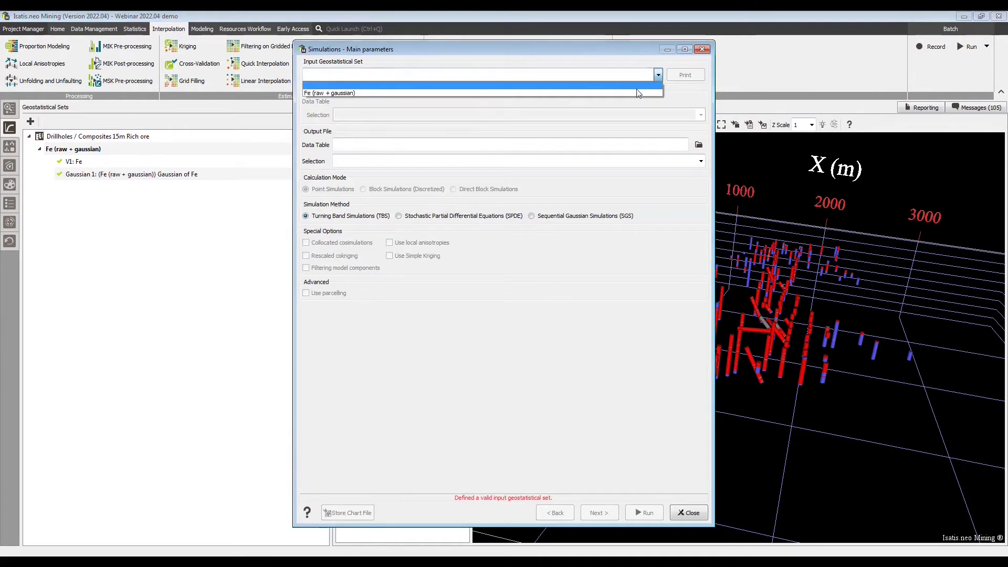
left_click(643, 91)
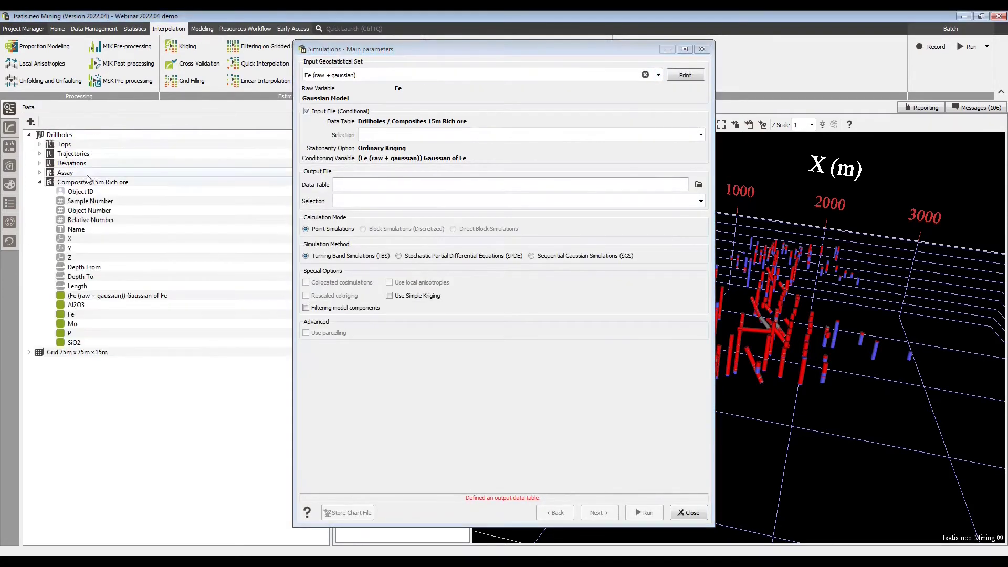
left_click_drag(77, 351, 420, 185)
left_click(701, 201)
left_click(682, 213)
left_click(605, 515)
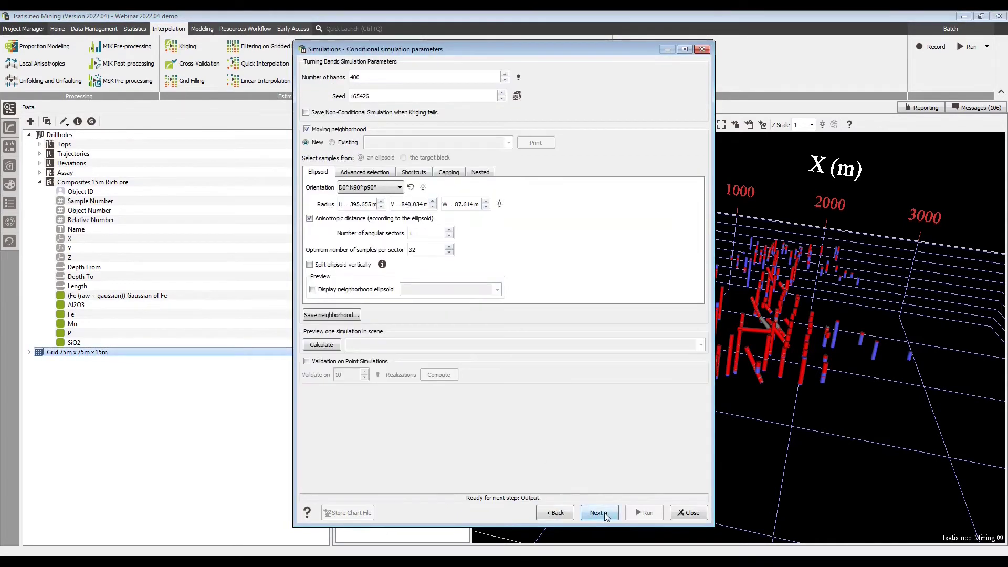
- Set the moving neighborhood radii to 800, 800 and 80 m
left_click(356, 204)
type("800")
key("Tab")
type("800")
key("Tab")
type("80")
left_click(436, 237)
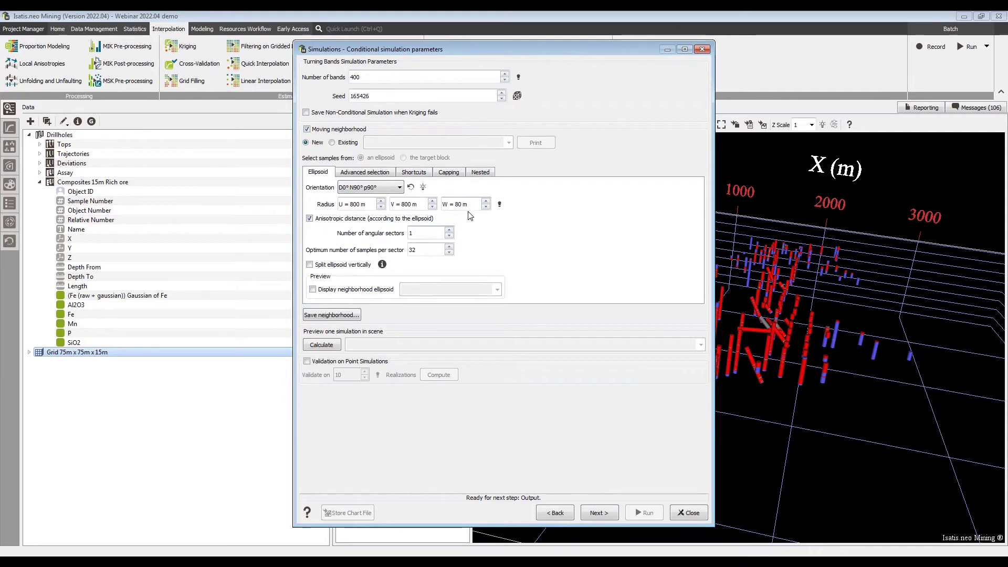
left_click_drag(517, 55, 303, 53)
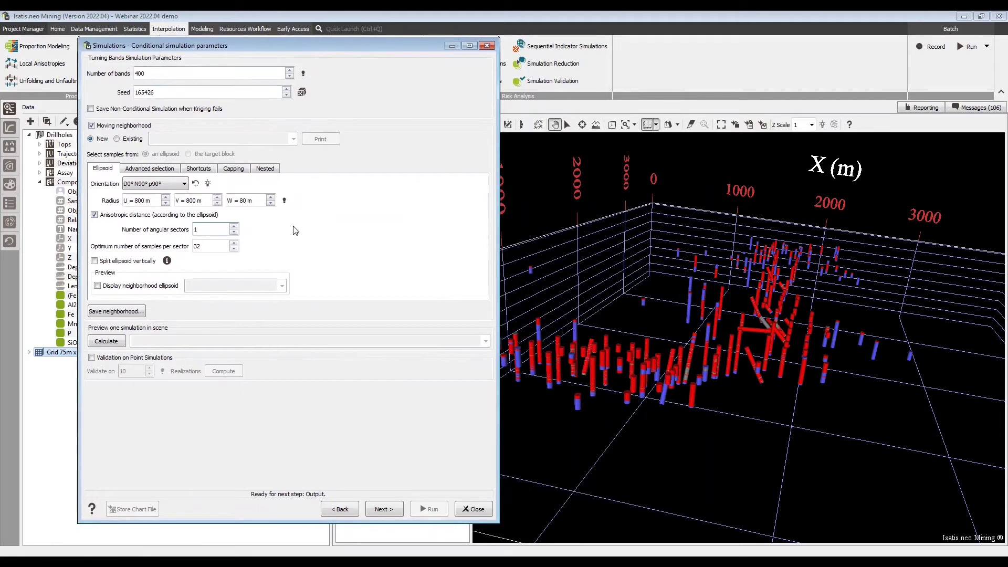
left_click_drag(272, 48, 242, 58)
left_click(75, 297)
left_click(253, 296)
left_click(227, 315)
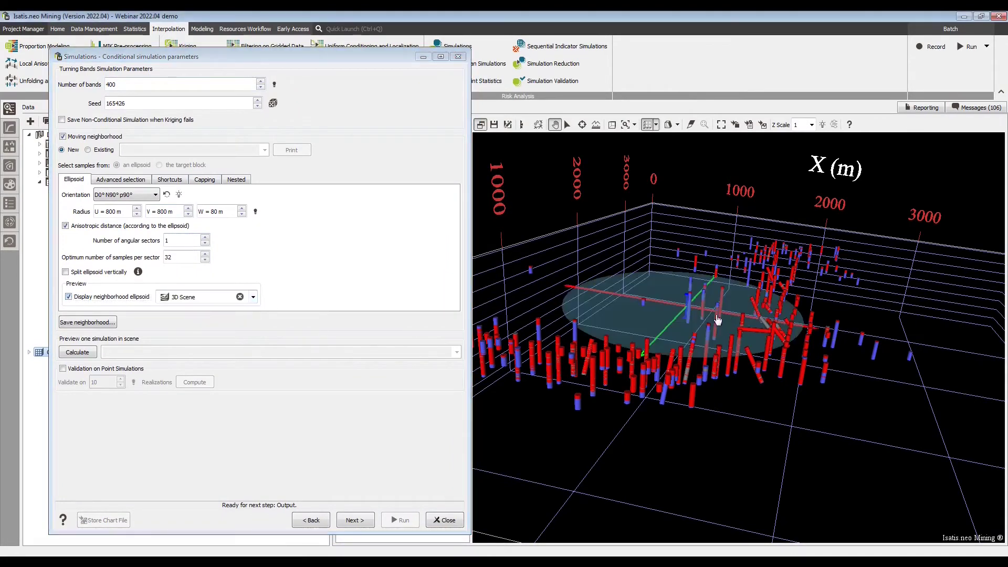
scroll(707, 318, "up", 1)
left_click_drag(702, 329, 499, 377)
left_click(568, 124)
left_click(69, 298)
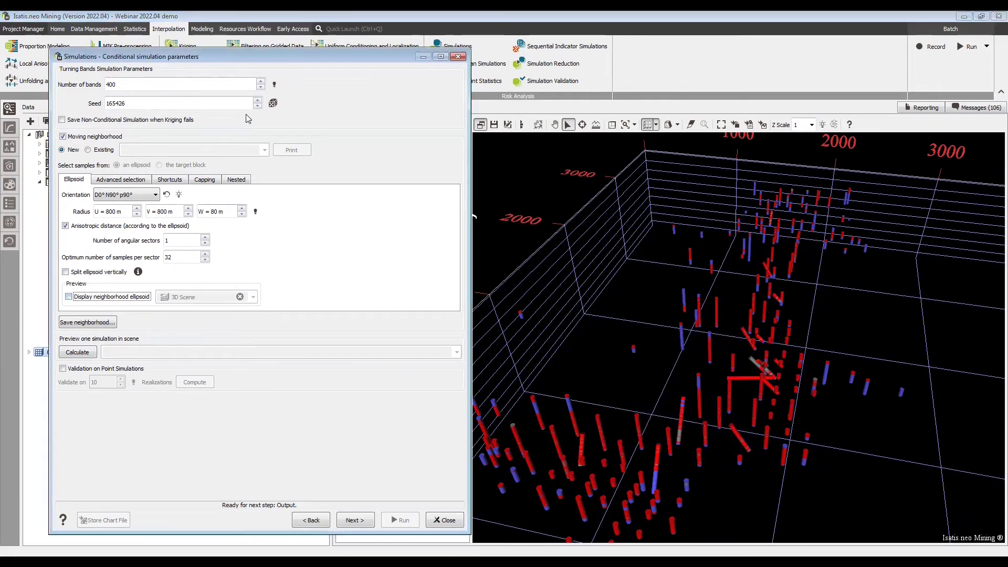
left_click_drag(235, 63, 260, 45)
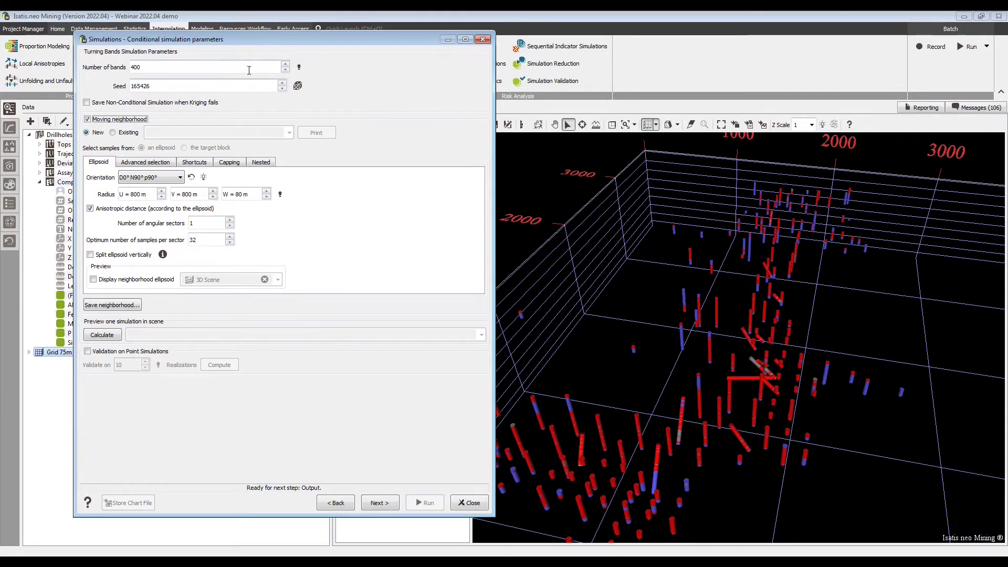
left_click_drag(219, 40, 237, 48)
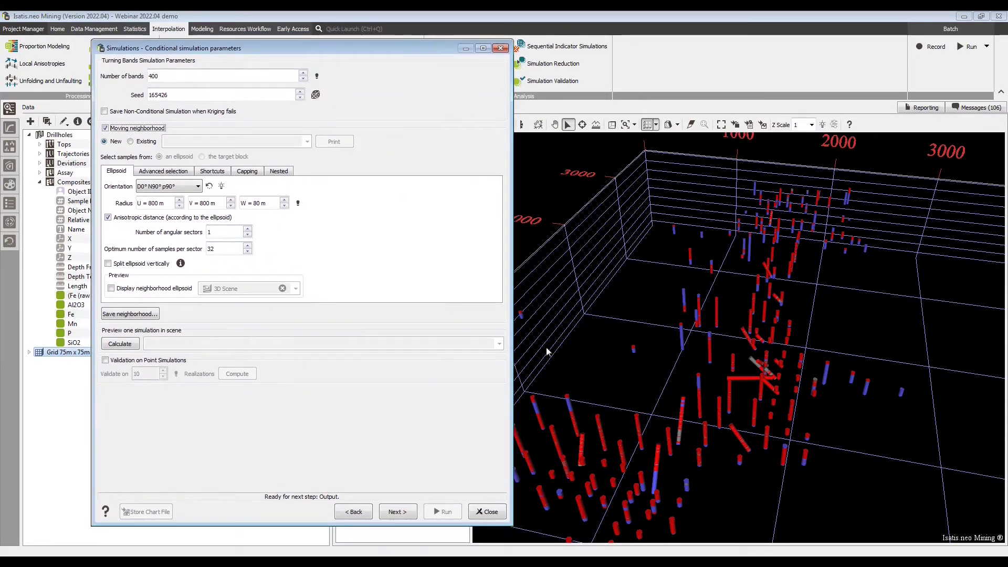
- Turn off the Mean, Standard Deviation, Variance, Minimum and Maximum simulation outputs
left_click(391, 511)
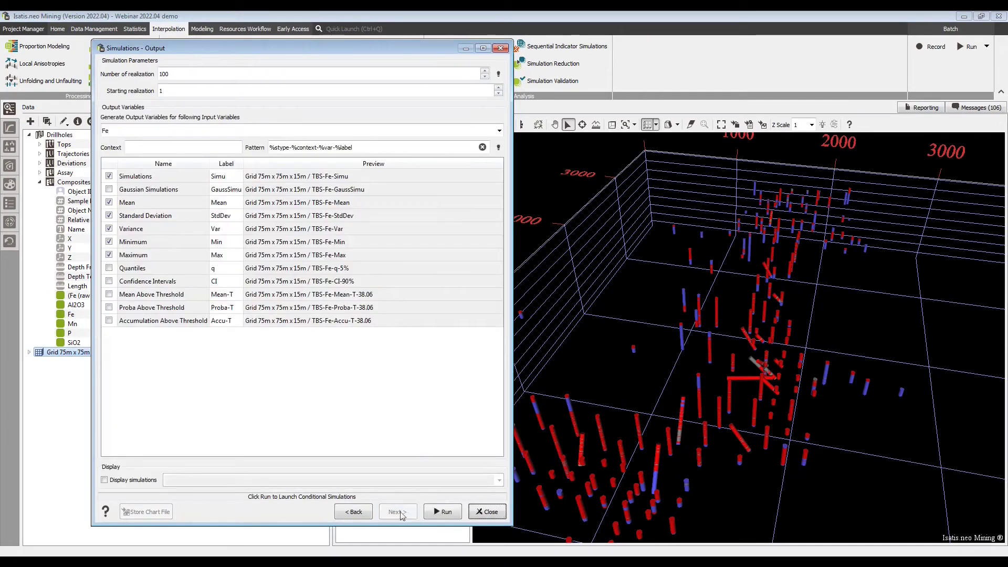
left_click(108, 202)
left_click(109, 216)
left_click(109, 229)
left_click(108, 242)
left_click(108, 255)
- Run 15 realizations and expand the grid to see the new TBS-Fe-Simu variable
double_click(185, 79)
type("15")
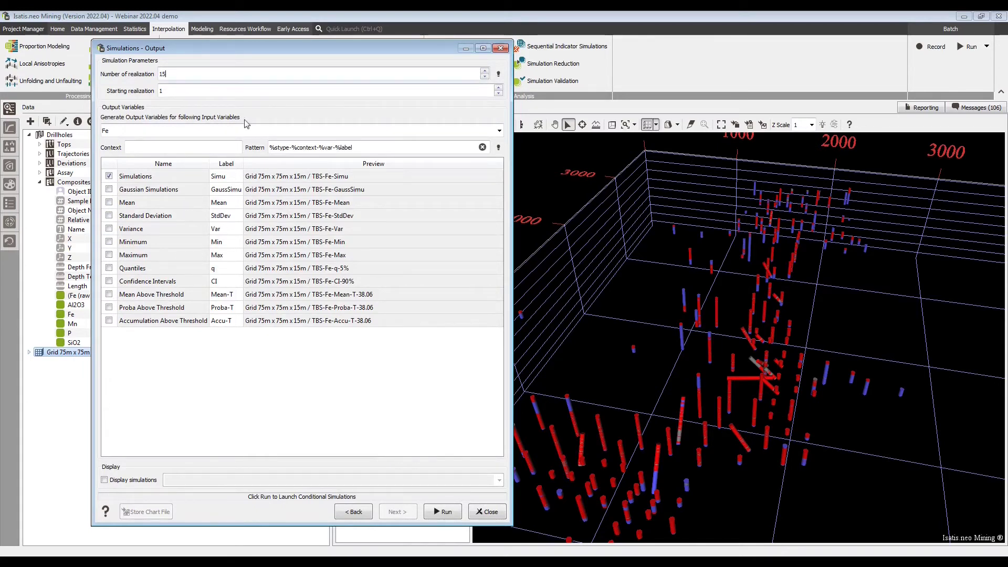
left_click(441, 512)
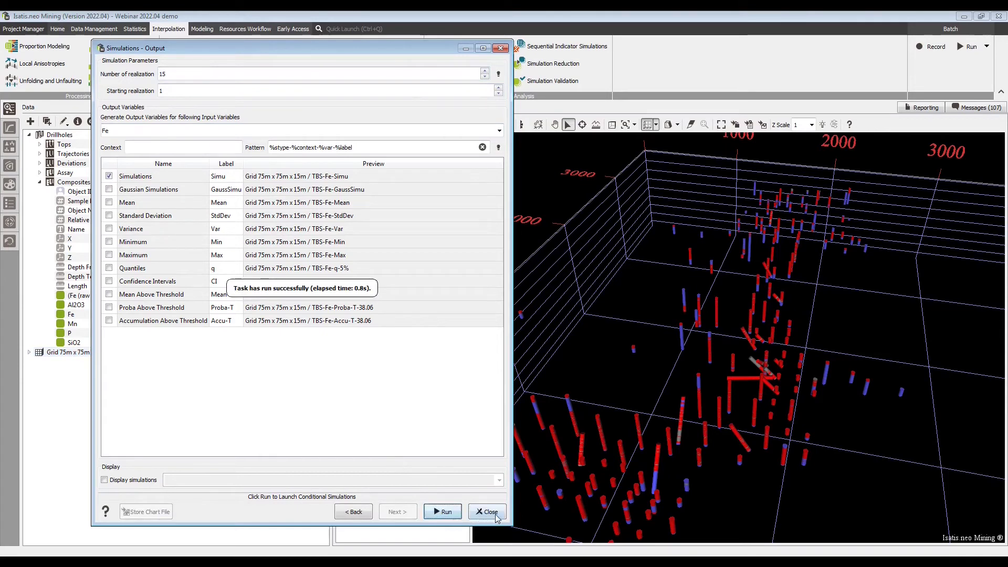
left_click(488, 513)
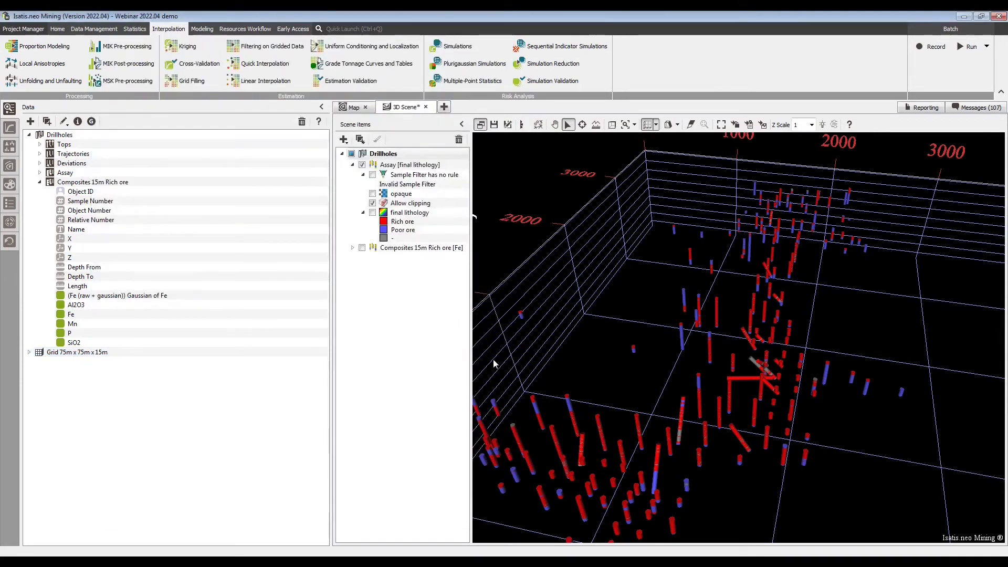
left_click(29, 352)
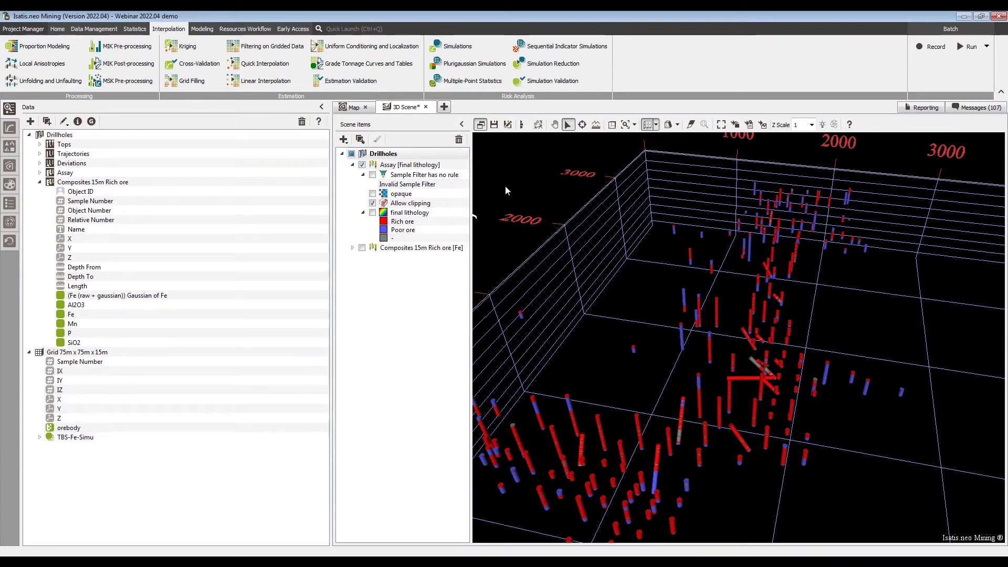
- Validate TBS-Fe-Simu on the grid's orebody selection with automatic applying enabled
left_click(553, 81)
left_click_drag(324, 75, 447, 89)
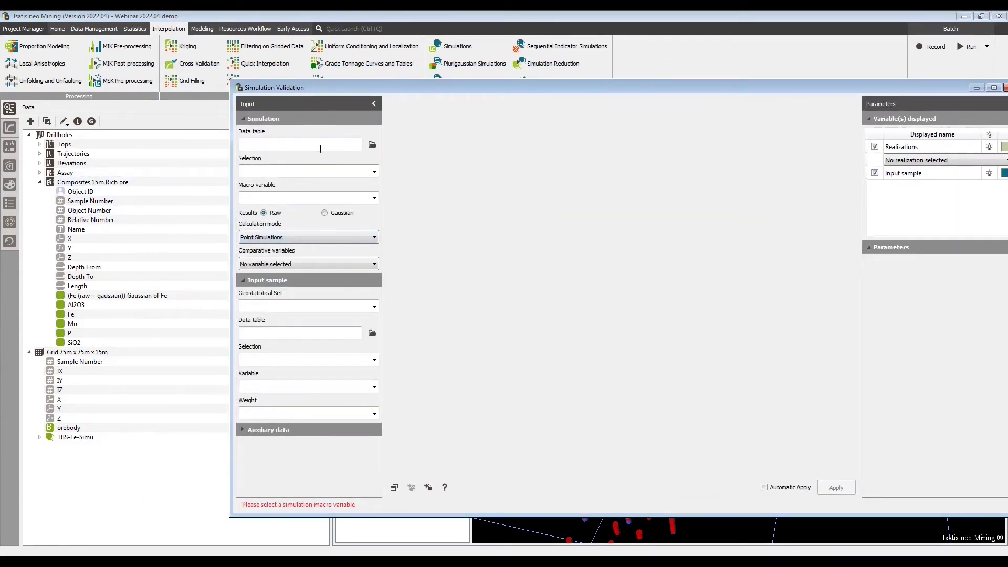
left_click_drag(78, 352, 250, 147)
left_click(374, 171)
left_click(368, 181)
left_click(374, 199)
left_click(343, 207)
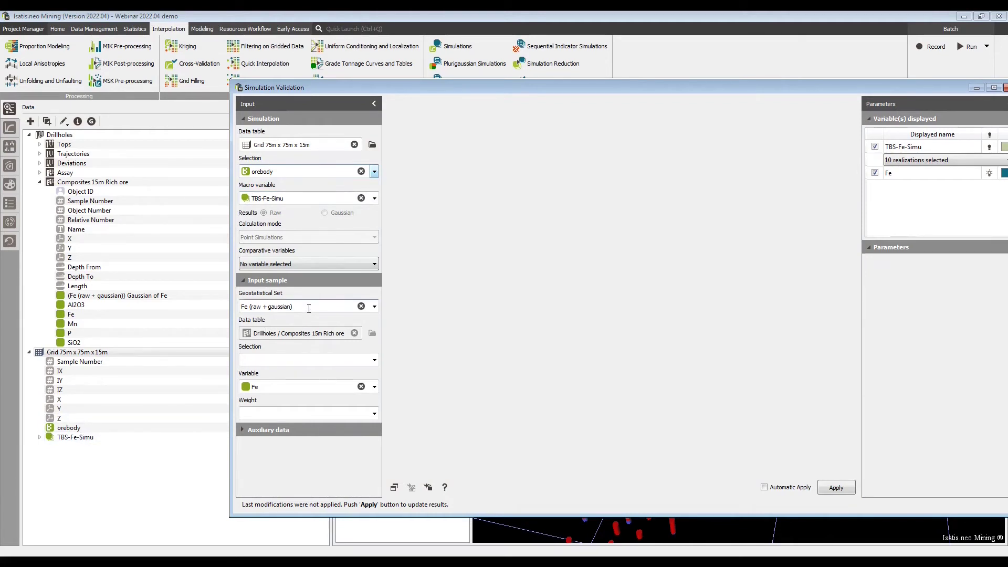
left_click(764, 488)
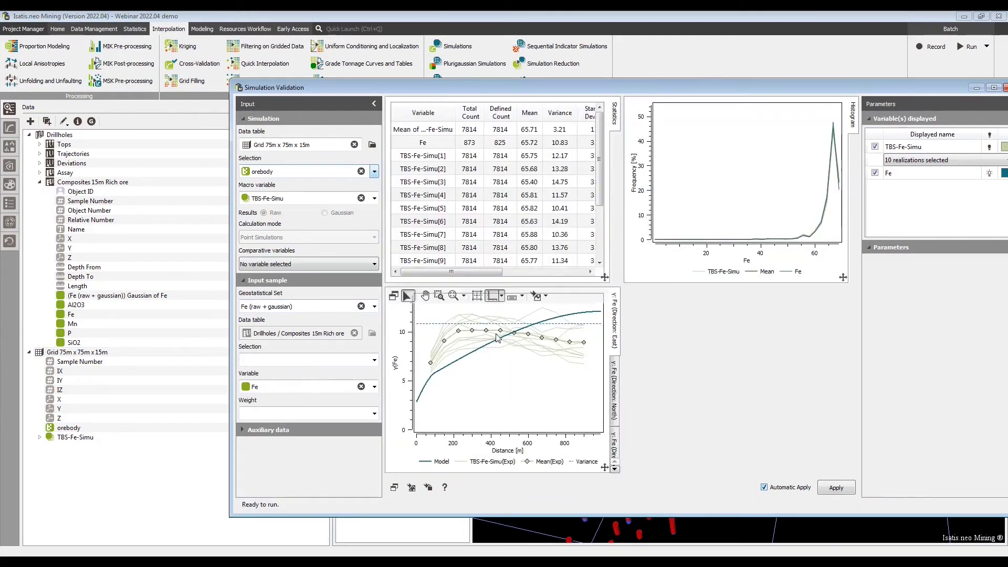
- Browse the directional variograms from Vertical through North to East
left_click_drag(526, 87, 398, 71)
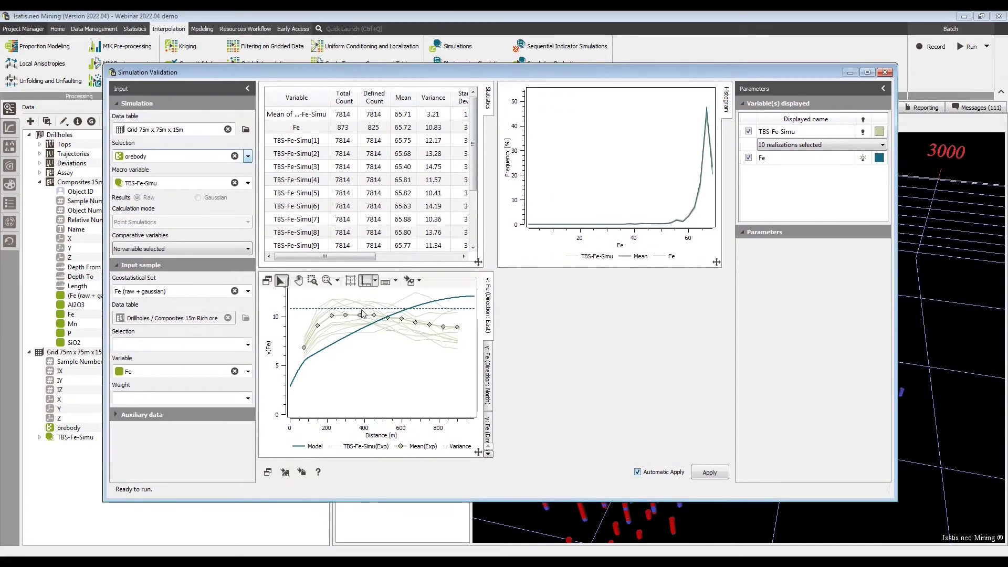
left_click(494, 325)
left_click(487, 428)
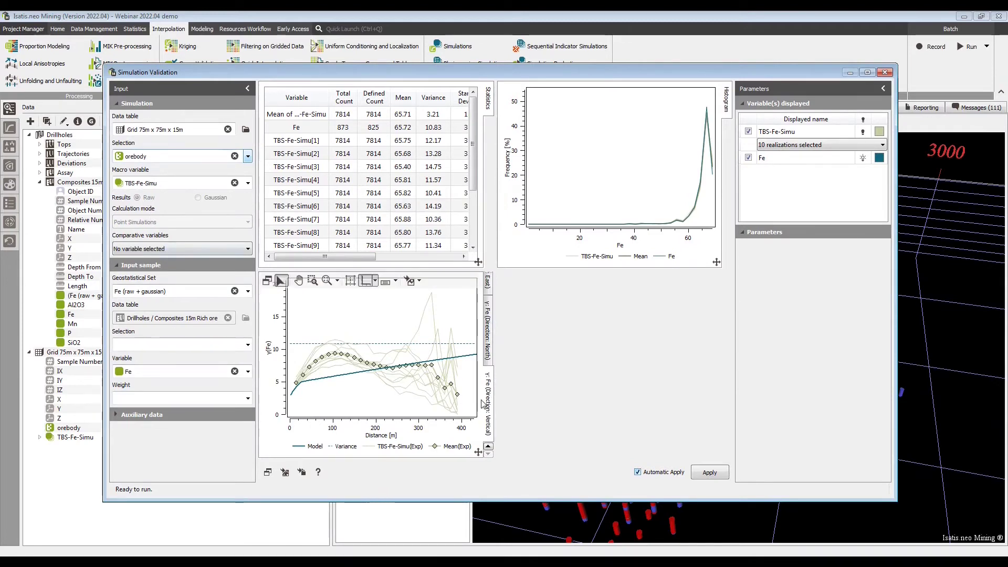
scroll(488, 402, "up", 2)
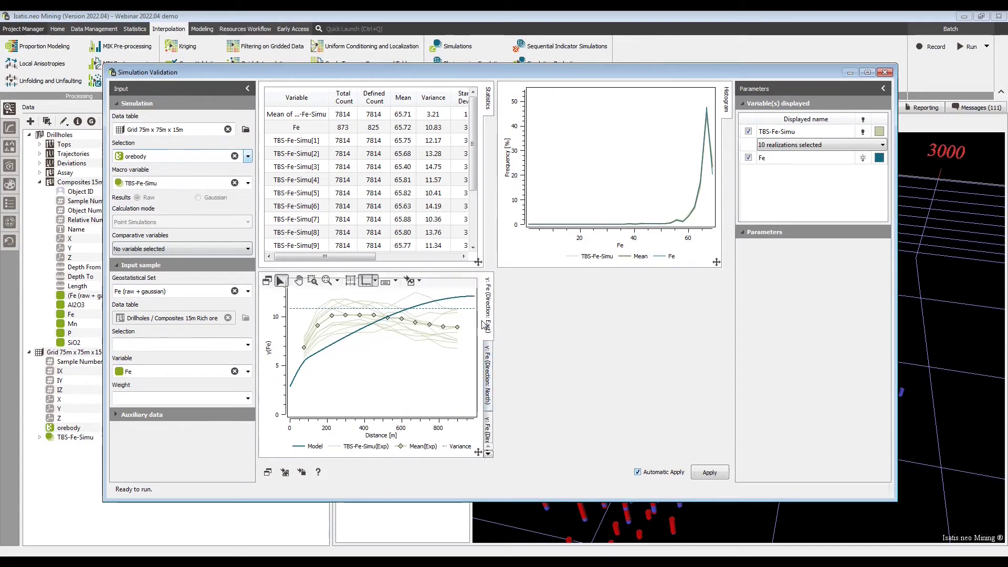
scroll(486, 327, "down", 2)
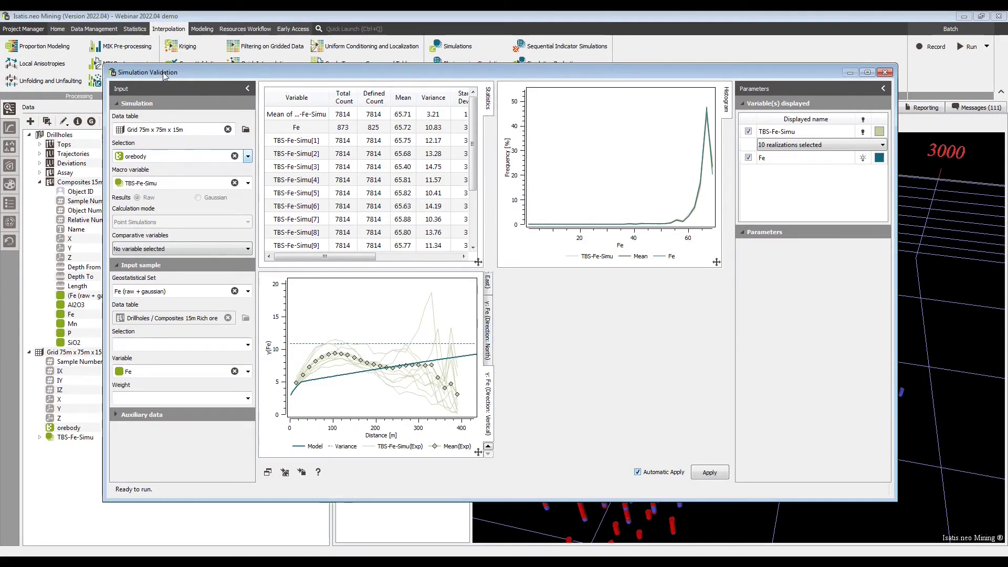
mouse_move(384, 366)
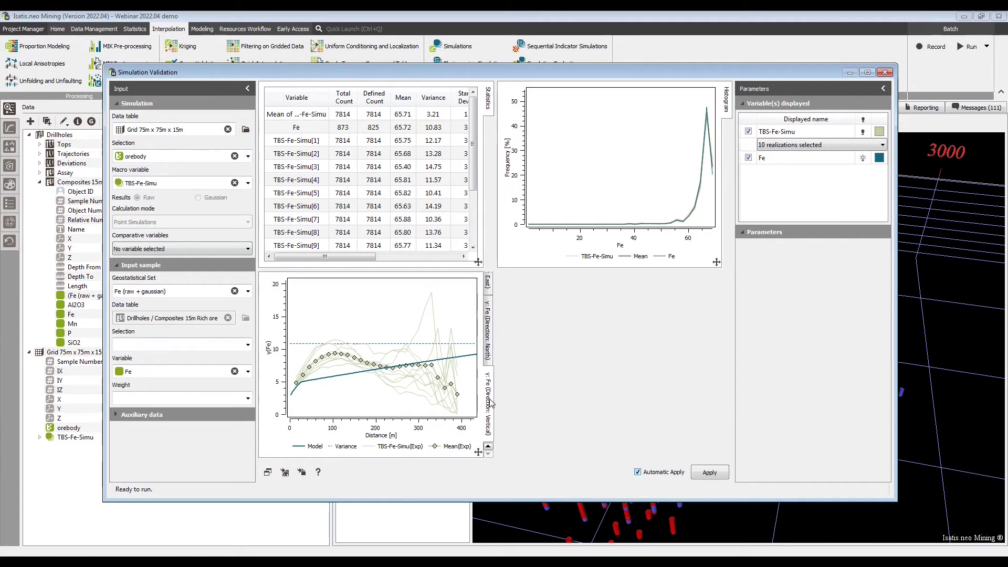
scroll(491, 403, "up", 1)
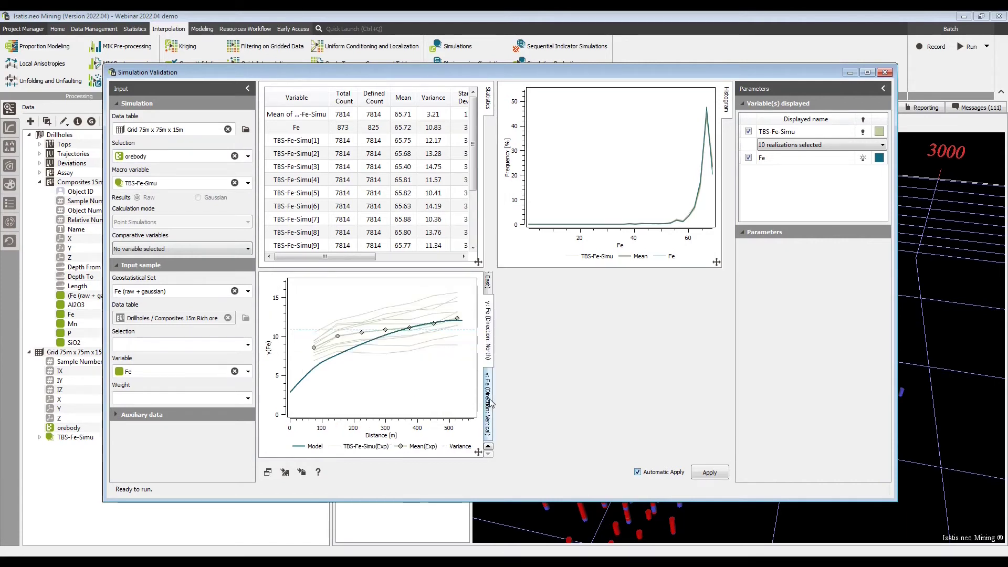
scroll(491, 404, "up", 1)
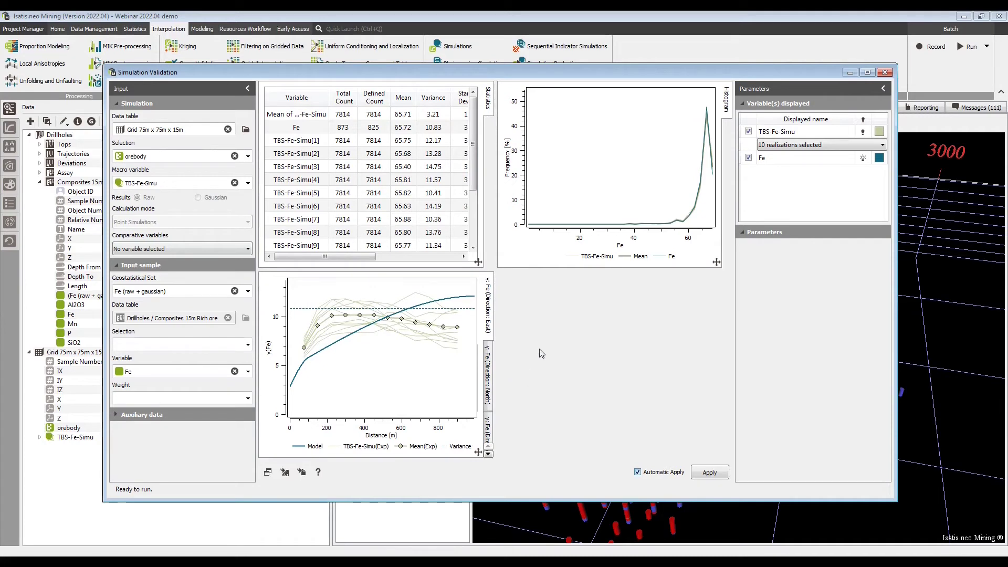
- Set the Fe histogram's lower bound to 40
left_click(631, 144)
double_click(811, 252)
type("40")
key("Return")
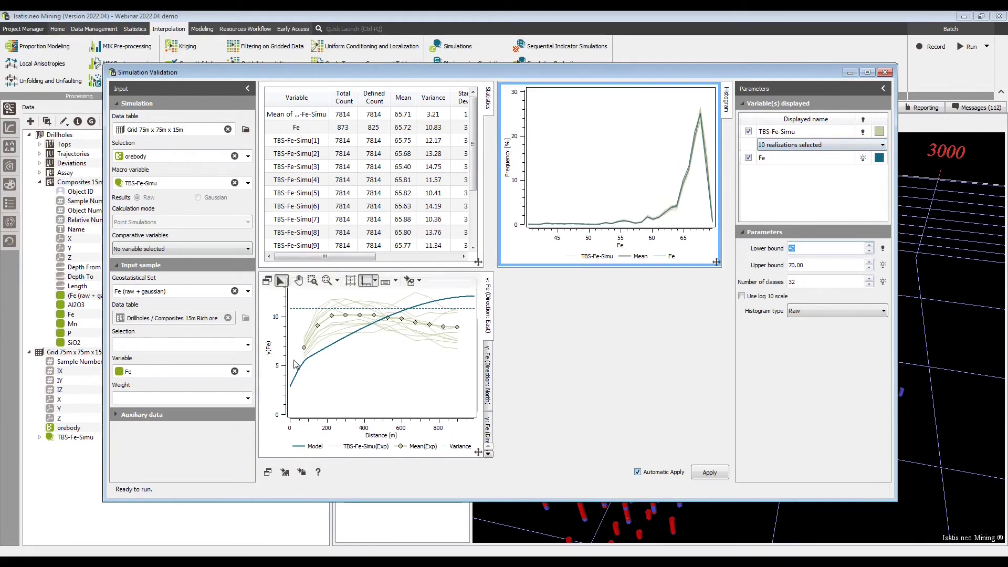
- Show simulations as a min/max envelope plus mean, without individual realizations, on a cumulative histogram
left_click(791, 150)
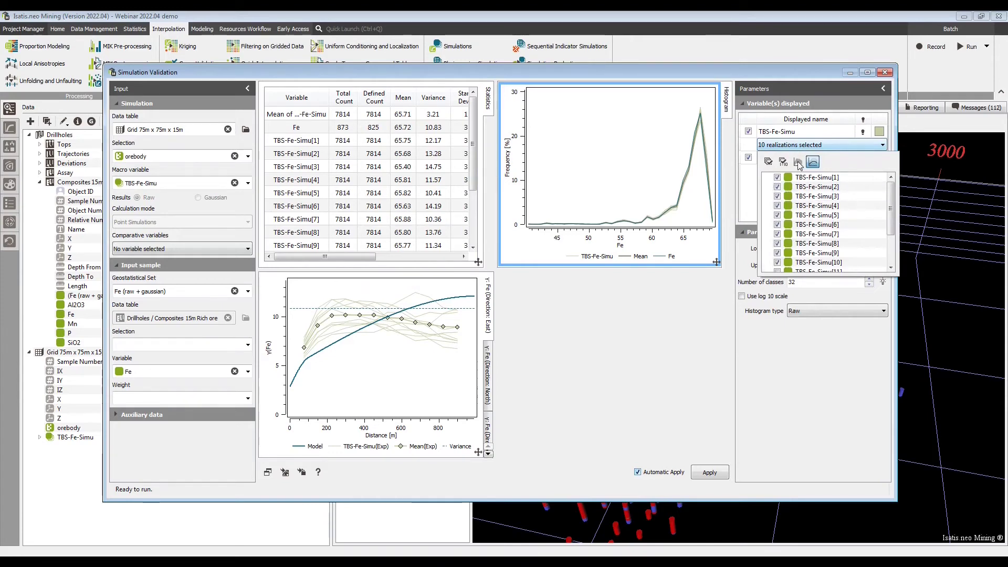
left_click(798, 162)
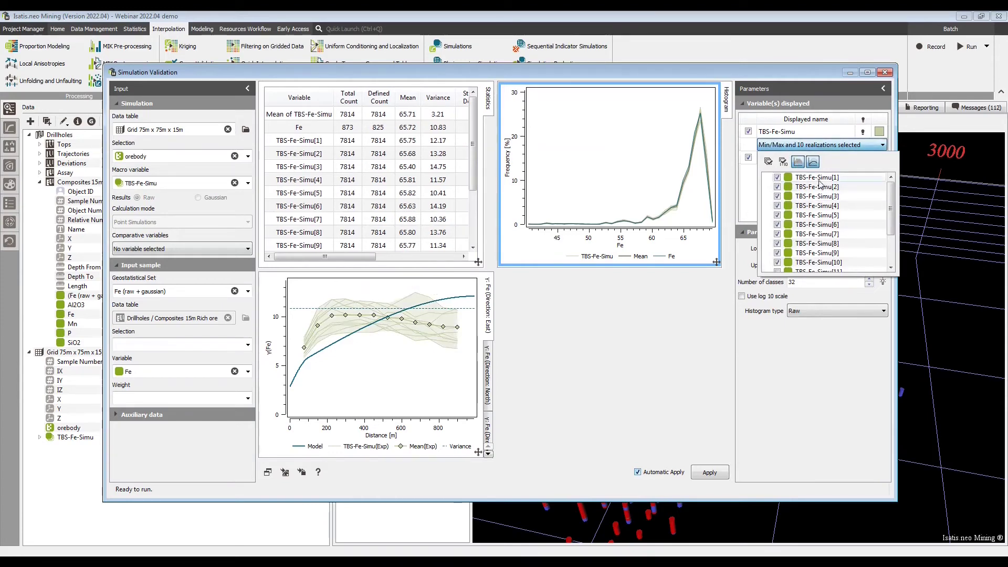
left_click(769, 163)
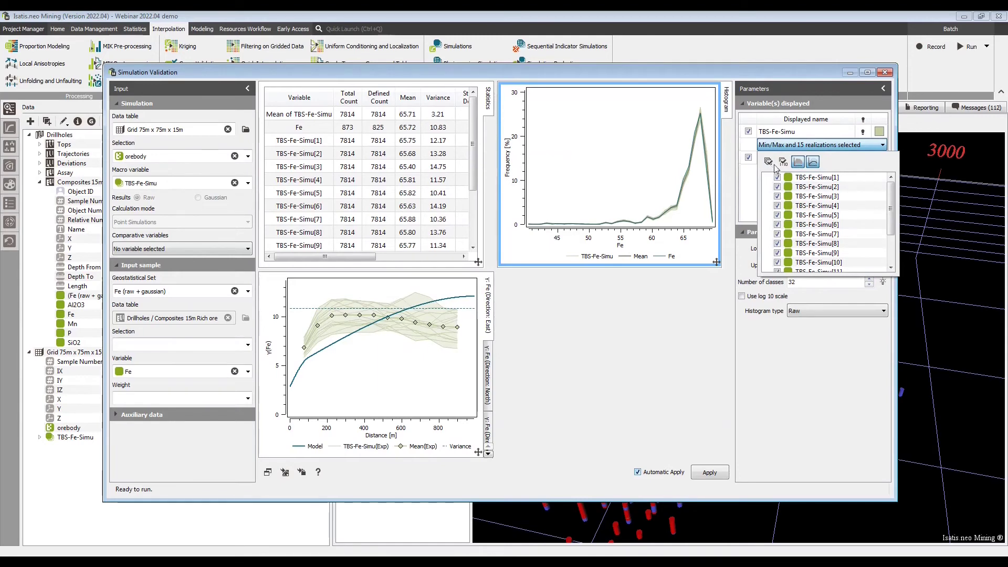
left_click(769, 163)
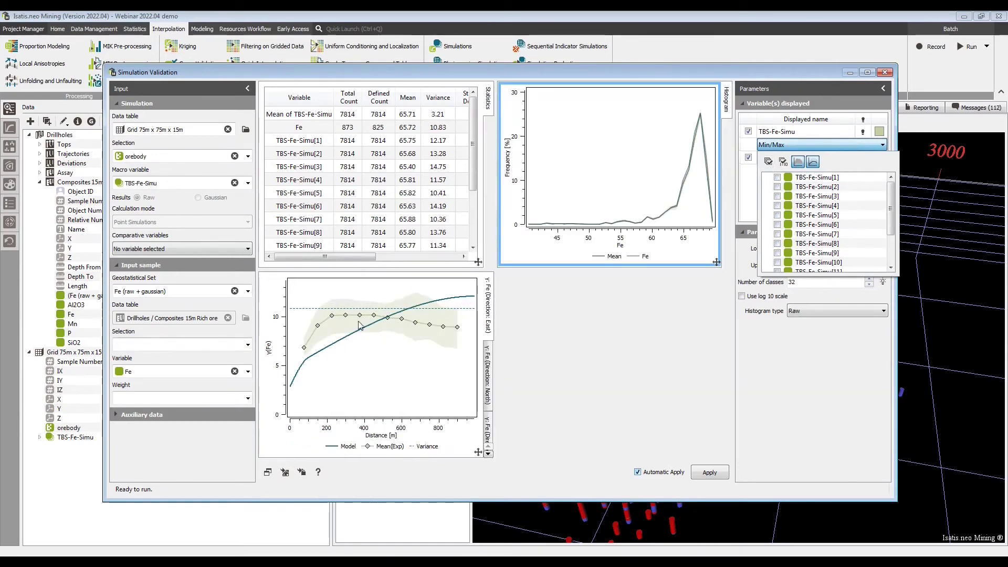
left_click(815, 162)
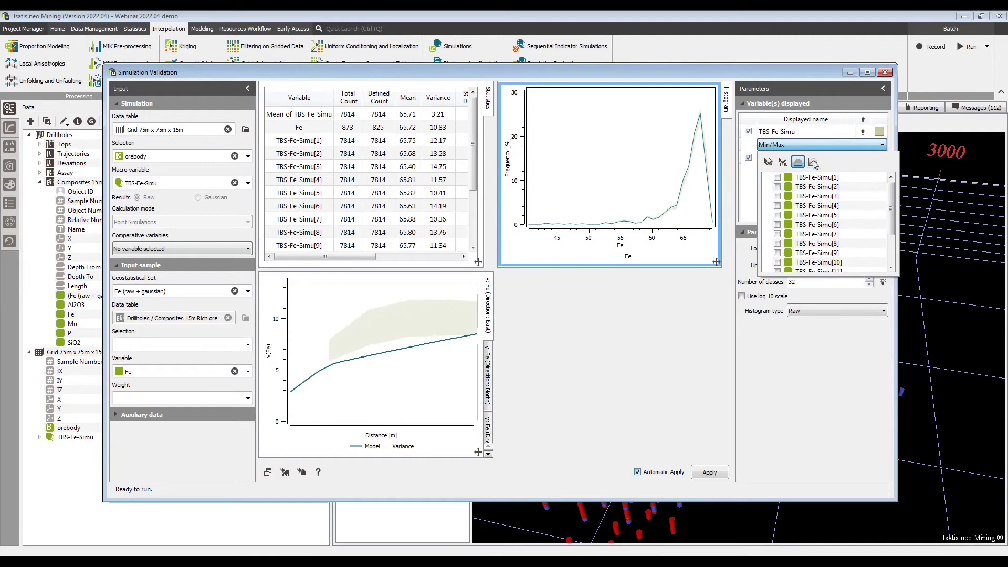
left_click(813, 161)
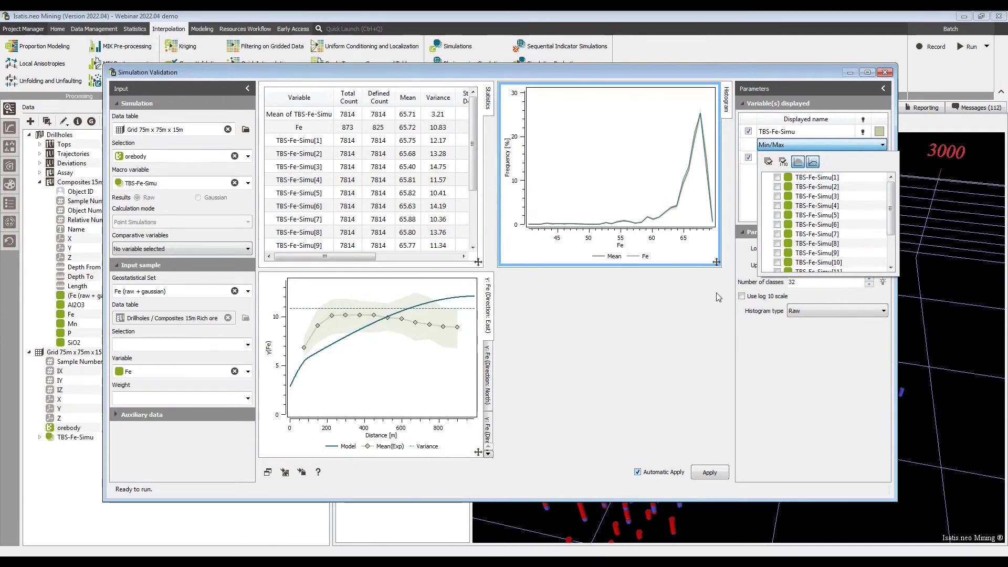
left_click(771, 361)
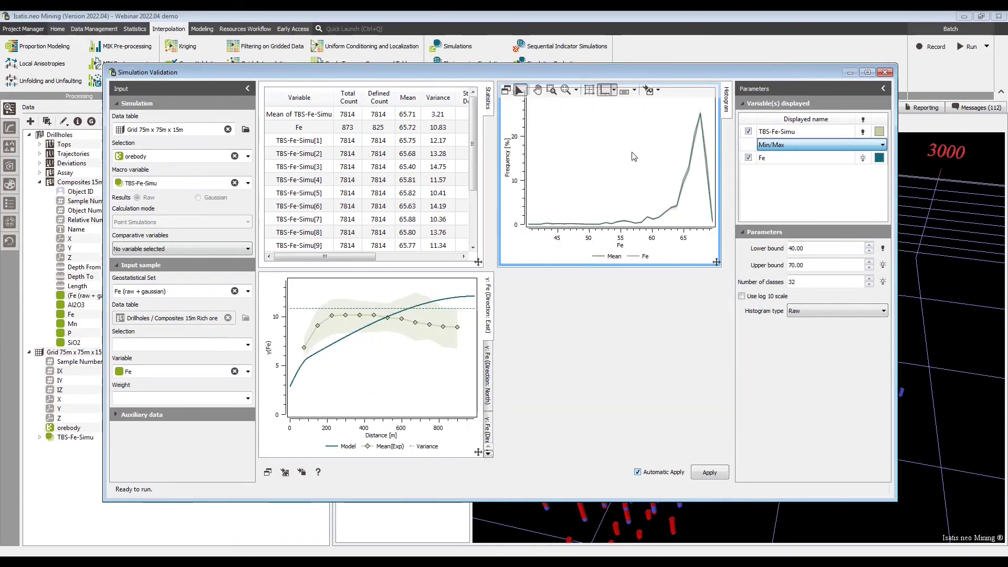
left_click(806, 312)
left_click(804, 327)
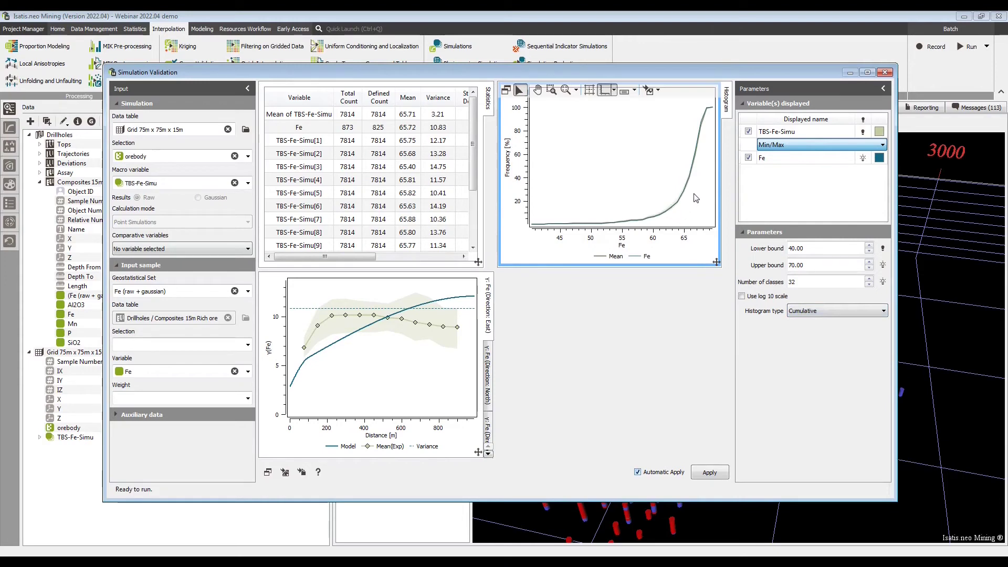
- Undock the histogram and recolour the TBS-Fe-Simu display dark grey
left_click(506, 90)
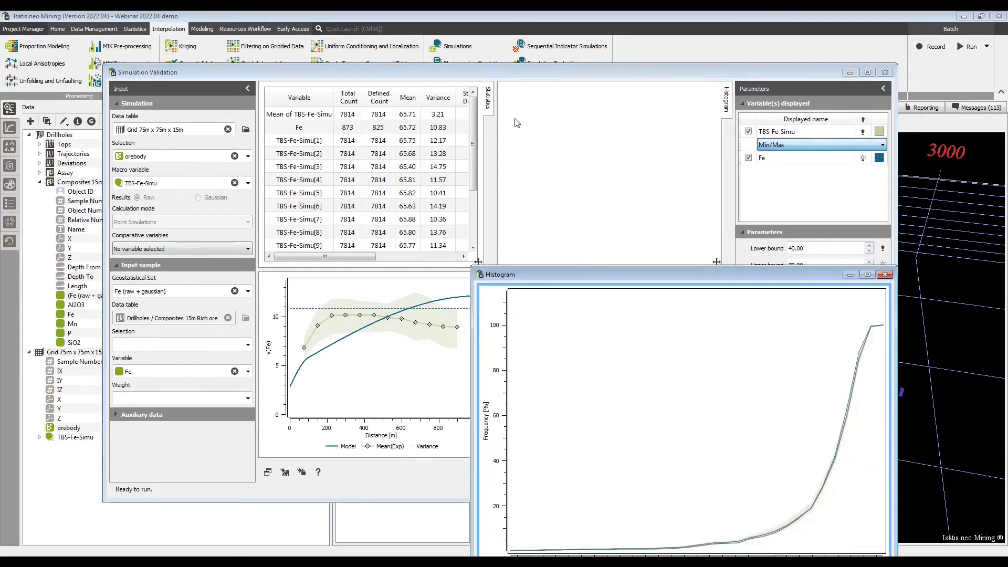
left_click_drag(588, 274, 398, 71)
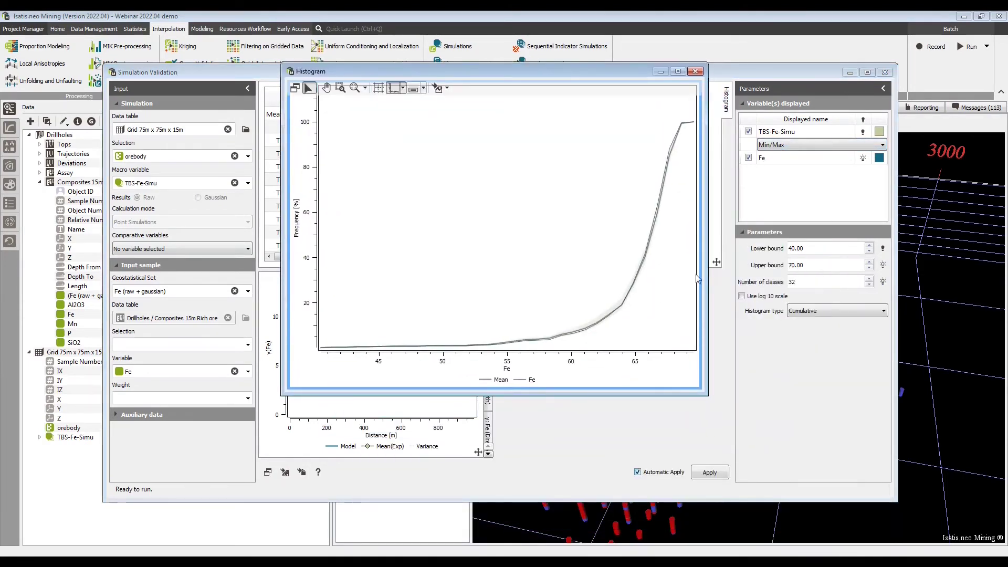
left_click(879, 131)
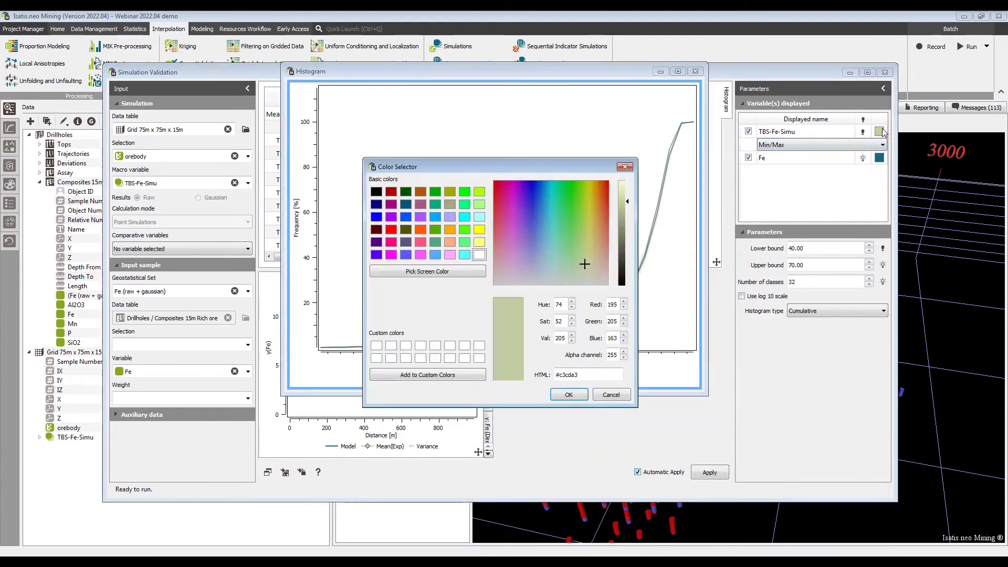
left_click(620, 251)
left_click(573, 395)
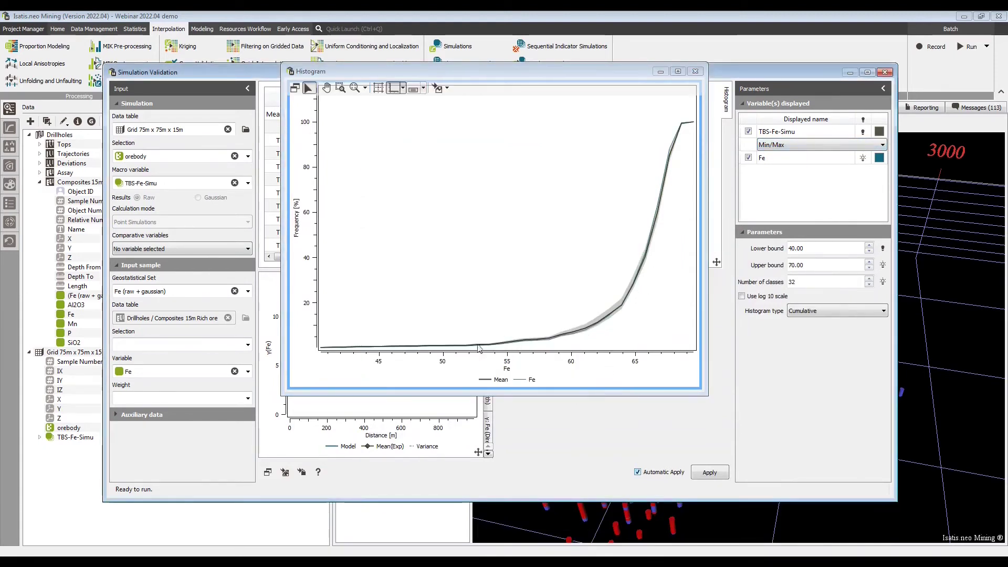
- Dock the histogram back and close Simulation Validation
left_click(678, 71)
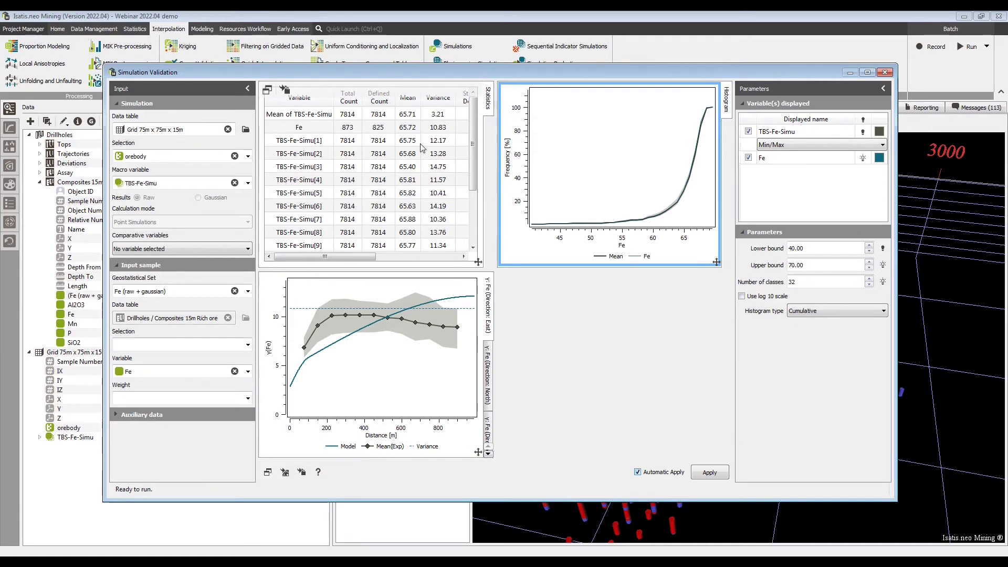
scroll(472, 132, "down", 1)
scroll(470, 129, "up", 1)
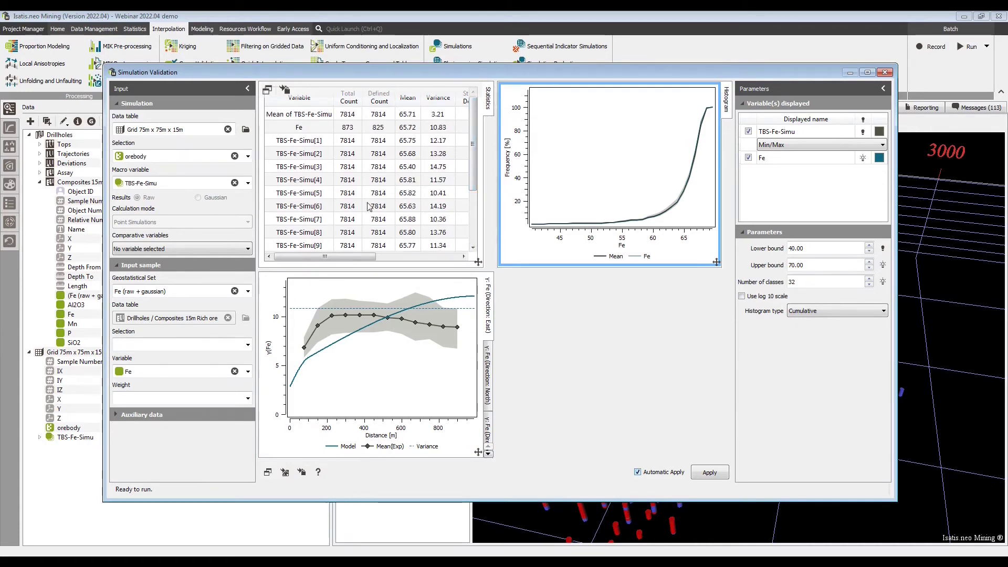
left_click(885, 72)
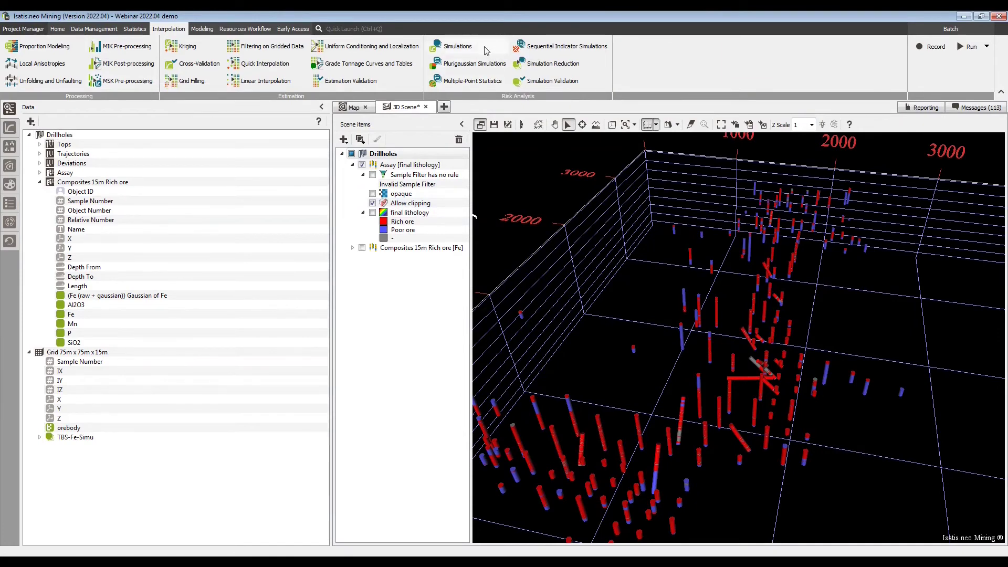
left_click(462, 47)
left_click(577, 513)
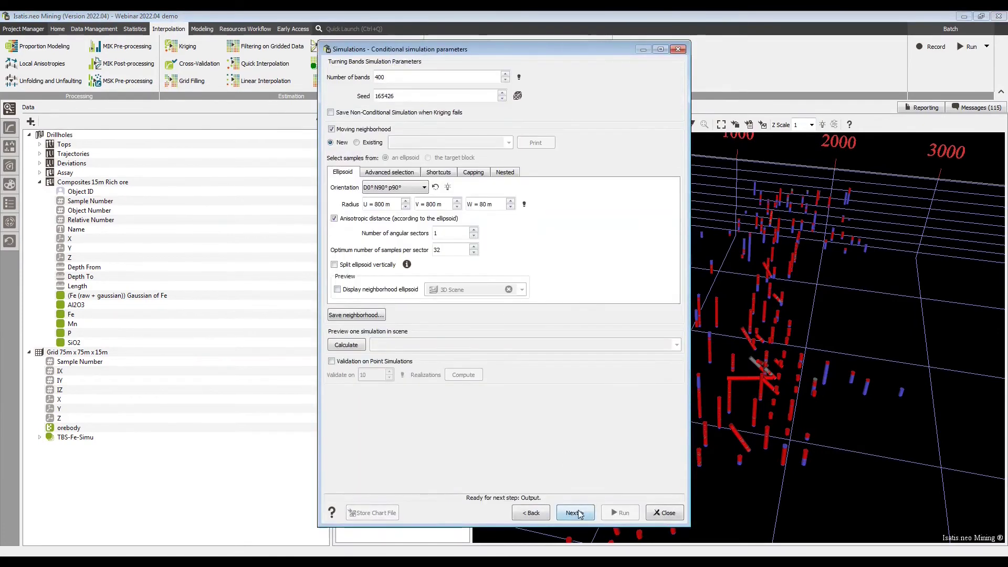
left_click(399, 173)
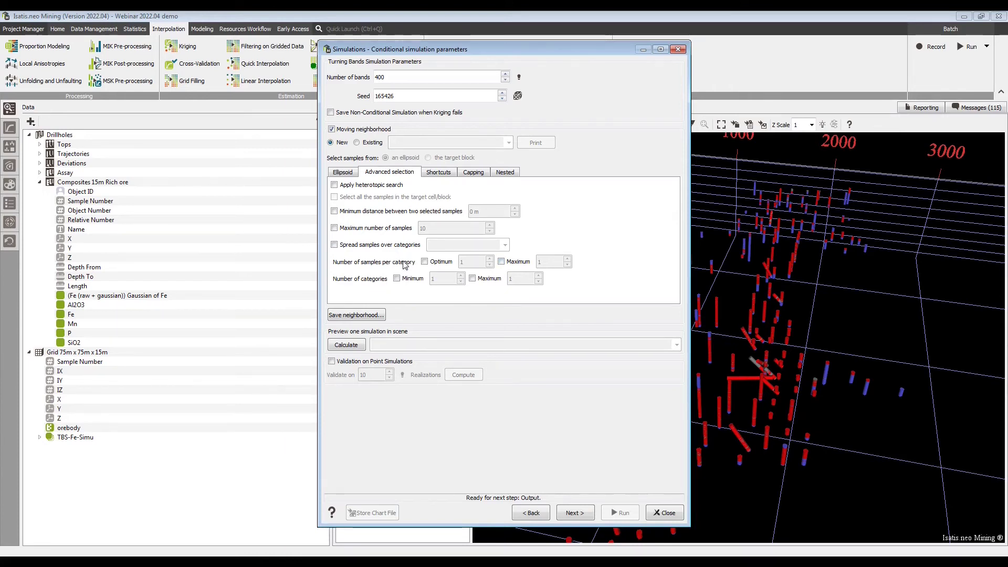
left_click(336, 245)
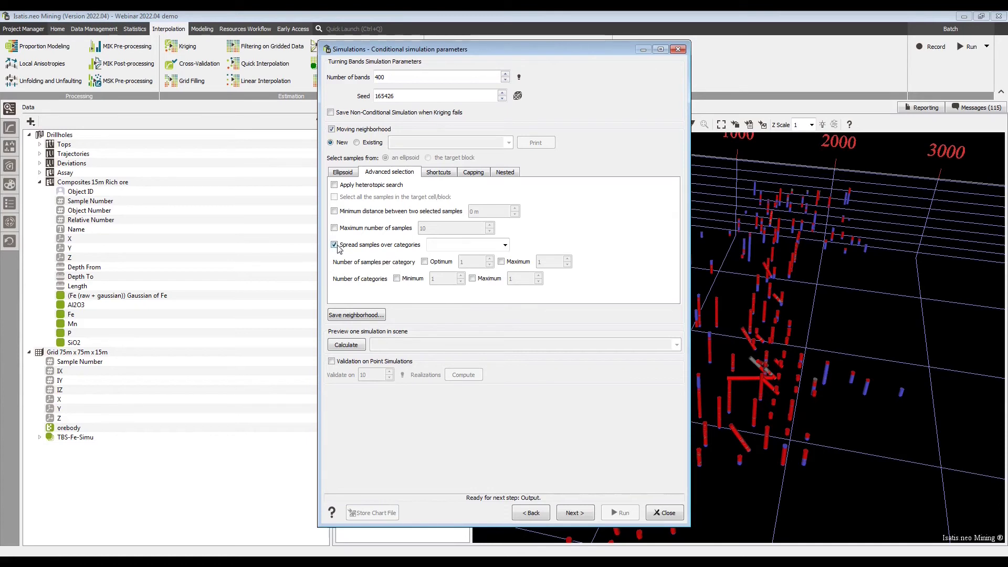
left_click(505, 245)
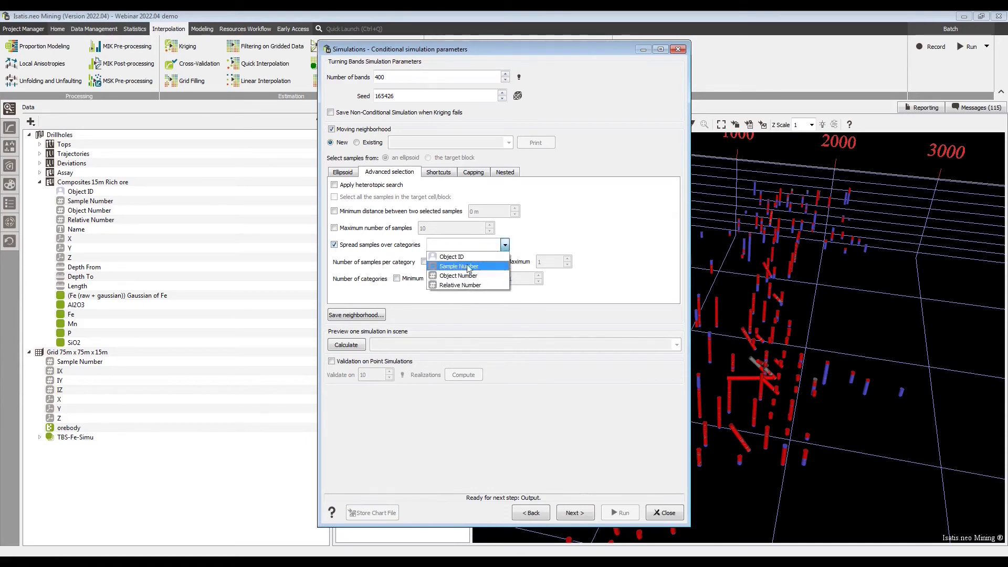
left_click(336, 245)
left_click(336, 245)
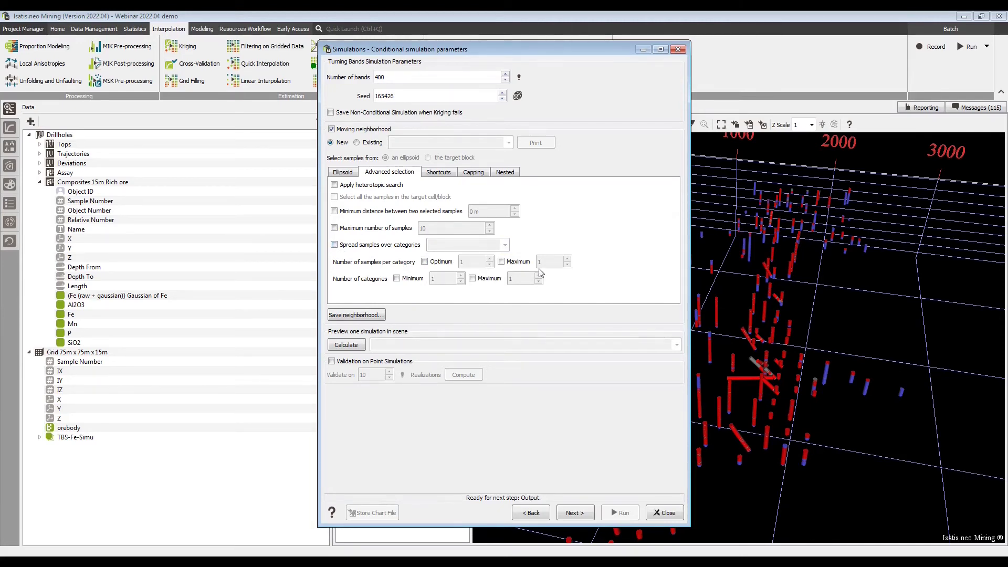
left_click(678, 48)
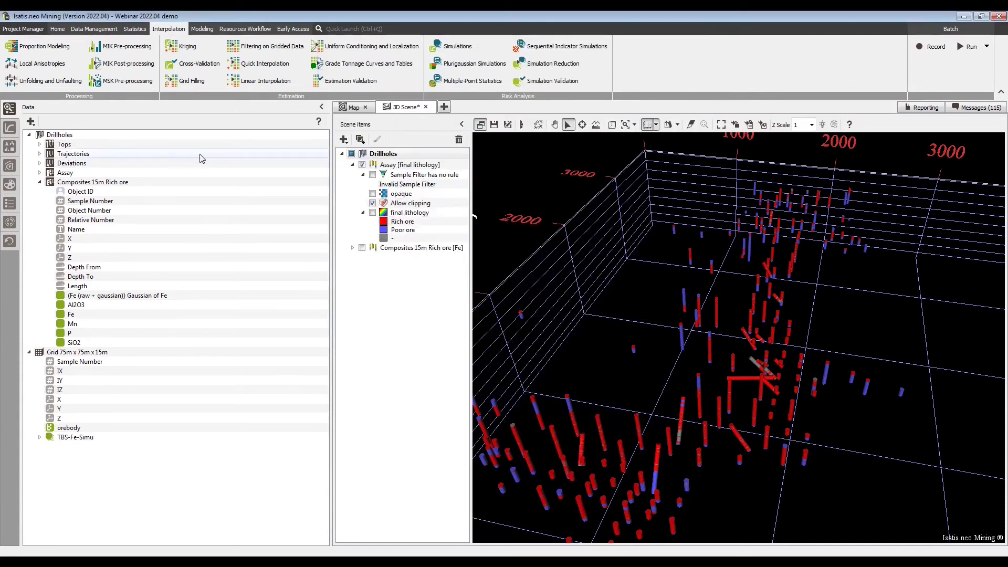
- Replace the Fe analysis items with a Mn / SiO2 variogram in exploratory data analysis, with auto-update on
left_click(135, 30)
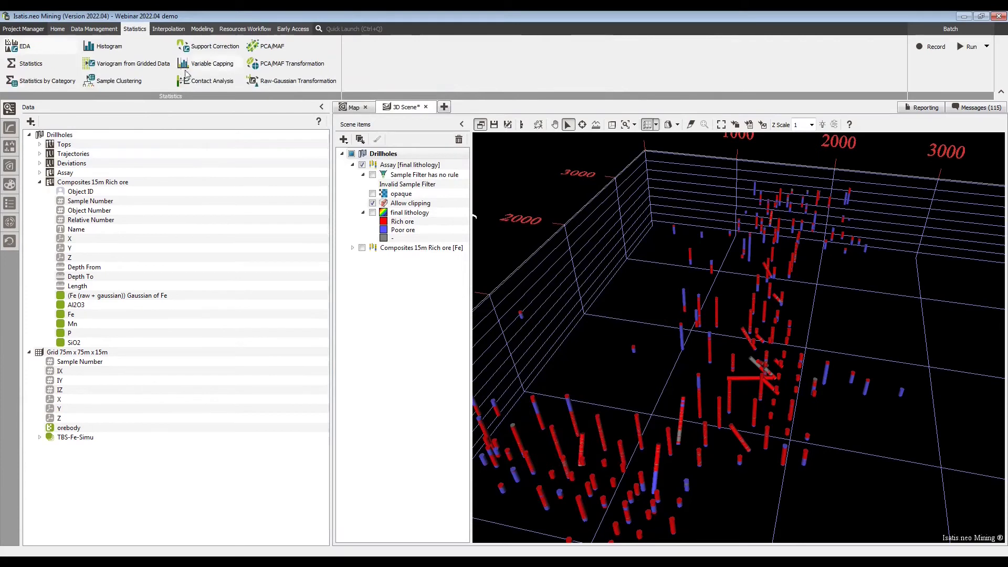
left_click(59, 50)
left_click(393, 249)
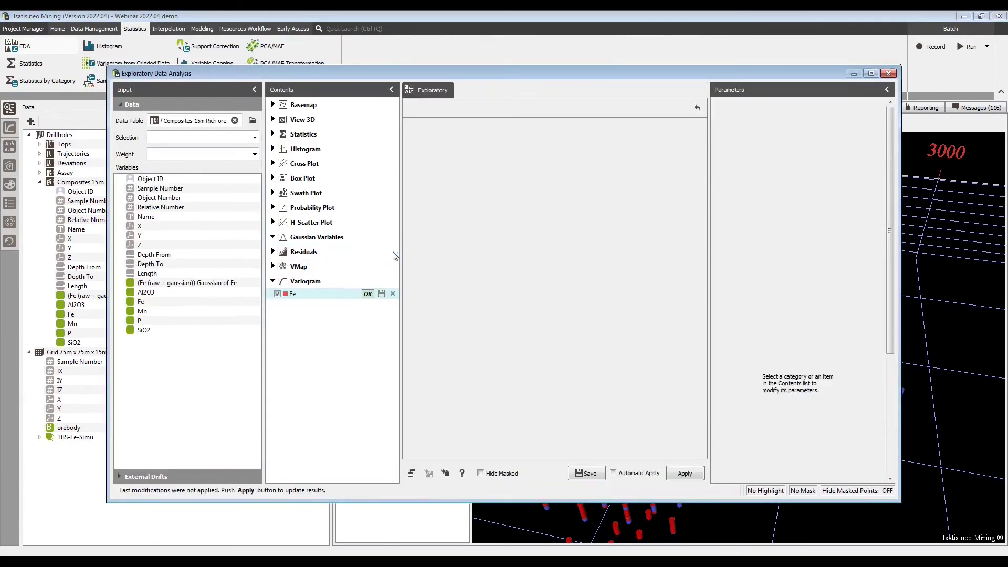
left_click(393, 292)
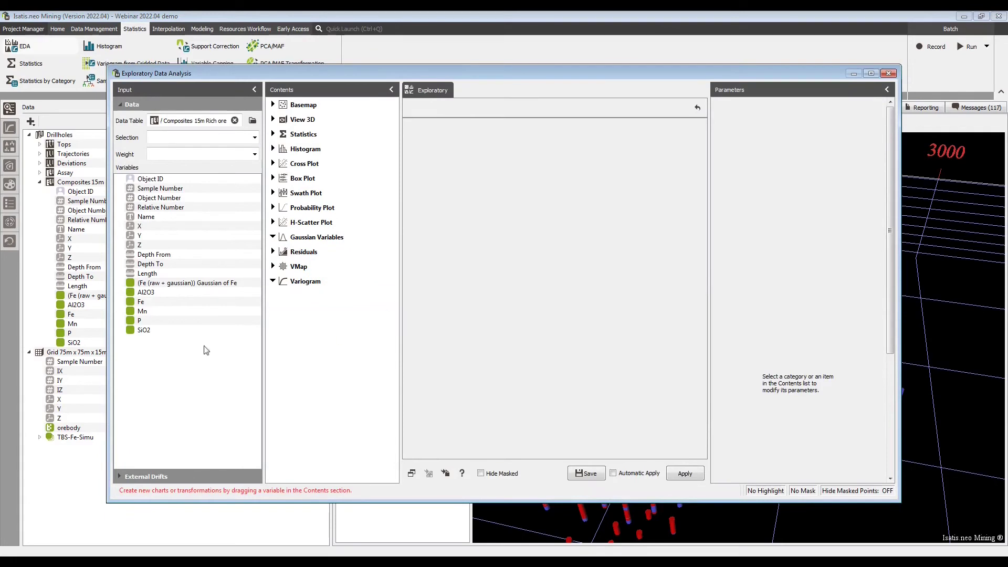
left_click(152, 311)
left_click(149, 331, "ctrl")
left_click_drag(149, 331, 307, 283)
left_click(638, 473)
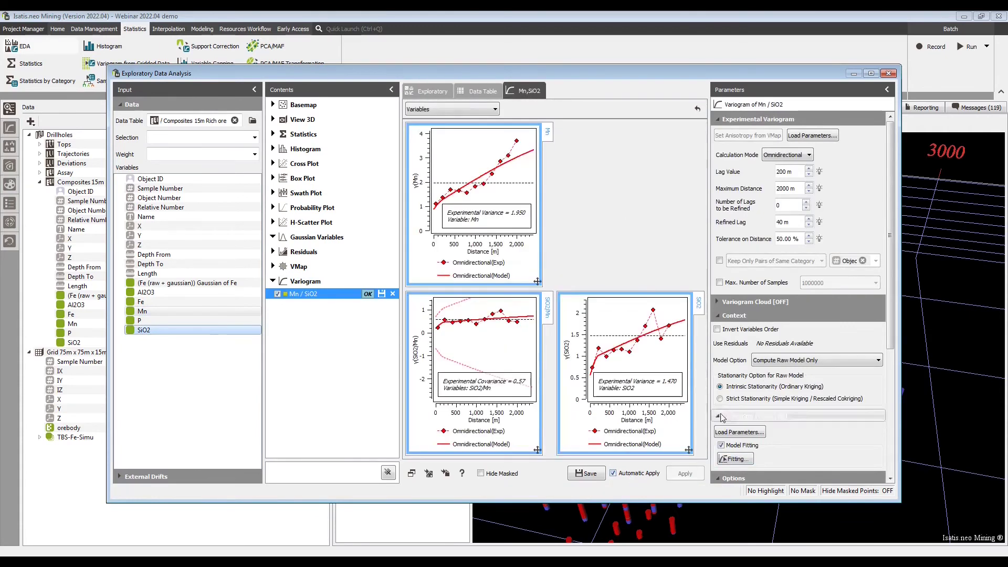
- Fit a normalized model to the Mn / SiO2 variogram and save it as Mn-SiO2 (raw)
left_click(735, 459)
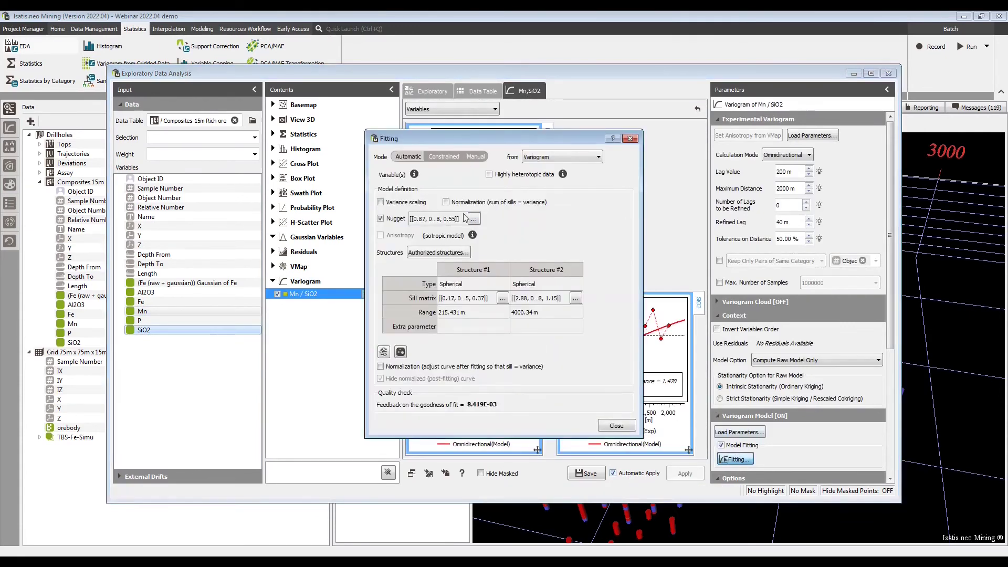
left_click(446, 201)
left_click_drag(474, 147, 264, 118)
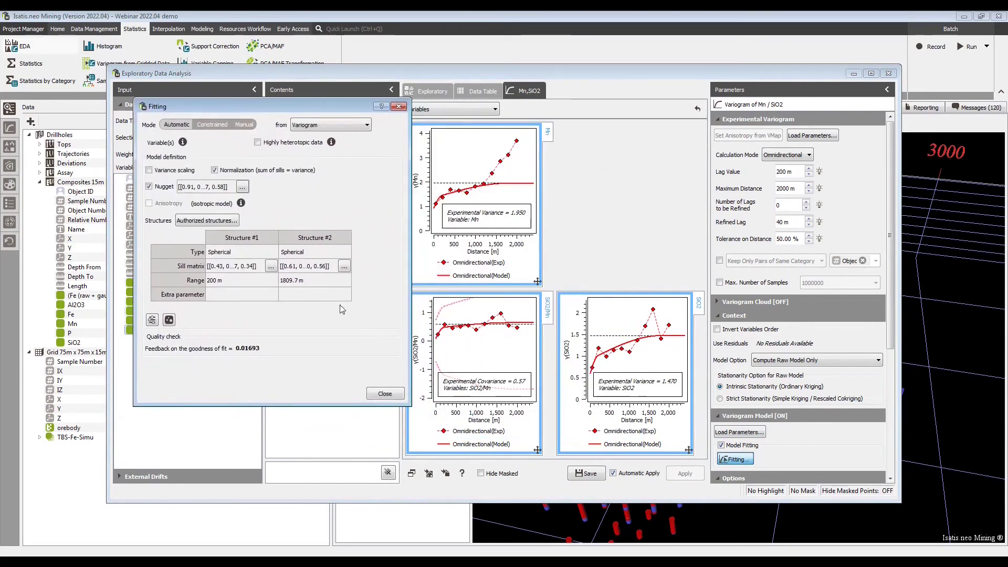
left_click(395, 397)
left_click(599, 475)
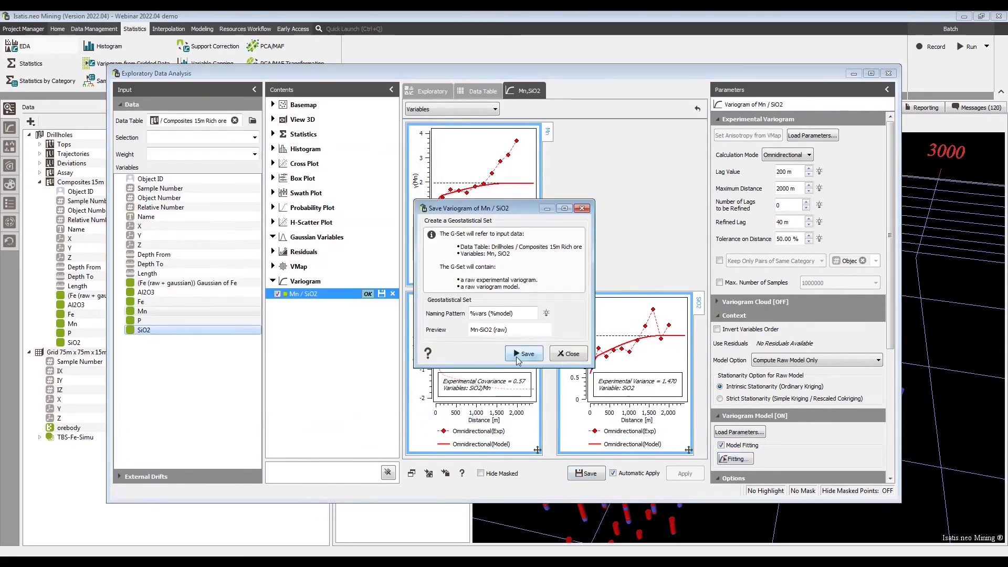
left_click(523, 353)
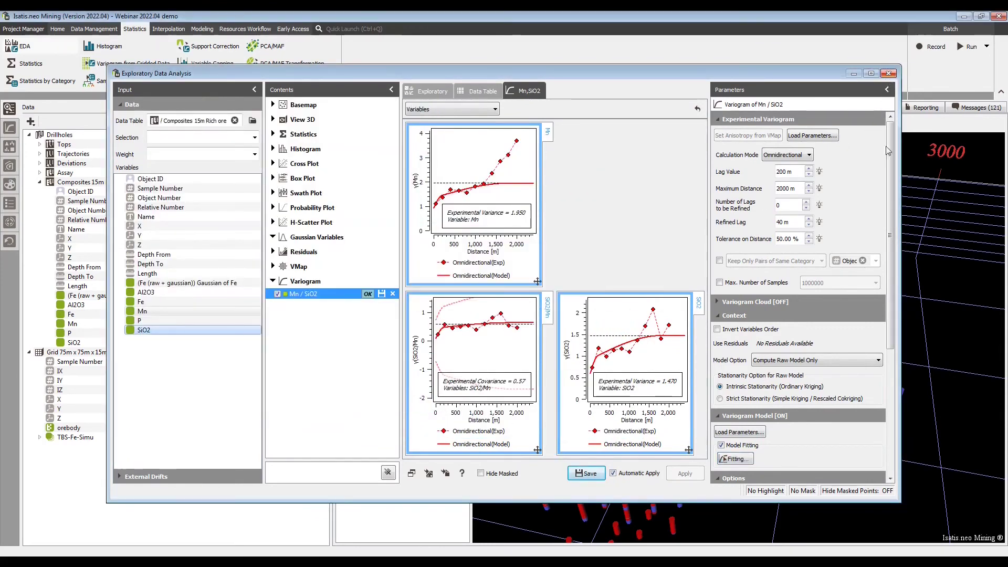
left_click(888, 73)
left_click(169, 29)
- Block-krige Mn-SiO2 (raw) onto the orebody selection of Grid 75m x 75m x 15m
left_click(188, 46)
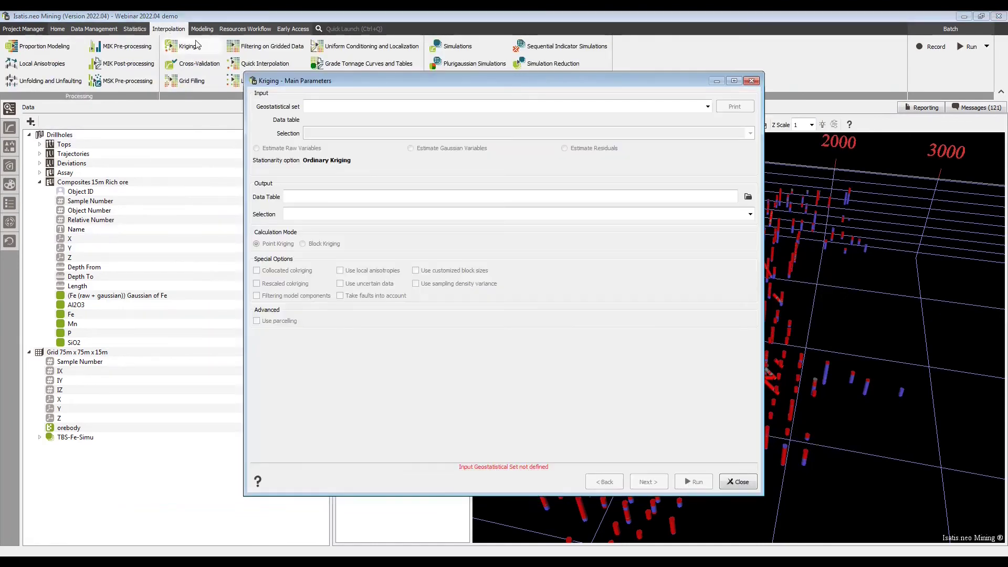
left_click(708, 107)
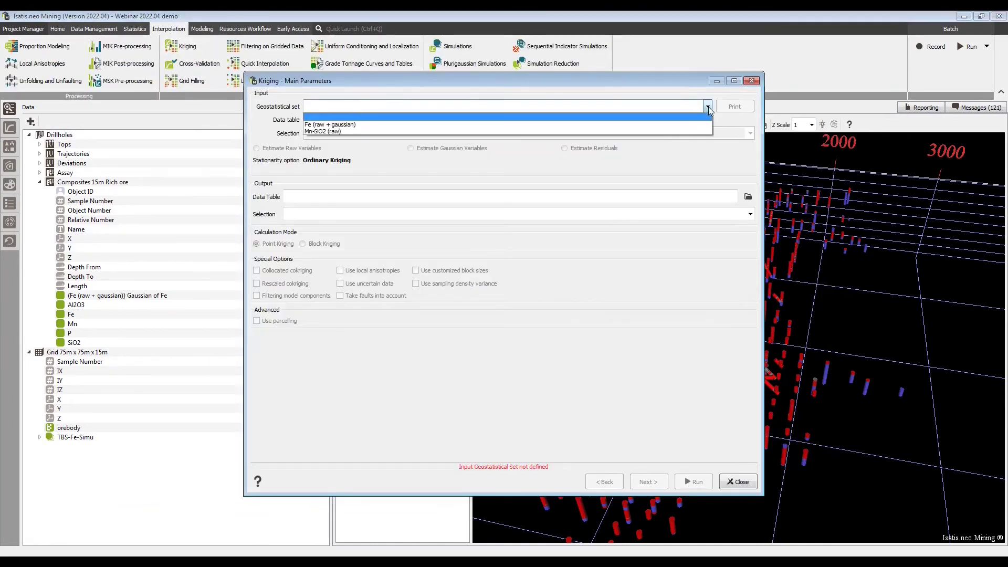
left_click(677, 131)
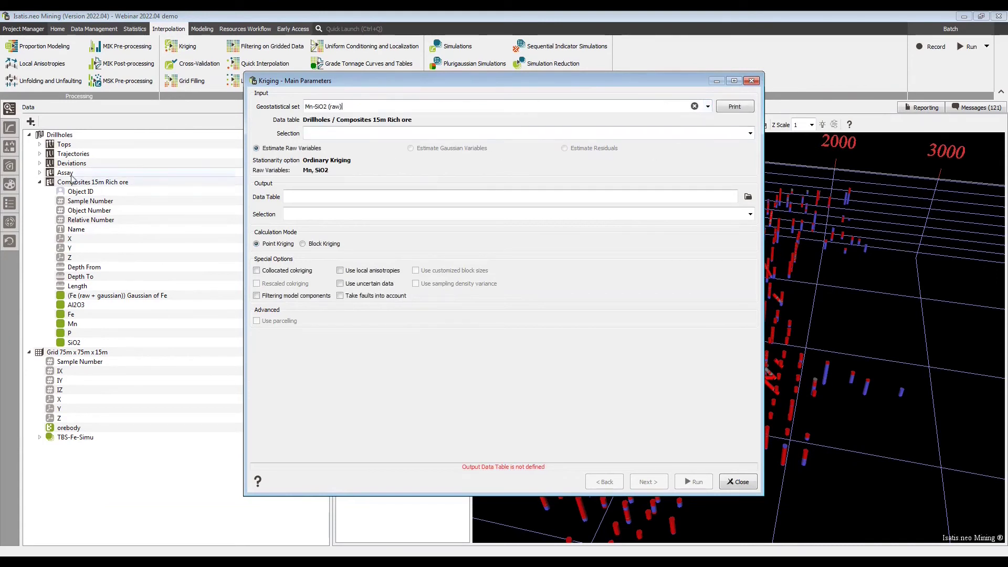
left_click_drag(71, 352, 326, 199)
left_click(751, 213)
left_click(646, 227)
left_click(318, 243)
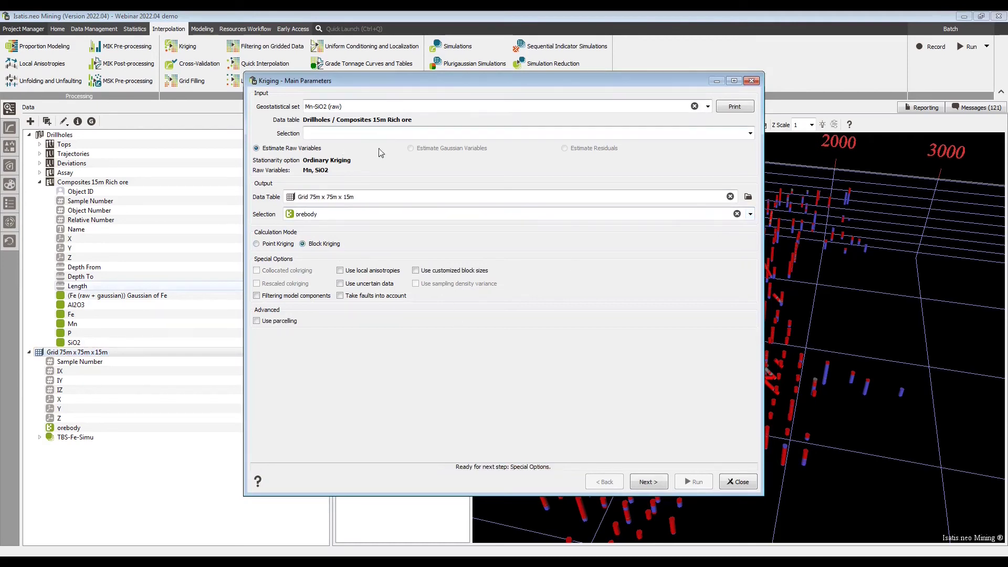
left_click(647, 482)
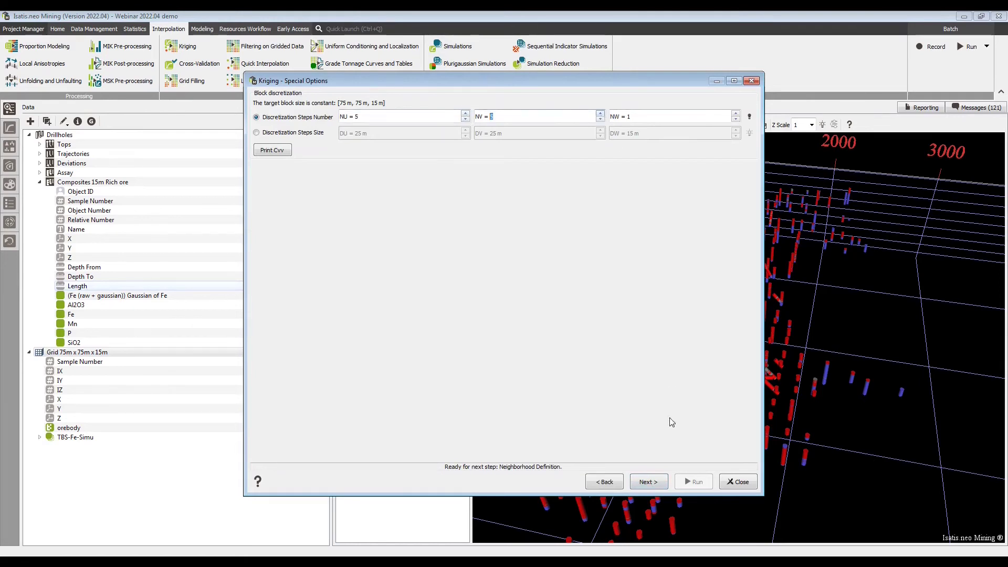
left_click(650, 482)
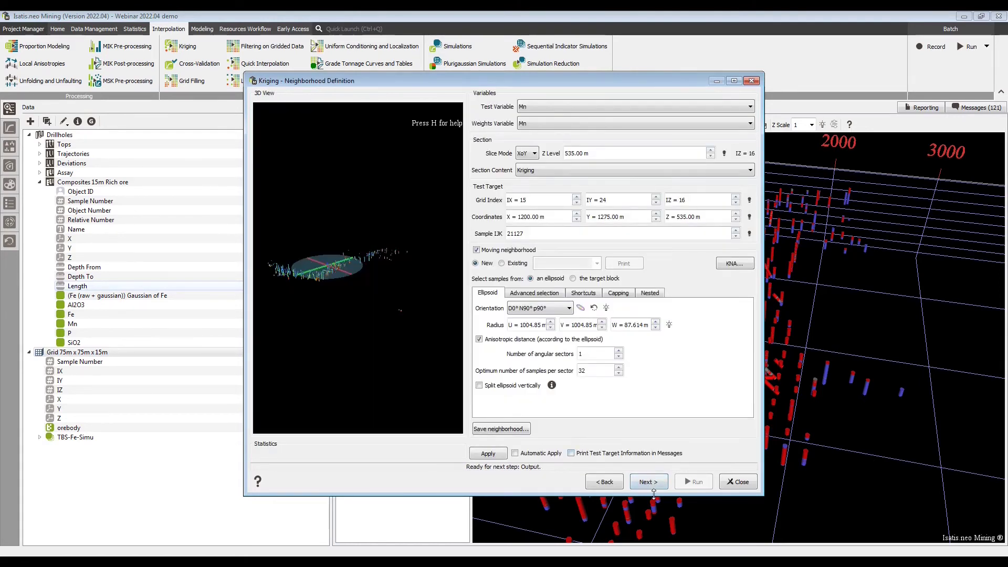
left_click(654, 483)
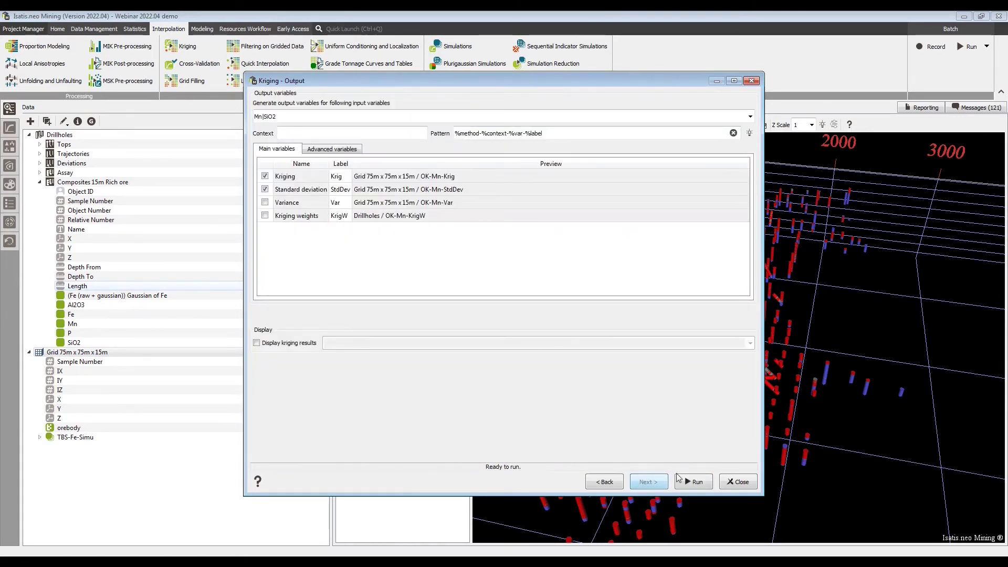
left_click(696, 484)
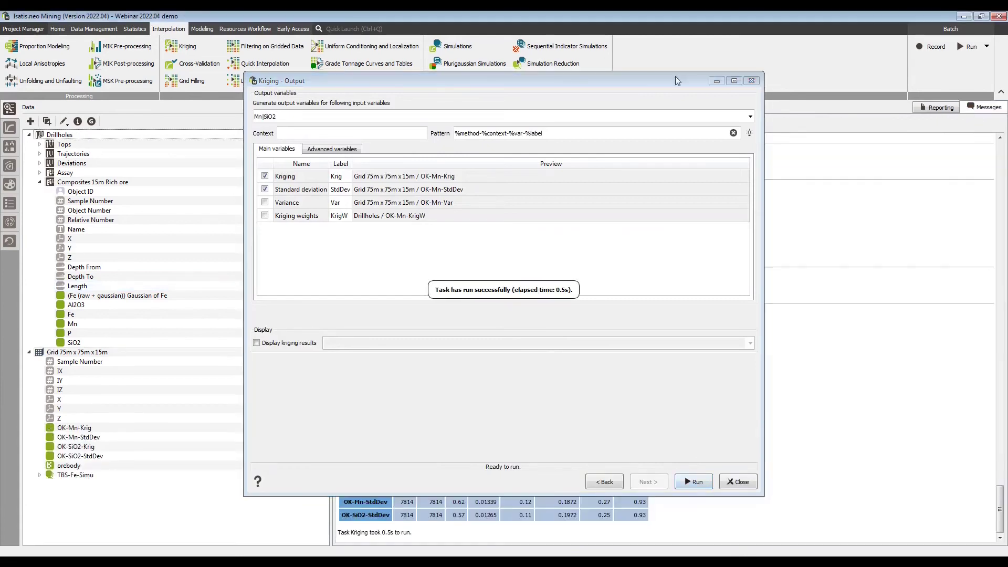
- Inspect the report's negative minimum estimates, -0.01 for Mn and -0.13 for SiO2, then close the output
left_click_drag(538, 76, 981, 81)
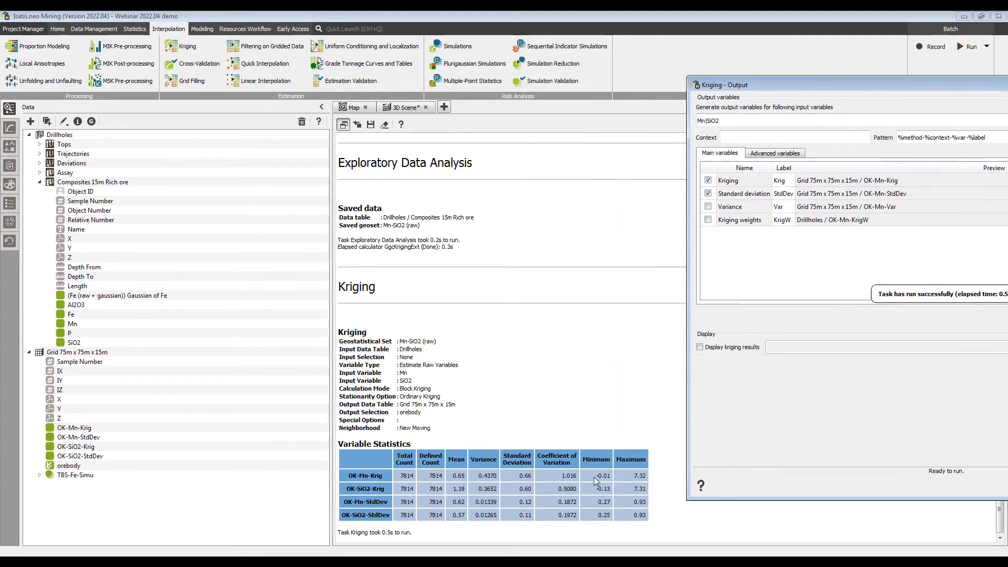
left_click_drag(593, 477, 609, 513)
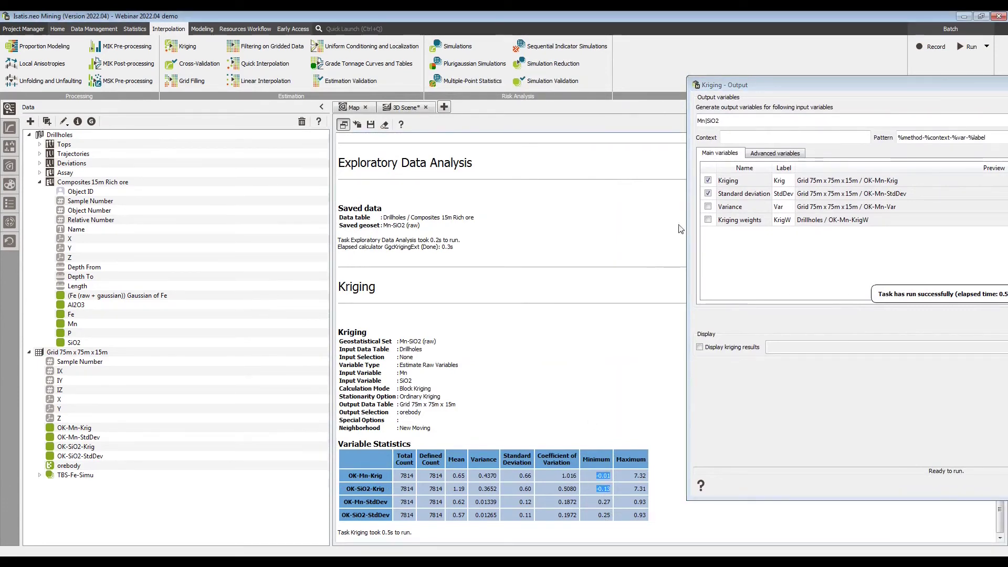
left_click_drag(755, 84, 496, 39)
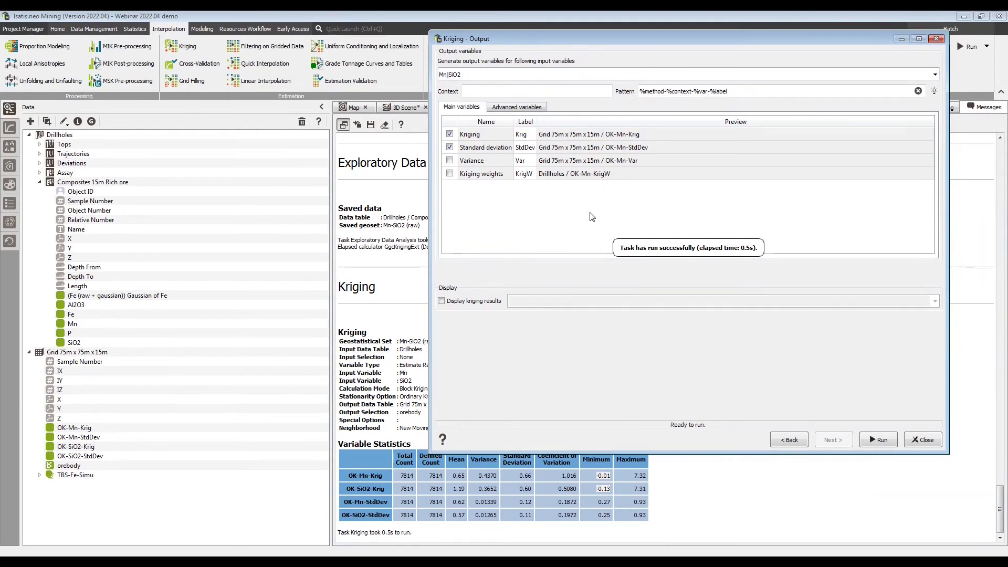
double_click(372, 489)
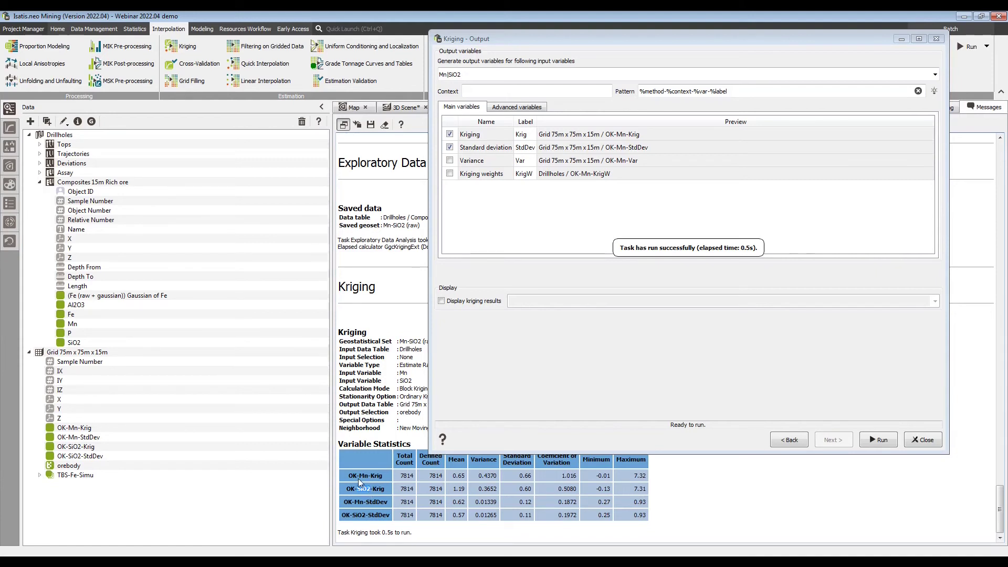
left_click(364, 478)
left_click(916, 441)
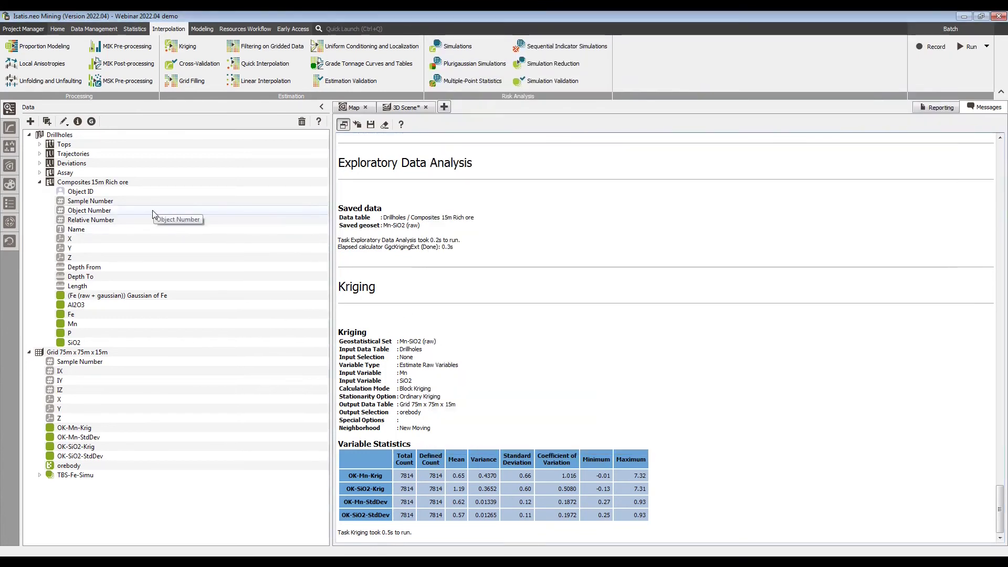
- Switch the Mn-SiO2 (raw) set to Simple Kriging with global means Mn 0.55 and SiO2 1.05
left_click(9, 128)
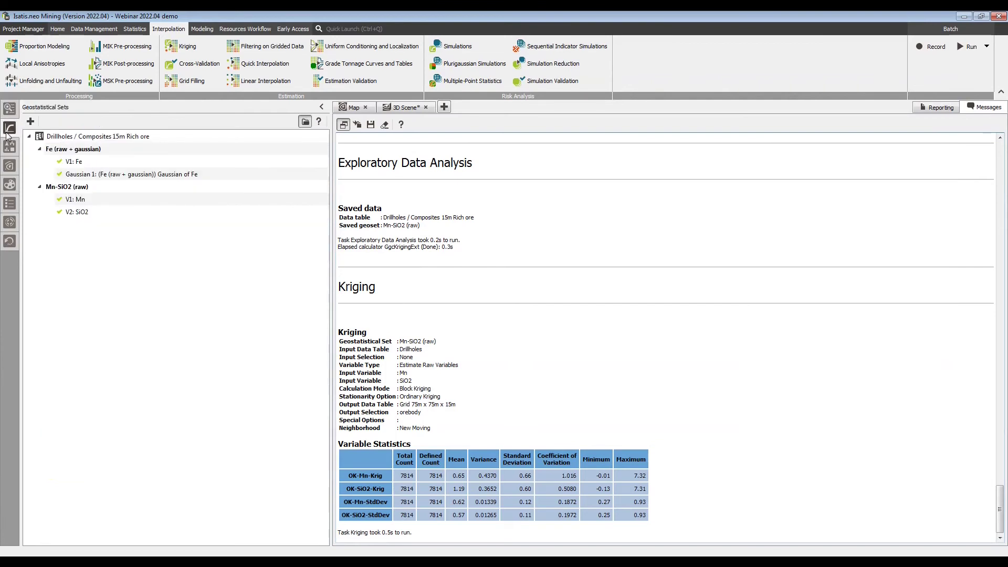
right_click(71, 188)
mouse_move(118, 229)
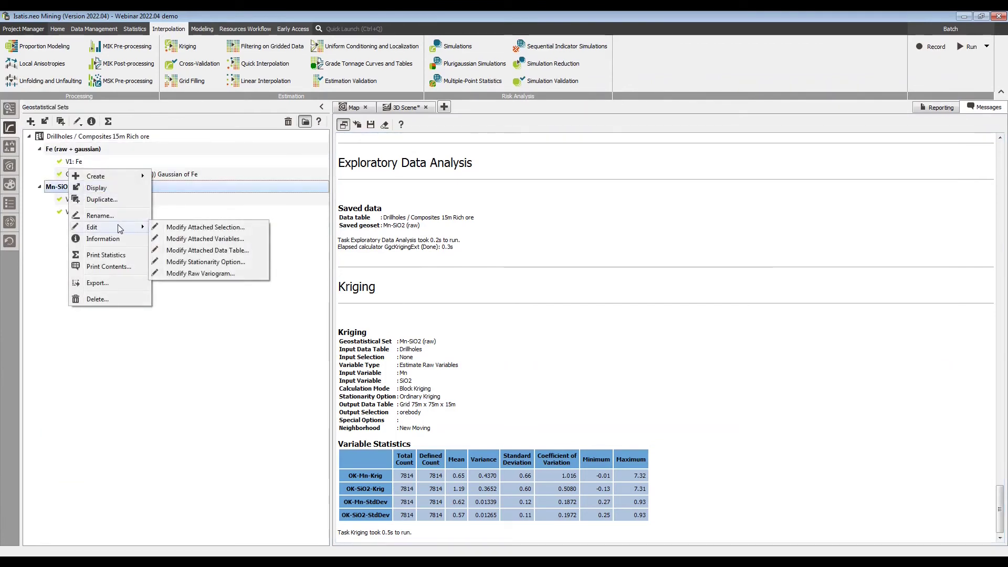
left_click(192, 263)
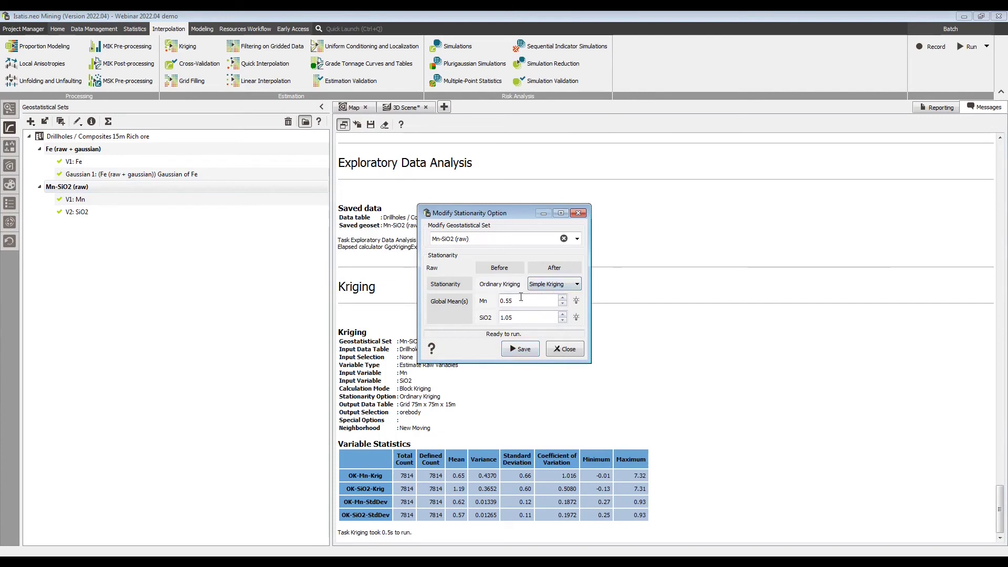
left_click(519, 349)
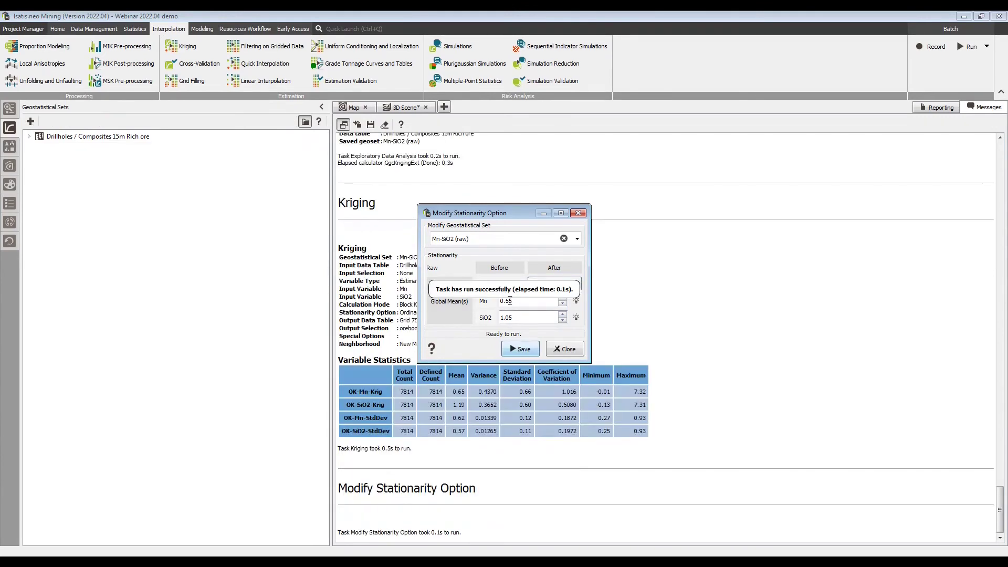
left_click(566, 350)
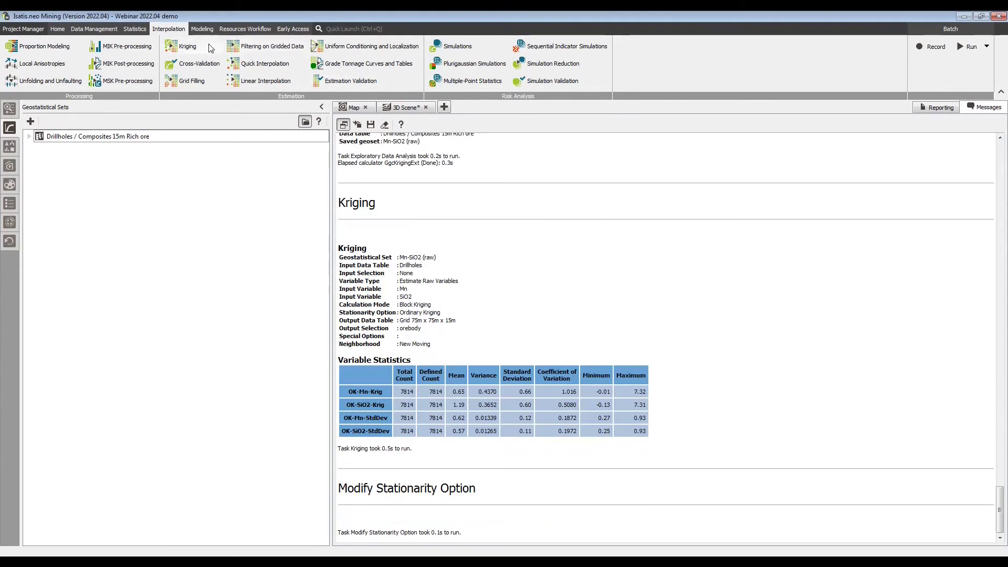
- Rerun kriging with rescaled cokriging enabled to produce RCK-Mn and RCK-SiO2 estimates
left_click(188, 47)
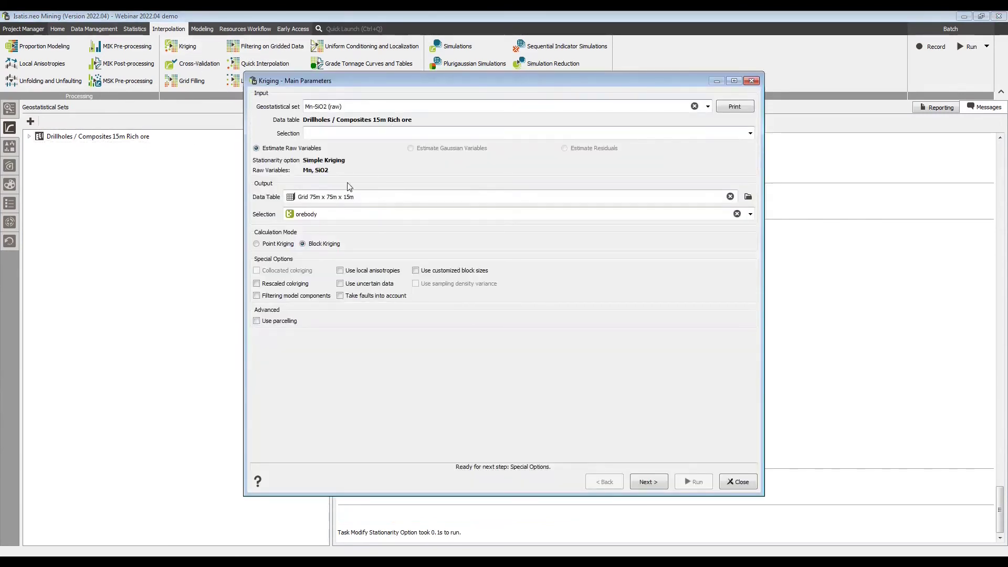
left_click(285, 286)
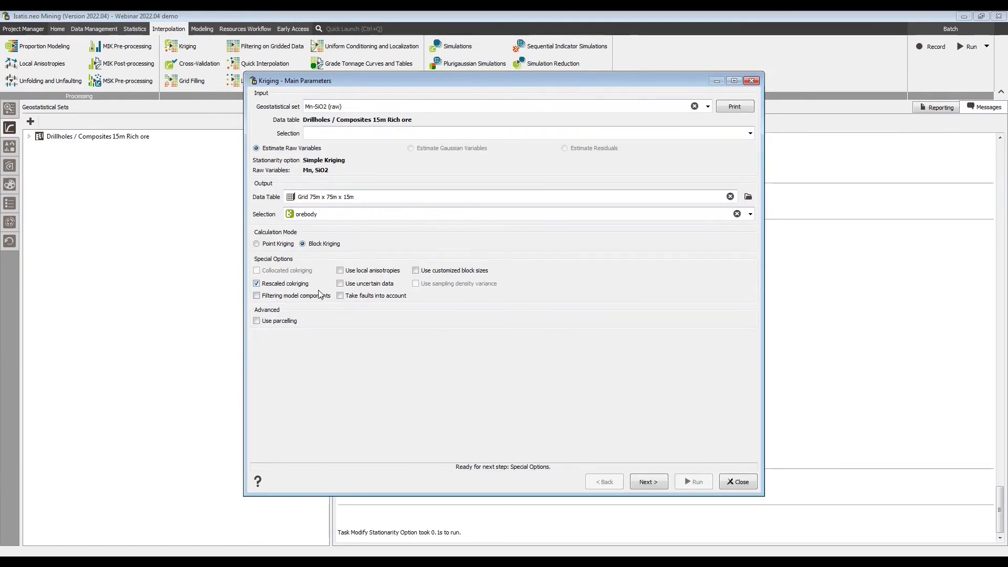
mouse_move(403, 324)
left_click(647, 482)
left_click(647, 482)
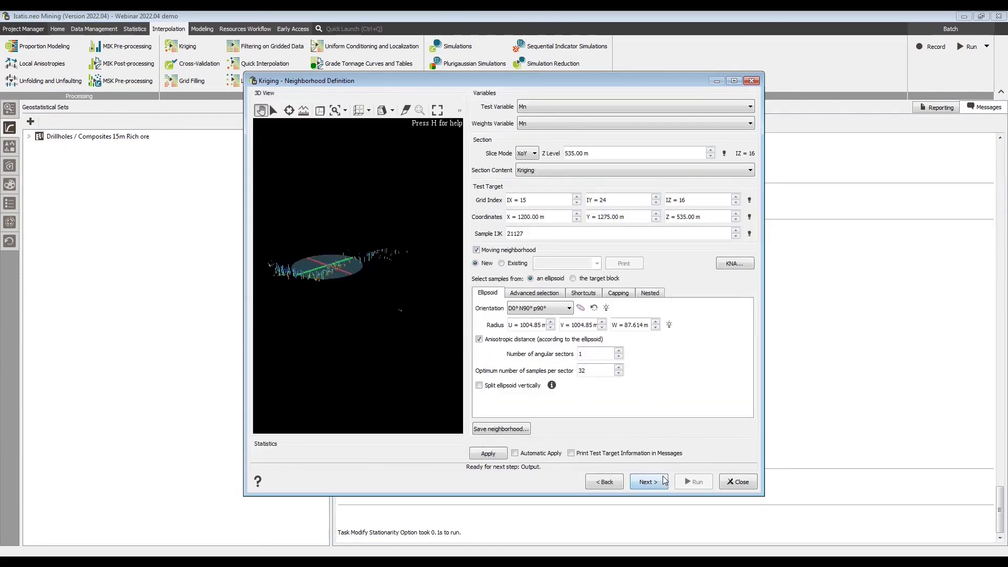
left_click(665, 482)
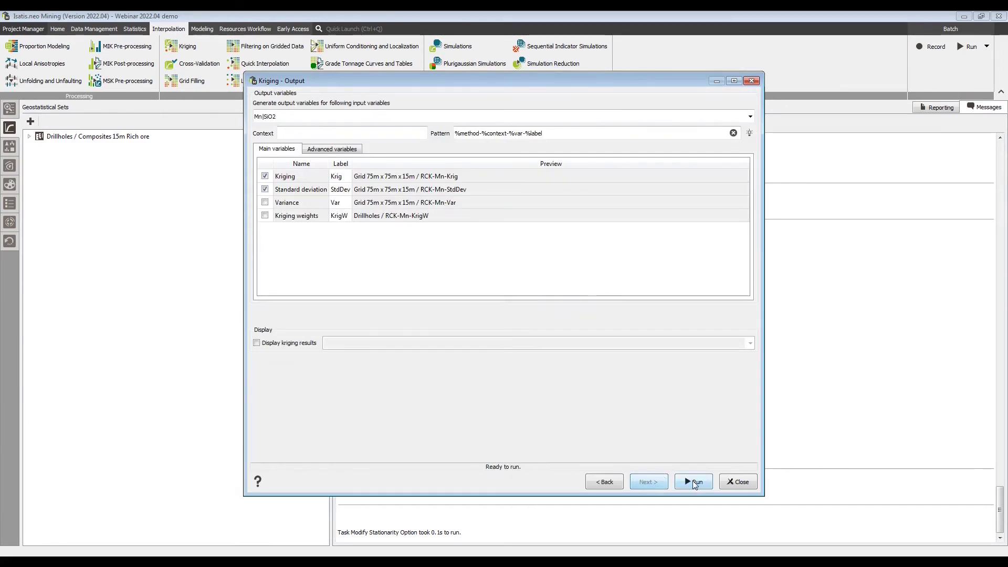
left_click(694, 482)
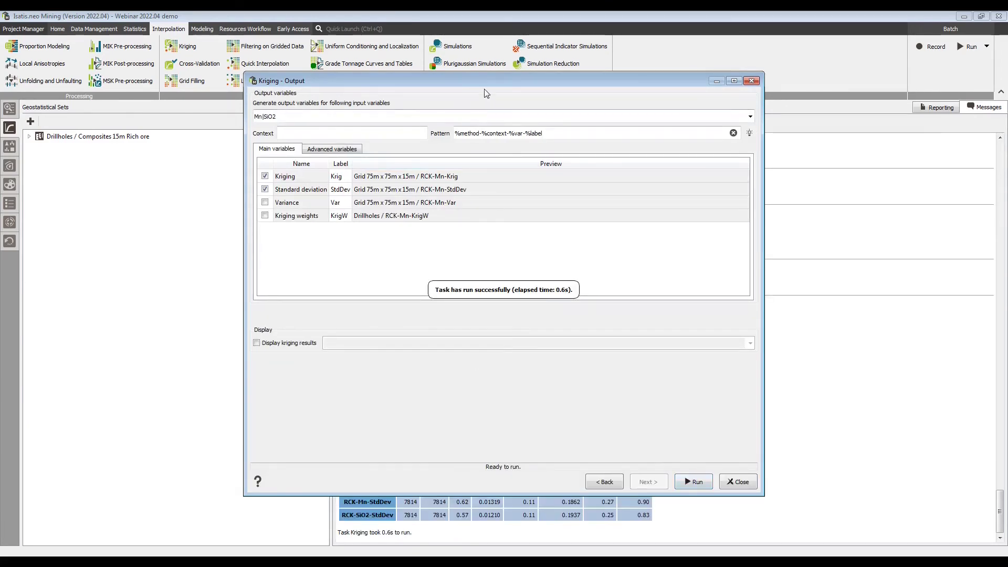
left_click_drag(484, 82, 921, 55)
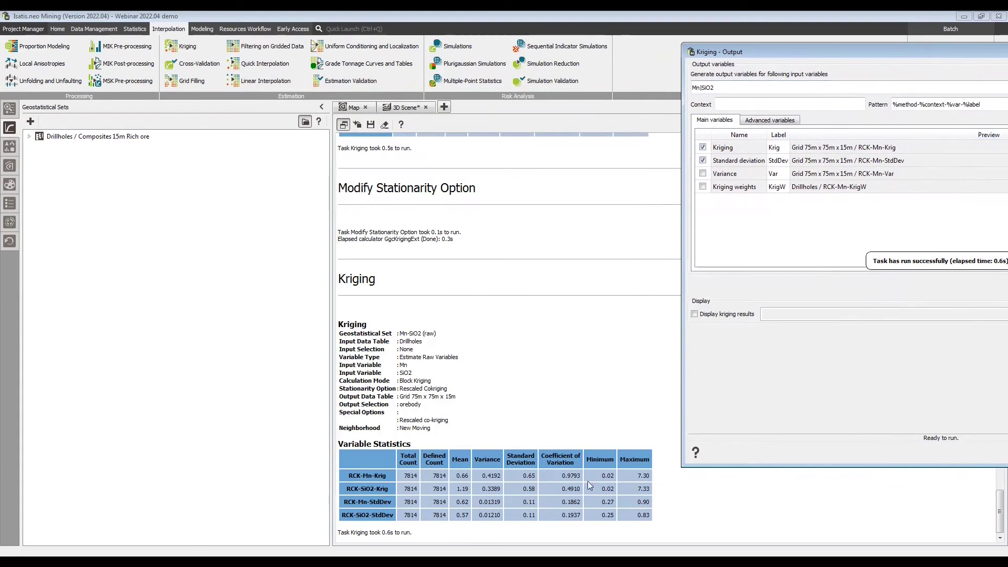
- Confirm the 0.02 minimums for Mn and SiO2 in the report and close the kriging windows
left_click_drag(591, 475, 611, 511)
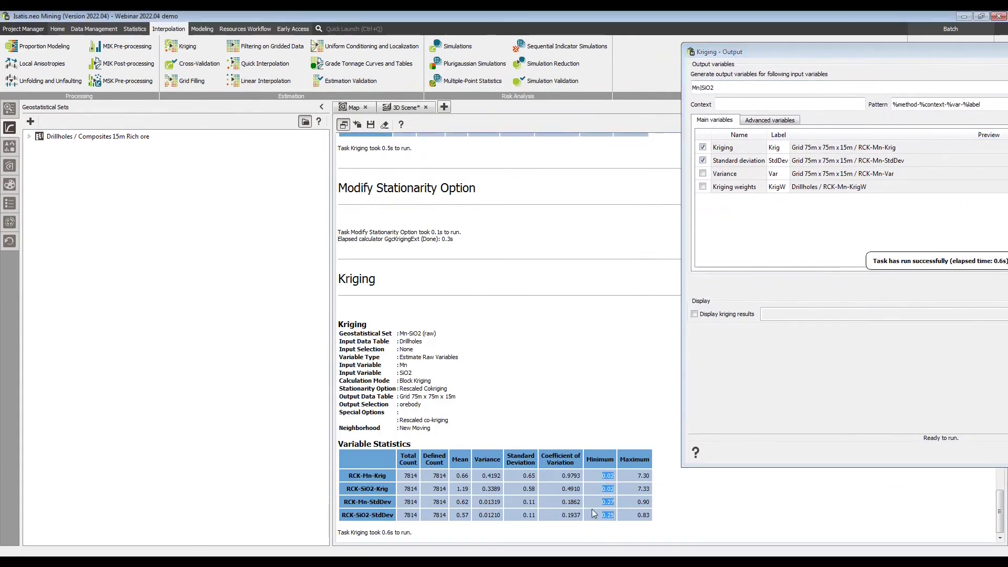
left_click(593, 513)
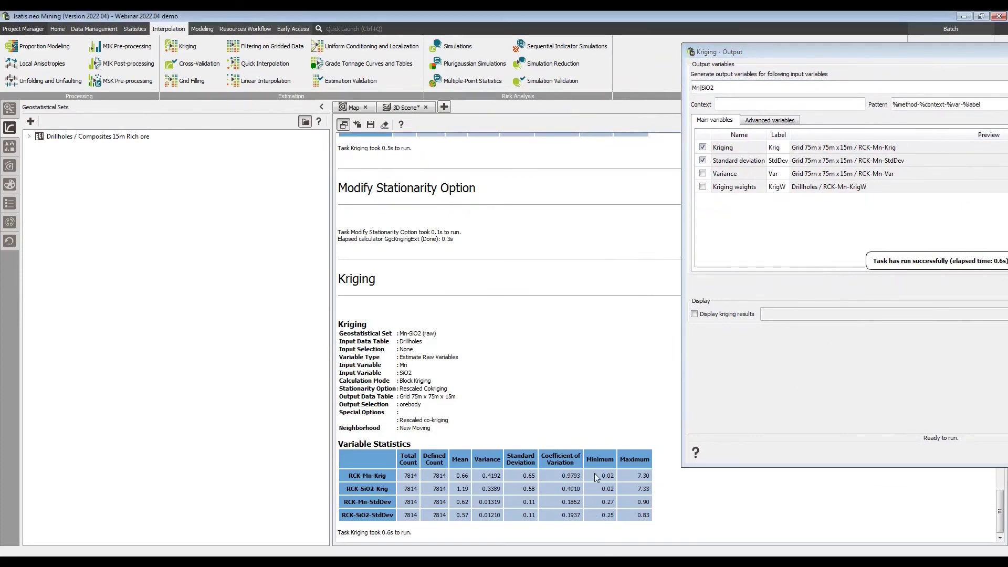
left_click_drag(596, 477, 614, 494)
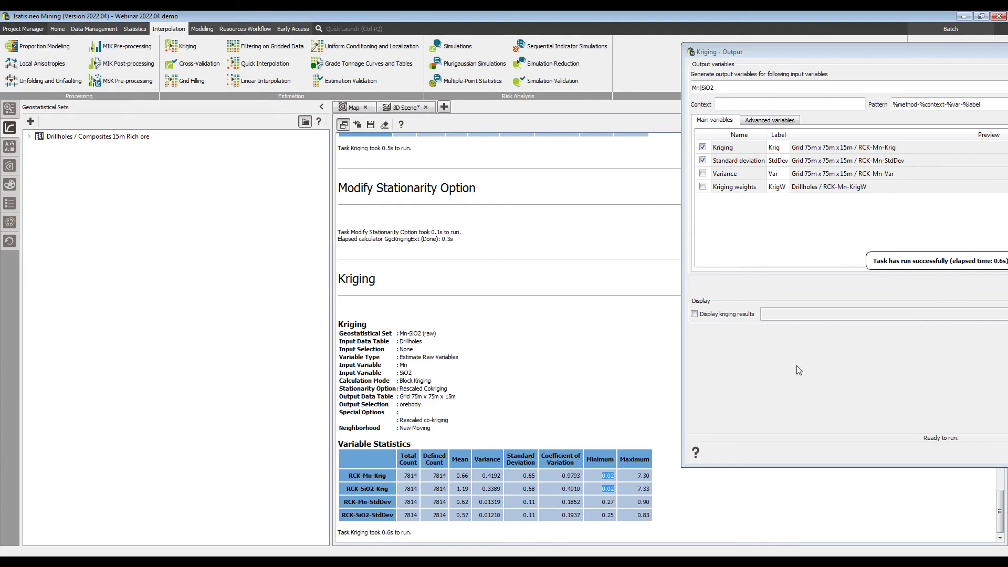
left_click(788, 84)
left_click_drag(806, 52, 418, 29)
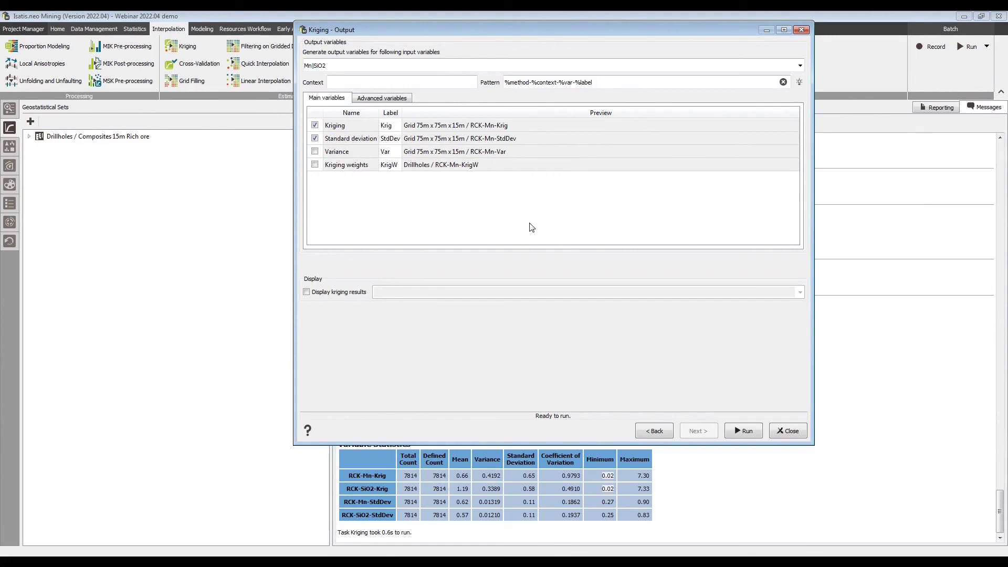
left_click(788, 430)
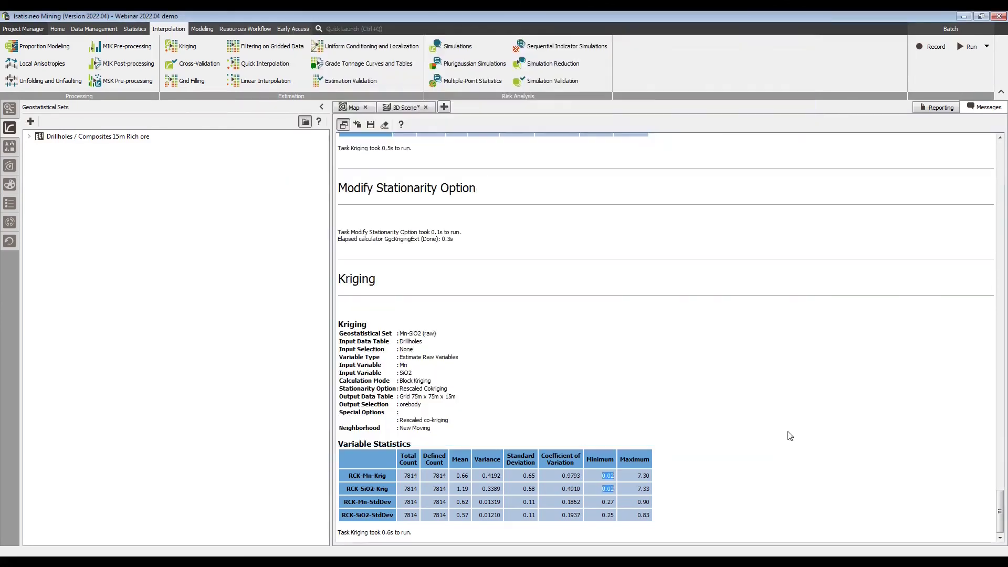
left_click(29, 136)
- Browse the Mn-SiO2 set's Edit menu, dismiss it, and show the Early Access tools
right_click(68, 161)
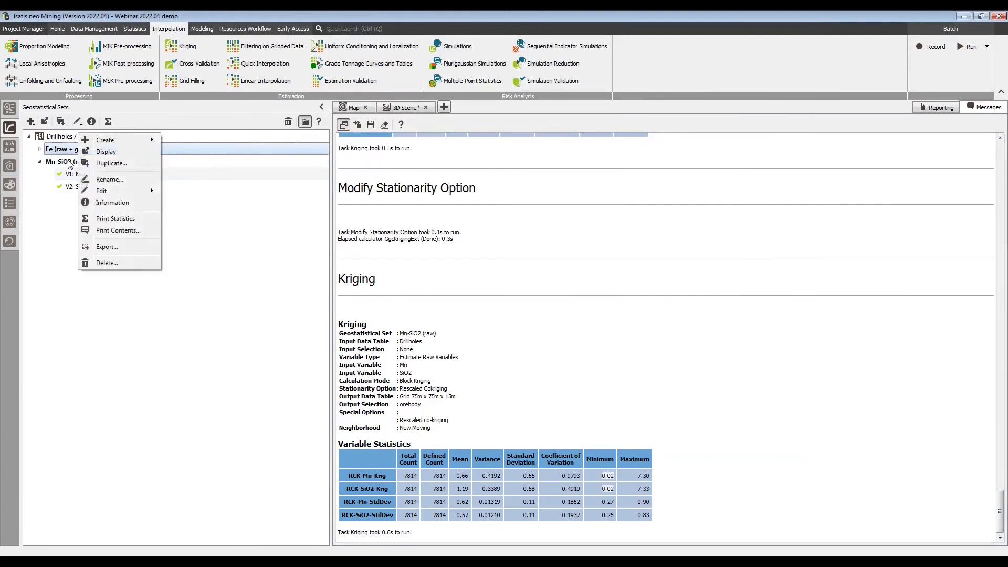
mouse_move(105, 203)
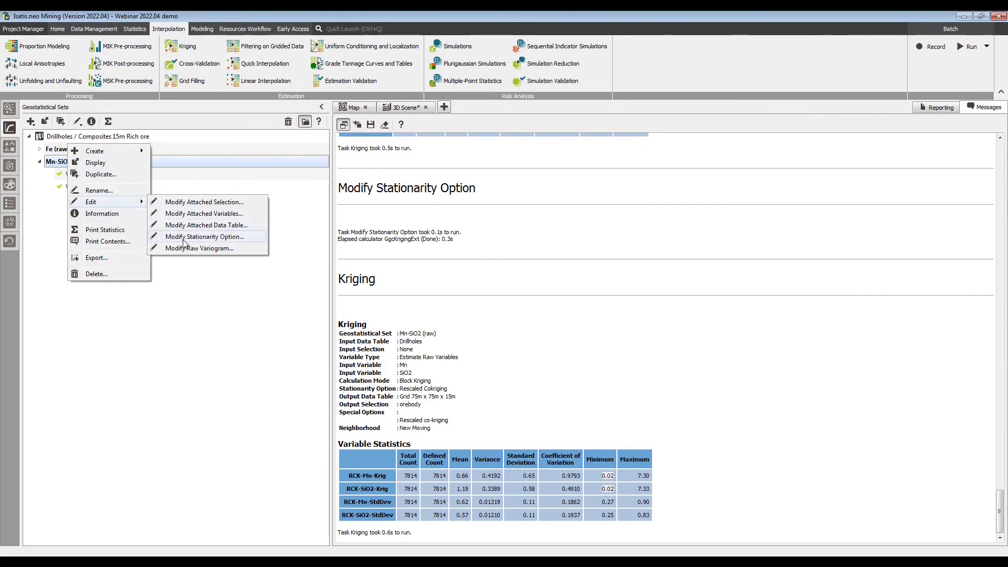
key("Escape")
left_click(210, 361)
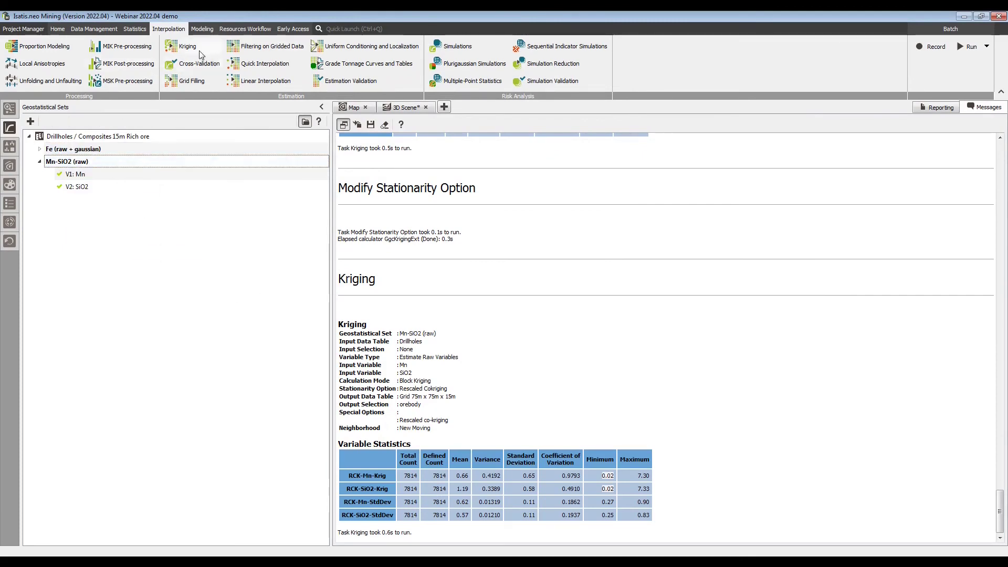
left_click(289, 31)
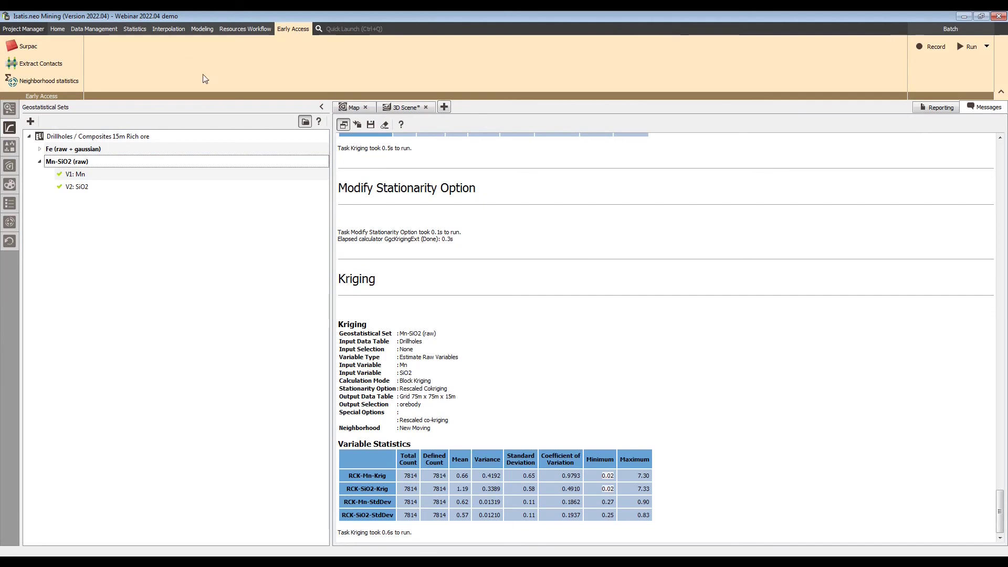
- Start neighborhood statistics with the Fe rich ore neighborhood on Fe from Composites 15m Rich ore
left_click(48, 80)
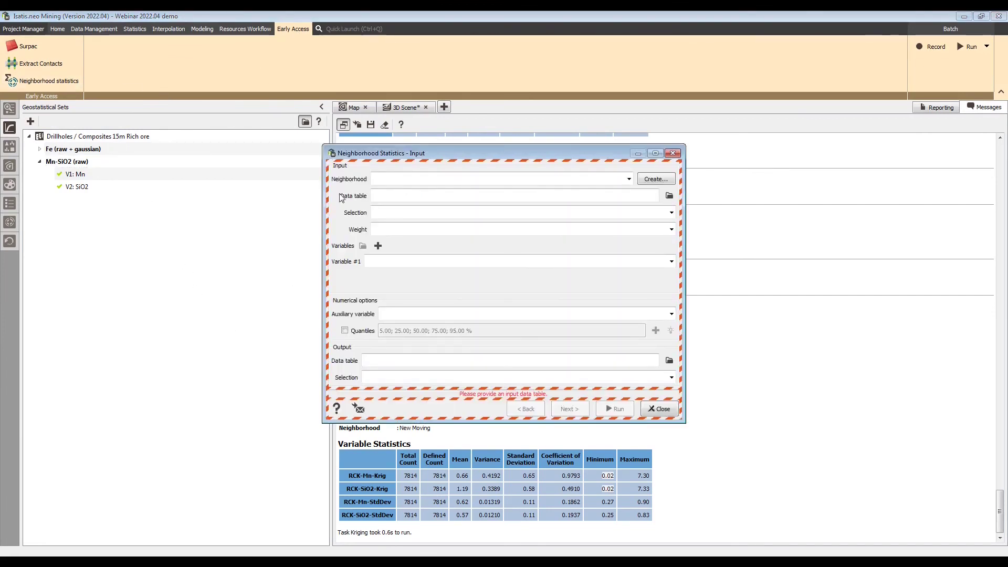
left_click(10, 109)
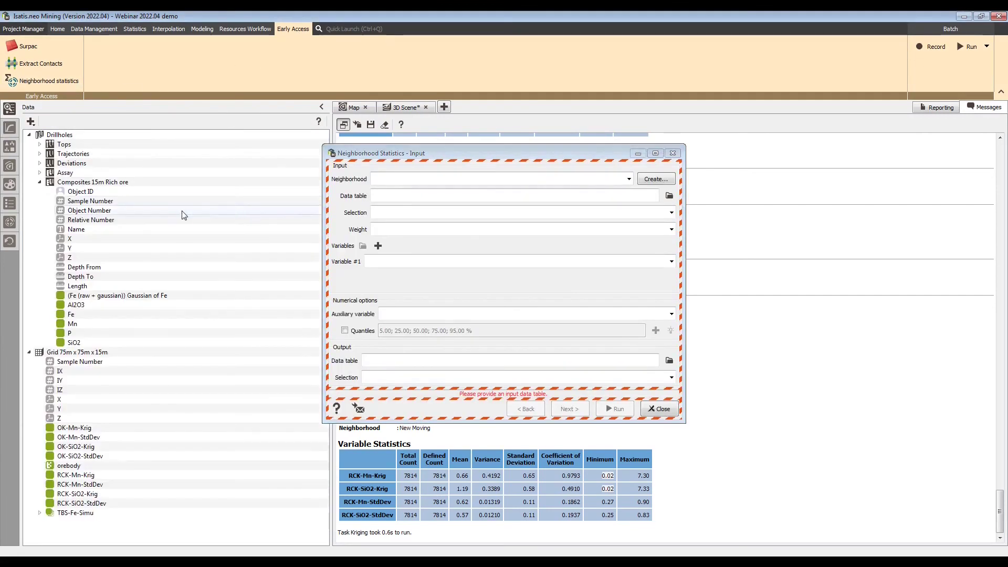
left_click(629, 179)
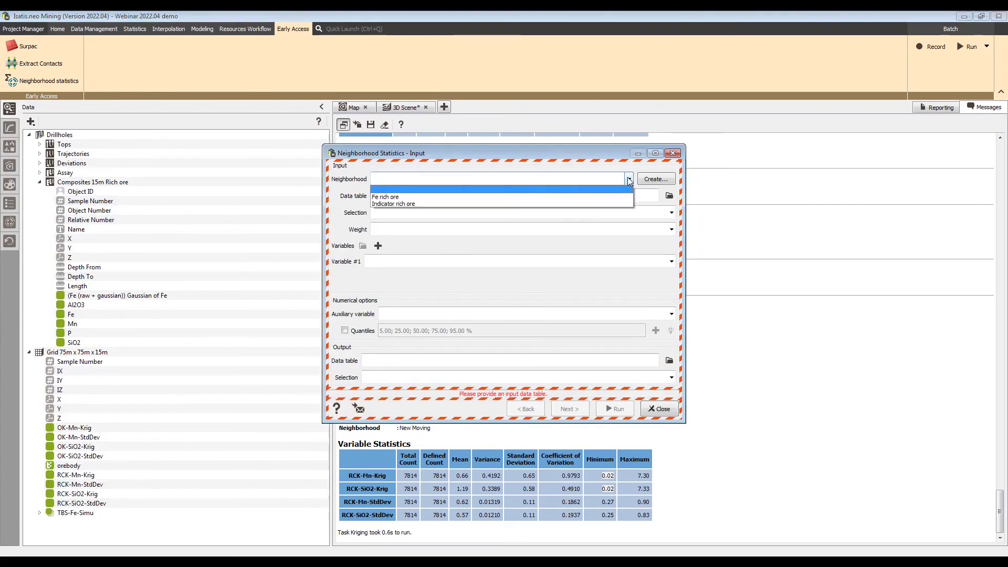
left_click(589, 198)
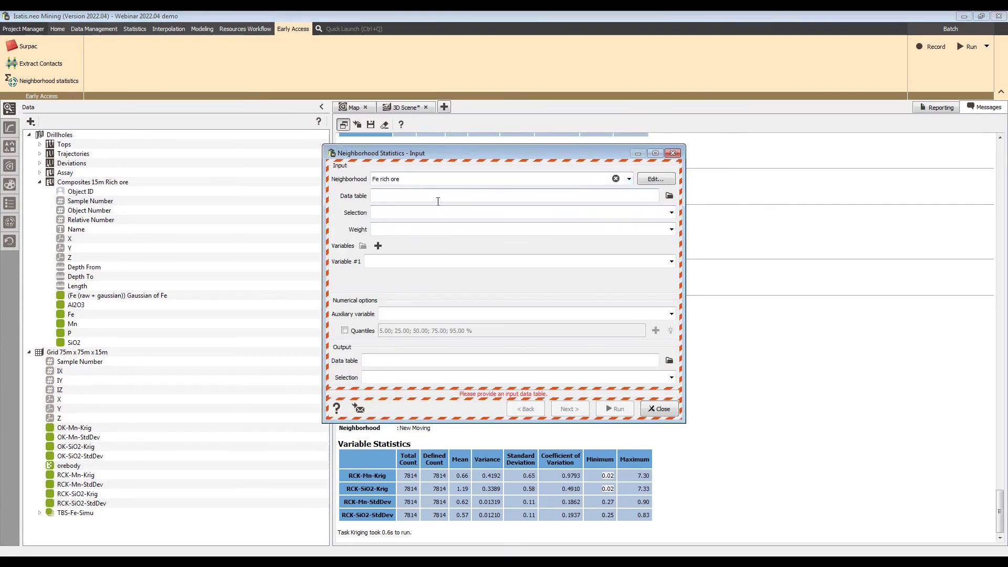
left_click_drag(79, 182, 399, 197)
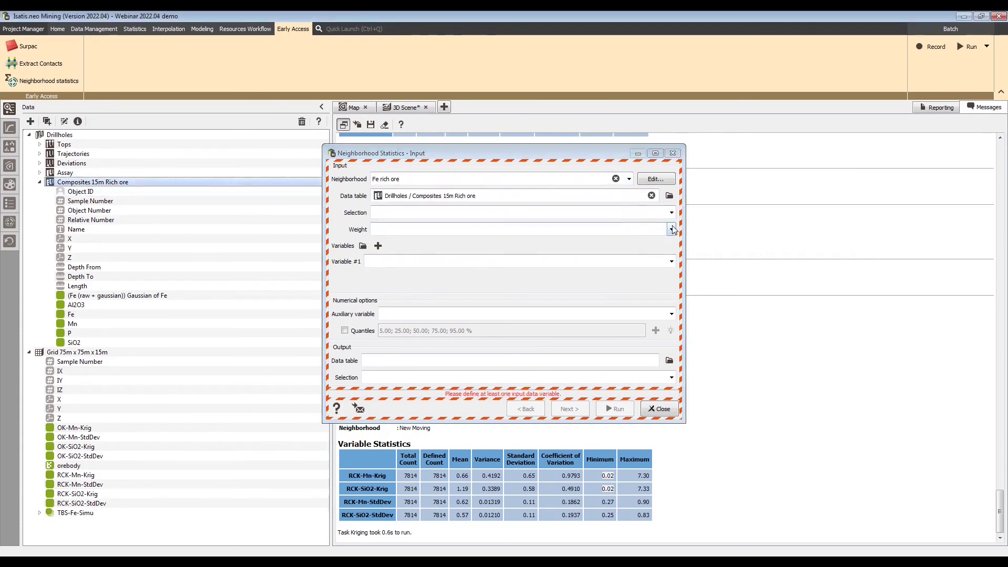
left_click(671, 262)
scroll(530, 315, "down", 3)
left_click(422, 331)
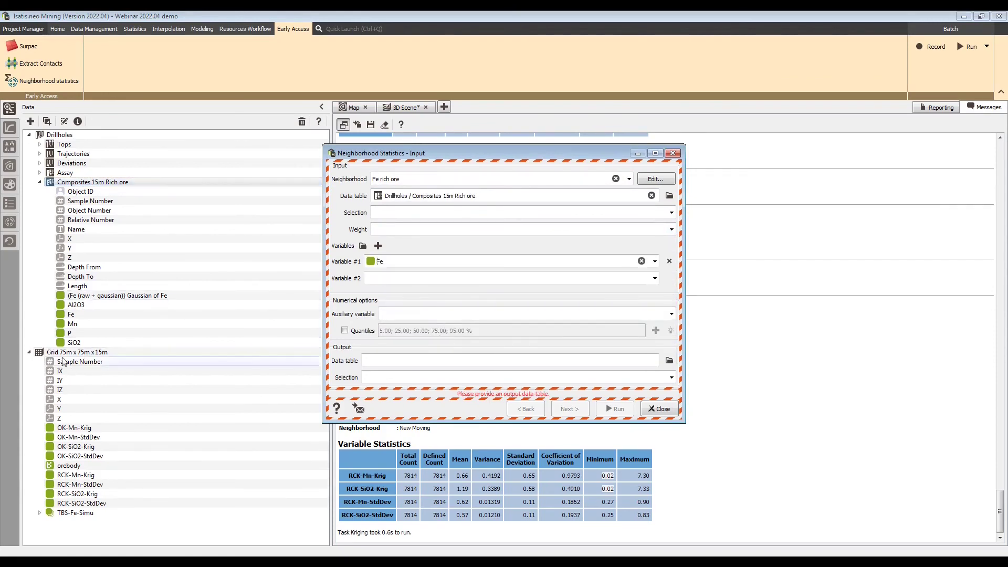
- Send the output to the orebody selection of the 75m grid
left_click_drag(79, 352, 367, 361)
left_click(672, 378)
left_click(654, 388)
left_click(572, 411)
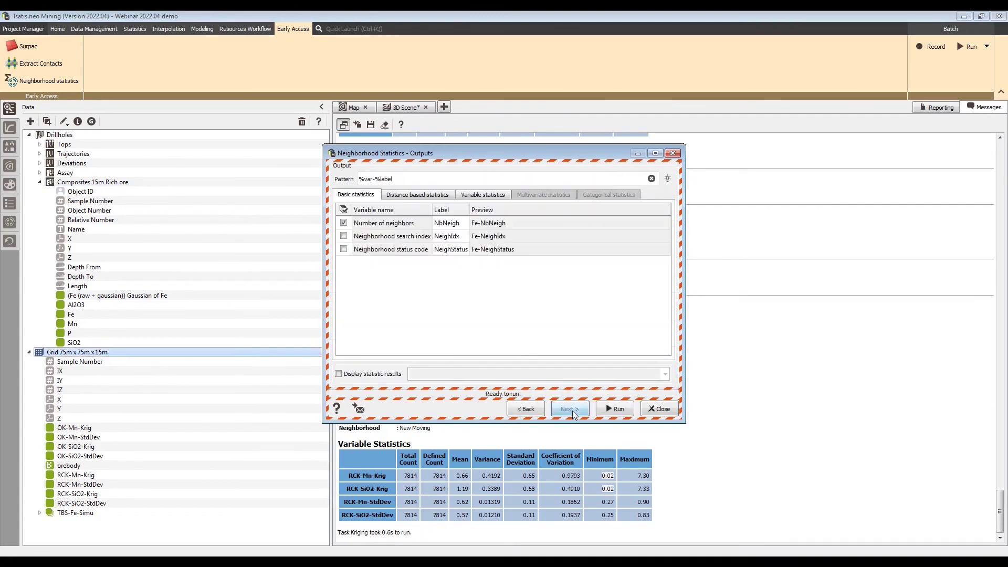
- Choose output statistics, excluding neighbour variance and adding the nearest neighbour's sample number
left_click(481, 196)
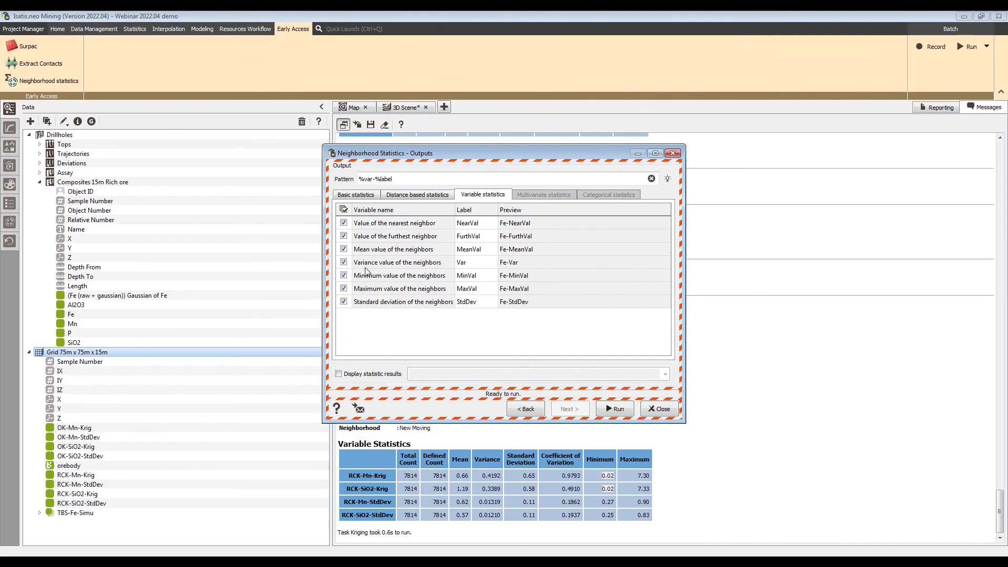
left_click(344, 263)
left_click(418, 196)
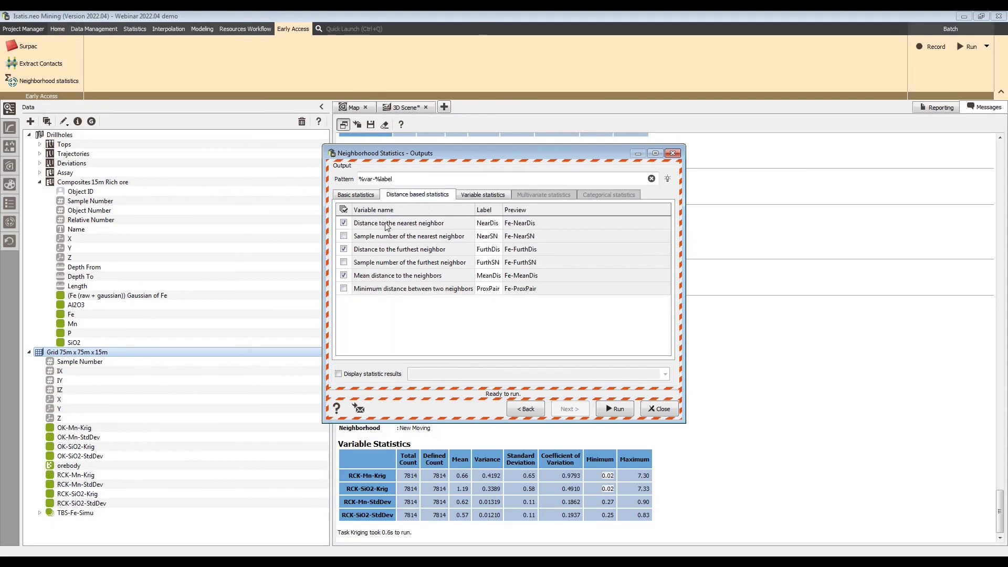
left_click(343, 249)
left_click(344, 237)
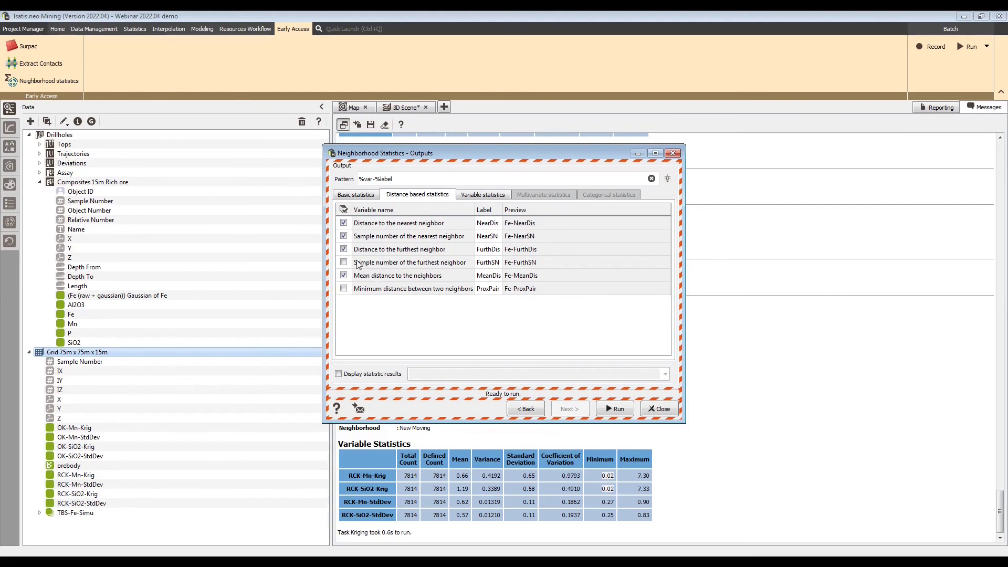
left_click(367, 196)
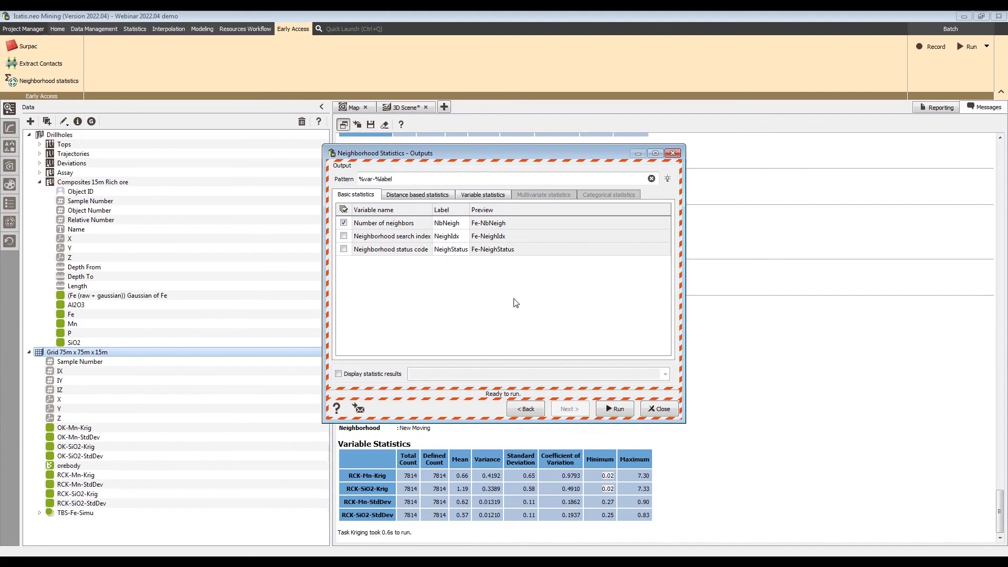
- Run the Fe neighborhood statistics and bring up the 3D scene with the new Fe- variables listed
left_click(615, 410)
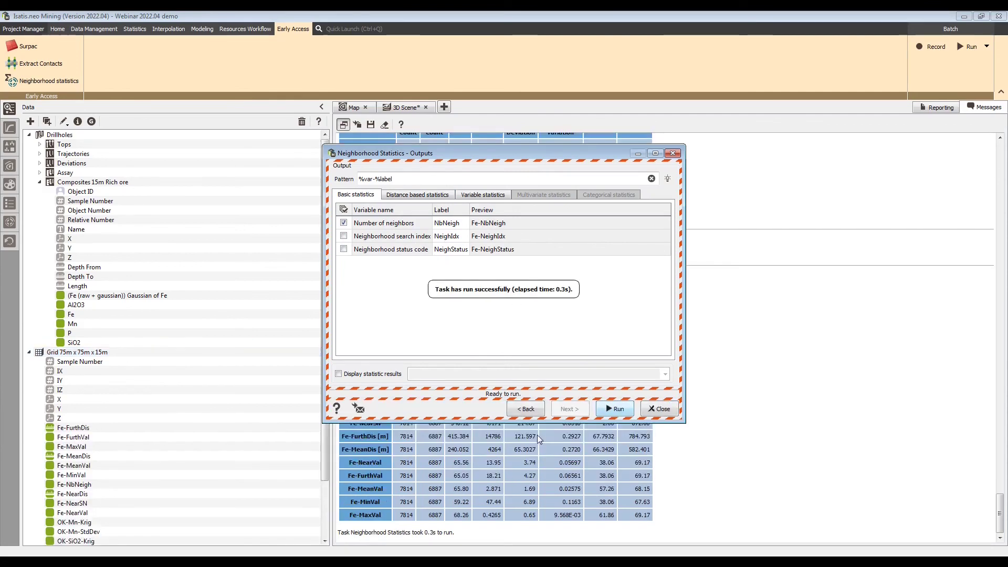
left_click(659, 408)
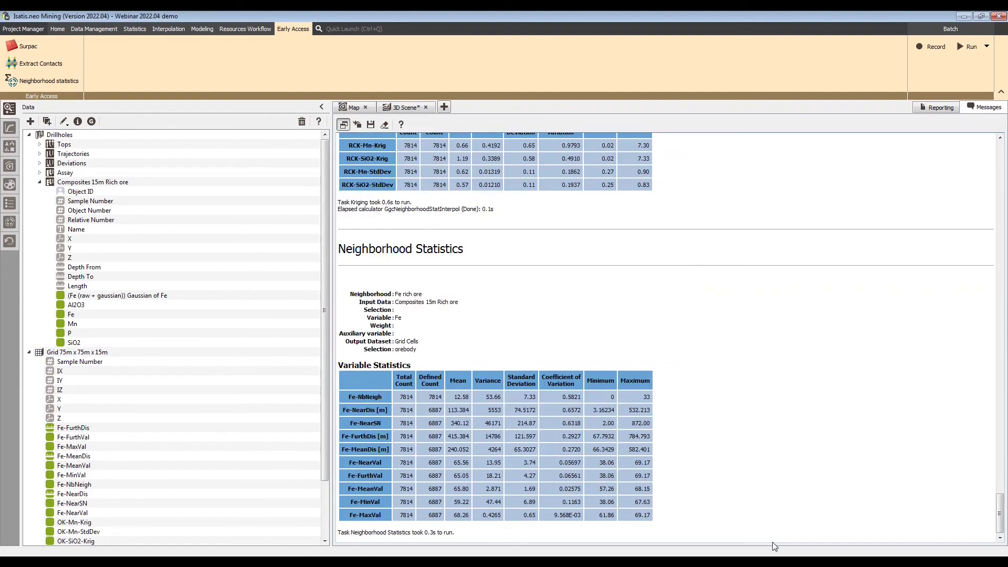
left_click(405, 108)
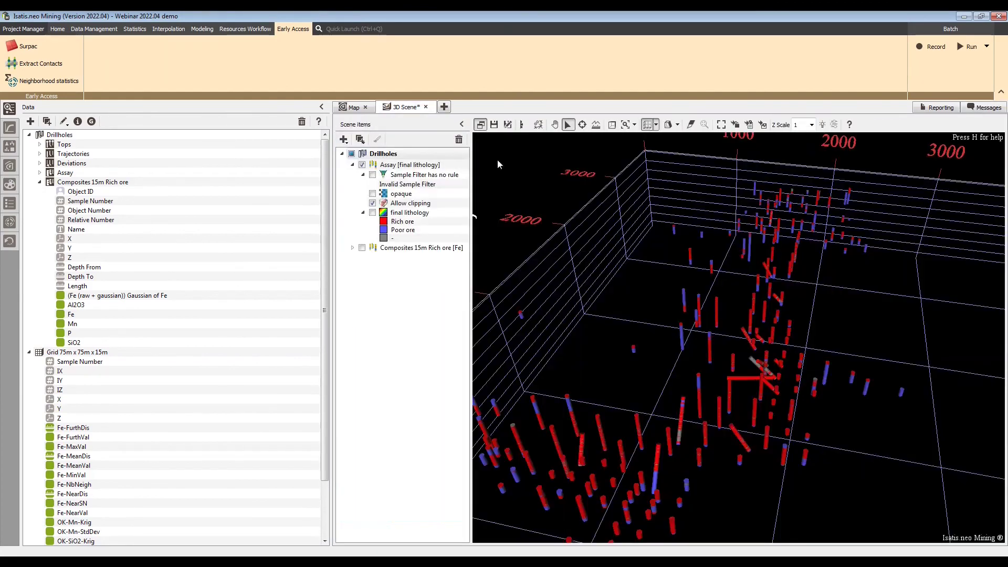
scroll(87, 351, "down", 2)
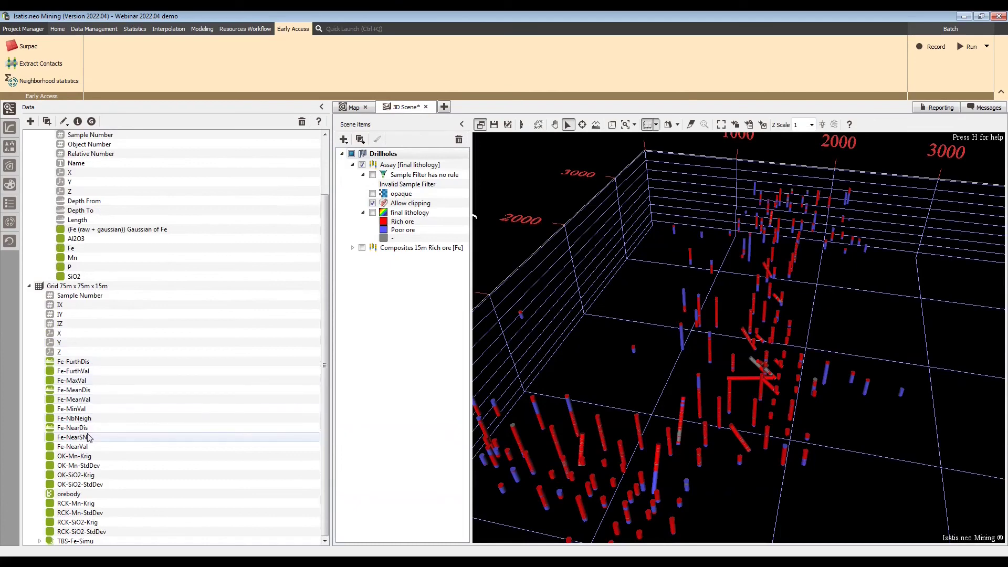
mouse_move(117, 432)
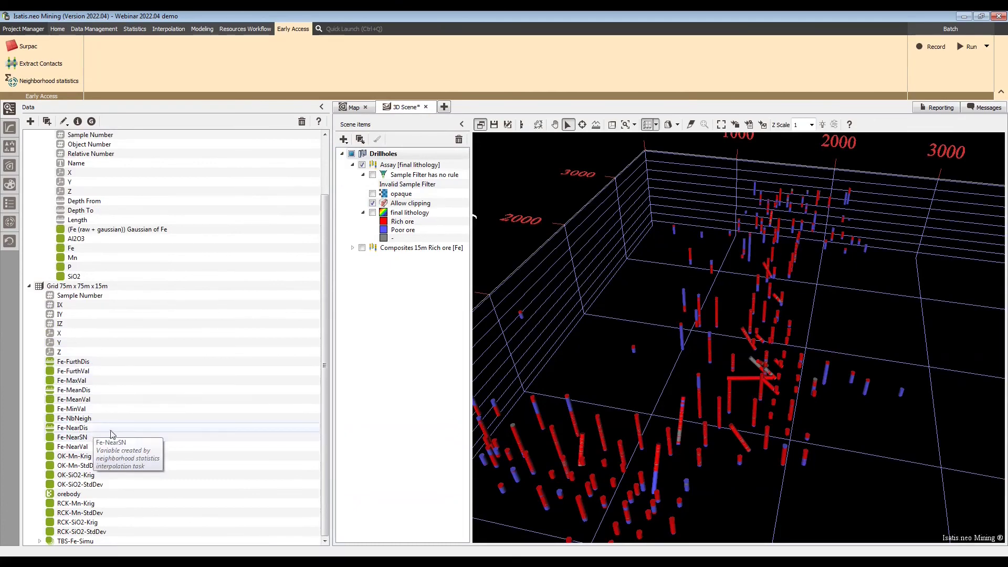
- Show the 75 m grid coloured by Fe-MeanVal in 3D, pick a cell reading 64.59, and rotate
left_click_drag(76, 399, 696, 348)
left_click(733, 480)
left_click(537, 228)
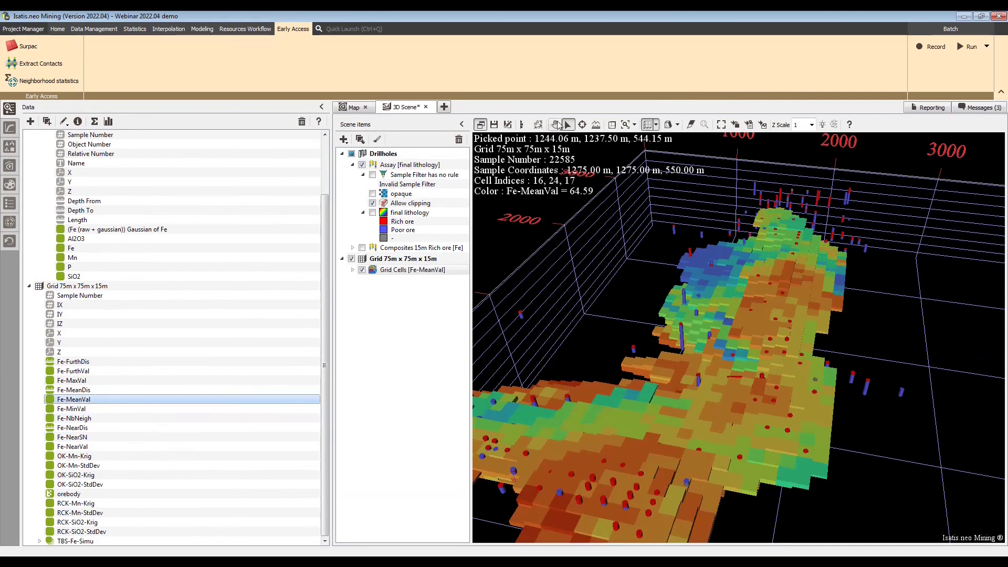
left_click_drag(536, 228, 715, 310)
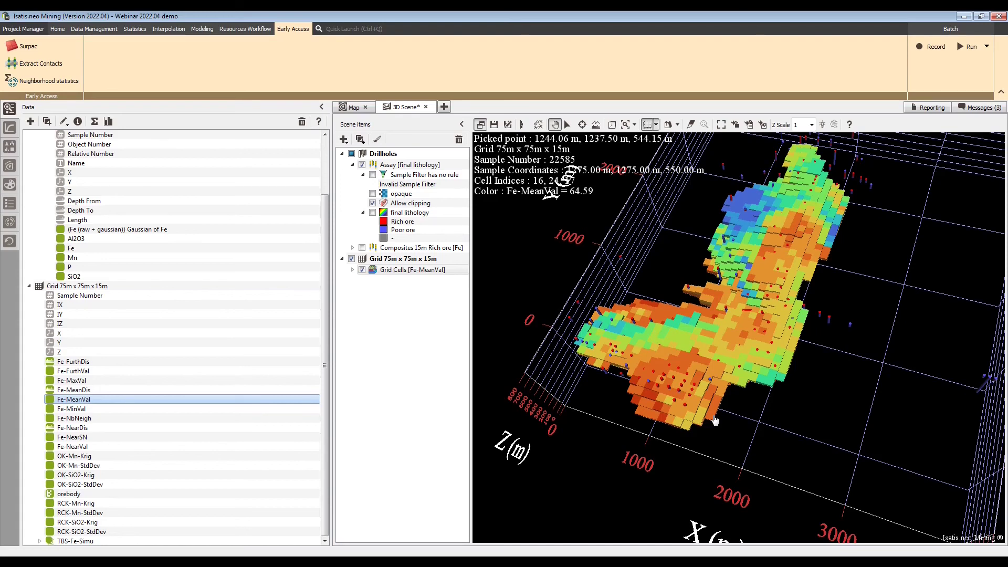
left_click_drag(614, 405, 723, 330)
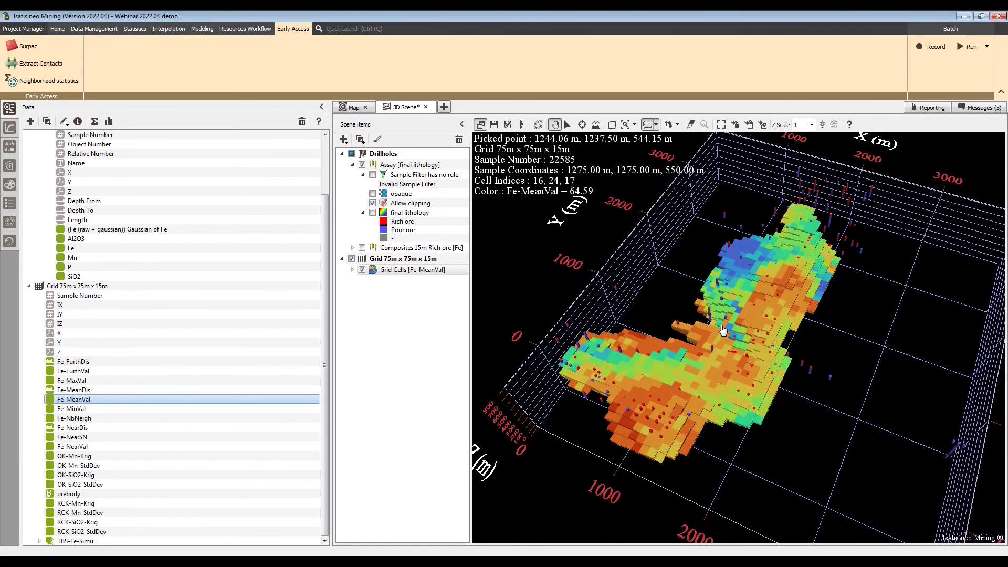